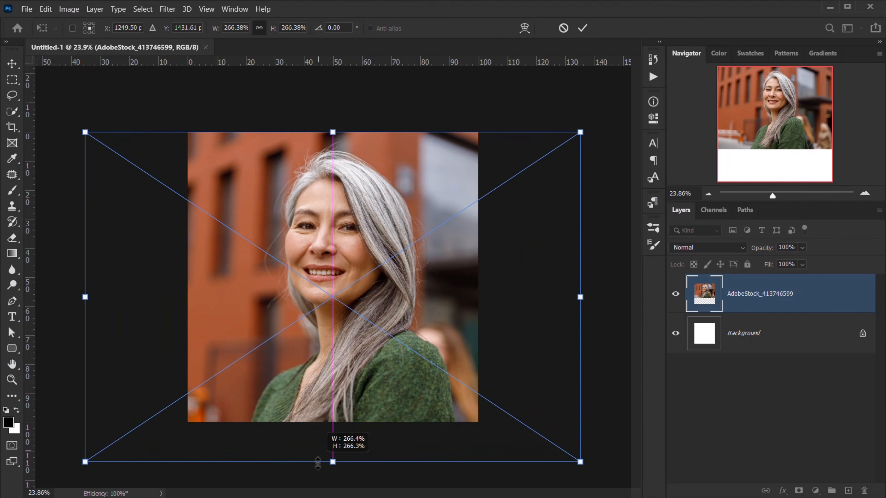
- Scale the portrait photo to about 284% so it fills the canvas, then fit it in the window
{"action": "left_click_drag", "start_coordinate": [375, 323], "coordinate": [356, 327]}
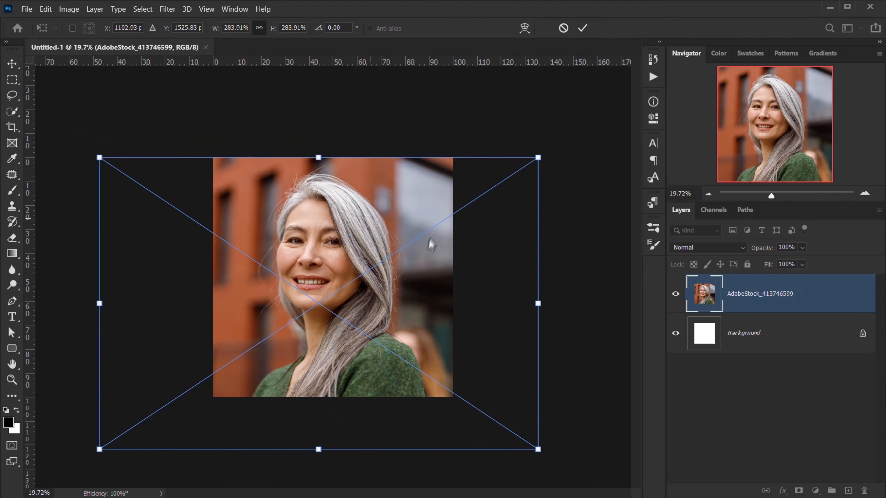
{"action": "key", "text": "Return"}
{"action": "key", "text": "ctrl+0"}
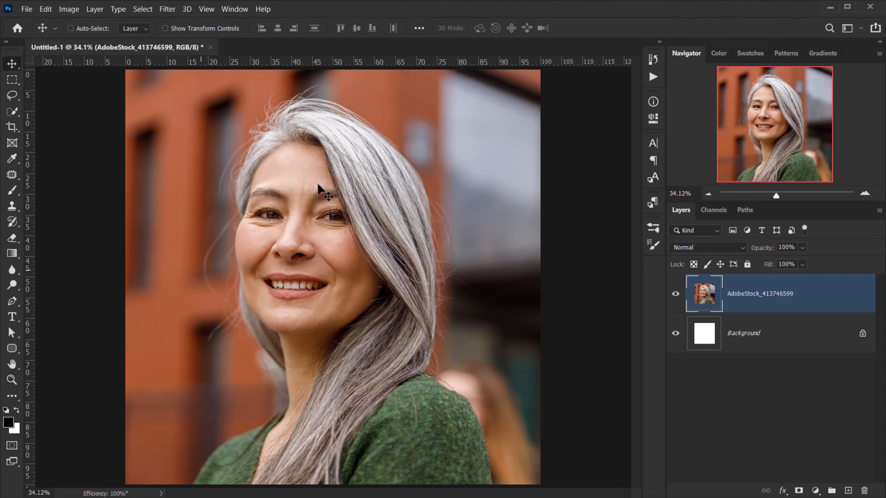
- Draw a Pen path from the hairline down the left temple and cheek to the jaw
{"action": "key", "text": "p"}
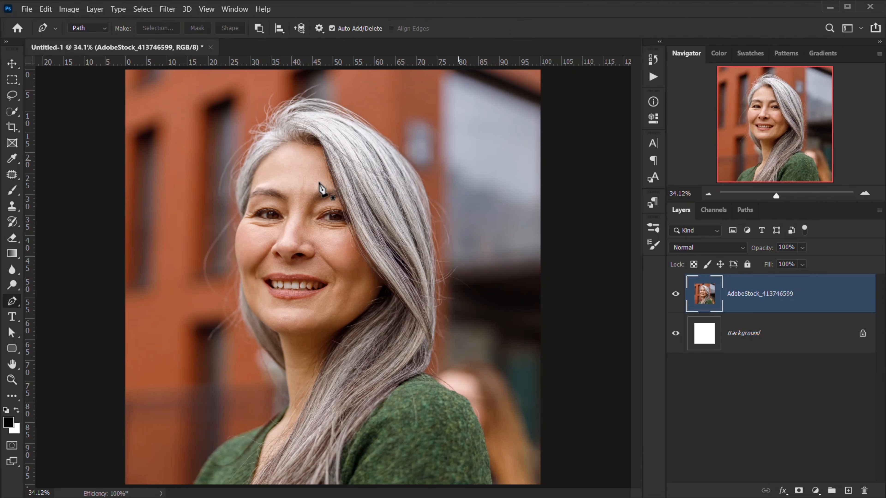
{"action": "scroll", "coordinate": [325, 179], "scroll_direction": "up", "scroll_amount": 5}
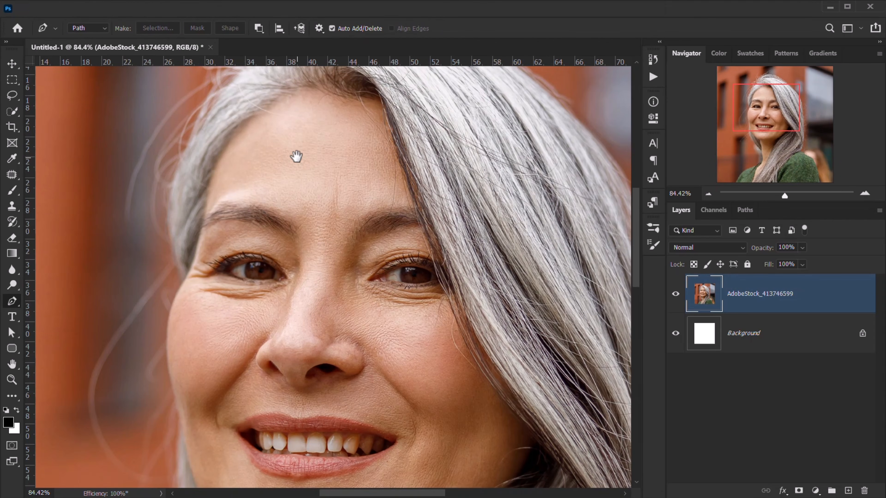
{"action": "left_click_drag", "start_coordinate": [296, 156], "coordinate": [309, 171]}
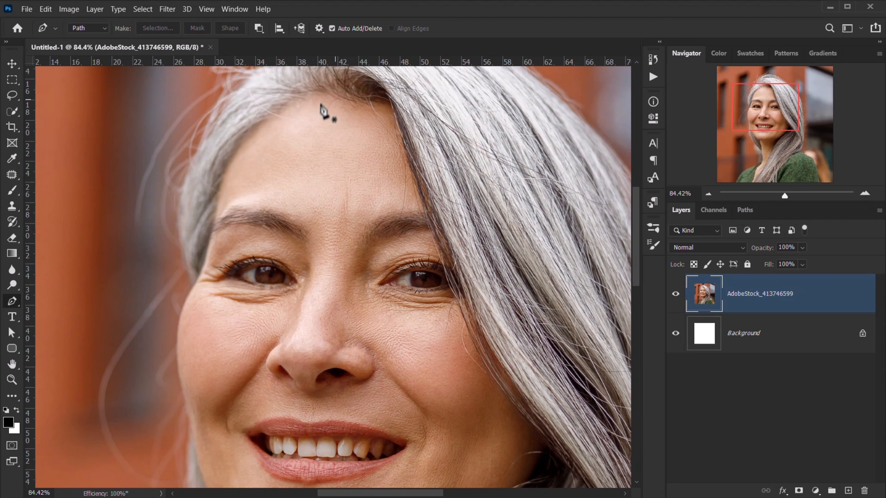
{"action": "left_click_drag", "start_coordinate": [236, 165], "coordinate": [215, 198]}
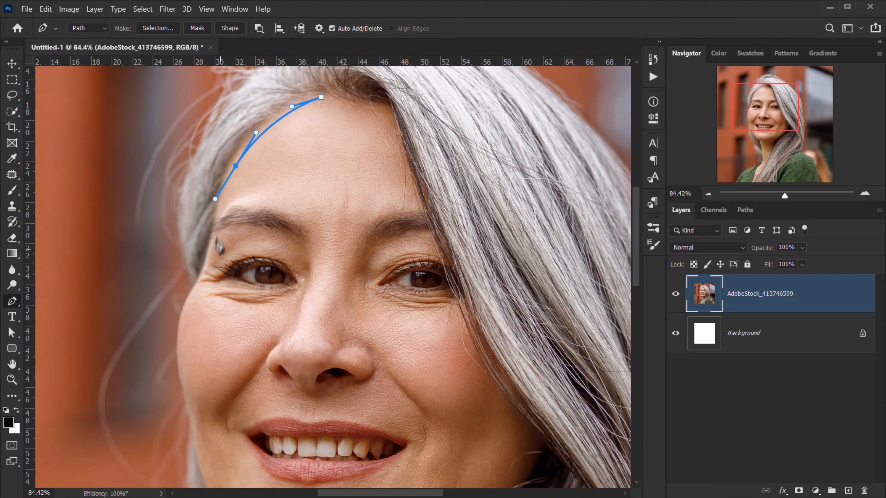
{"action": "left_click_drag", "start_coordinate": [214, 244], "coordinate": [207, 267]}
{"action": "left_click_drag", "start_coordinate": [186, 323], "coordinate": [182, 343]}
{"action": "left_click_drag", "start_coordinate": [195, 384], "coordinate": [184, 240]}
{"action": "left_click_drag", "start_coordinate": [181, 269], "coordinate": [185, 307]}
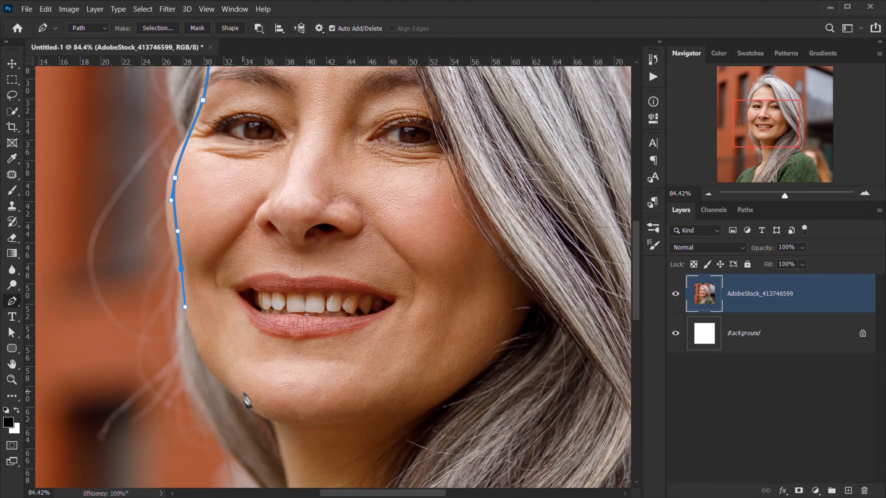
{"action": "left_click_drag", "start_coordinate": [242, 391], "coordinate": [271, 403]}
- Continue the path under the chin, up through the lips and nose, and close it at the hairline
{"action": "left_click_drag", "start_coordinate": [301, 366], "coordinate": [306, 283]}
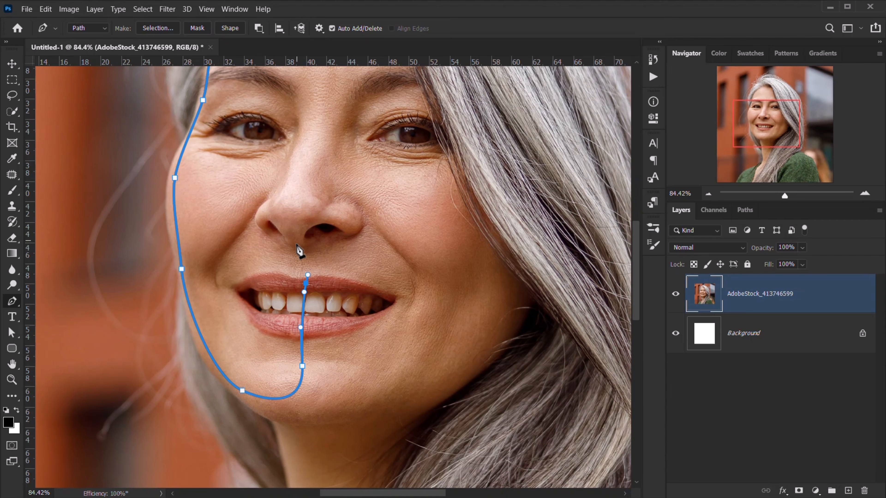
{"action": "left_click_drag", "start_coordinate": [291, 179], "coordinate": [306, 144]}
{"action": "left_click_drag", "start_coordinate": [316, 115], "coordinate": [305, 231]}
{"action": "left_click_drag", "start_coordinate": [317, 183], "coordinate": [316, 149]}
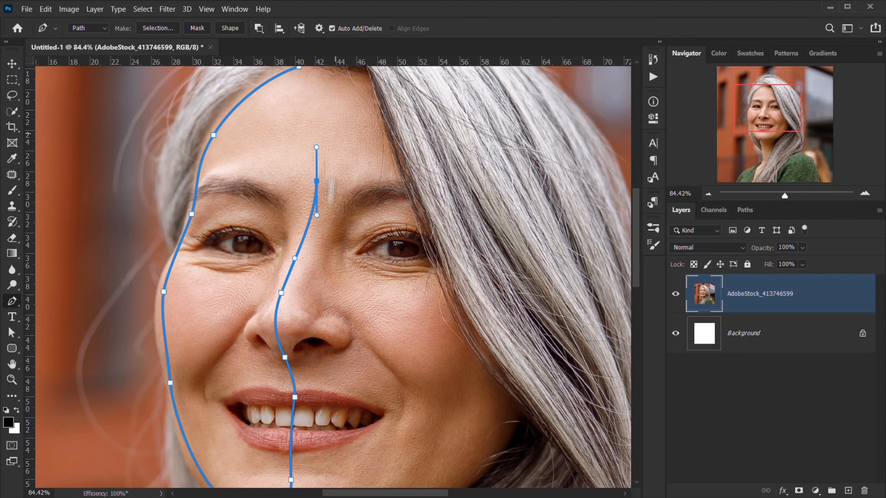
{"action": "left_click_drag", "start_coordinate": [305, 79], "coordinate": [230, 165]}
{"action": "left_click_drag", "start_coordinate": [288, 248], "coordinate": [272, 167]}
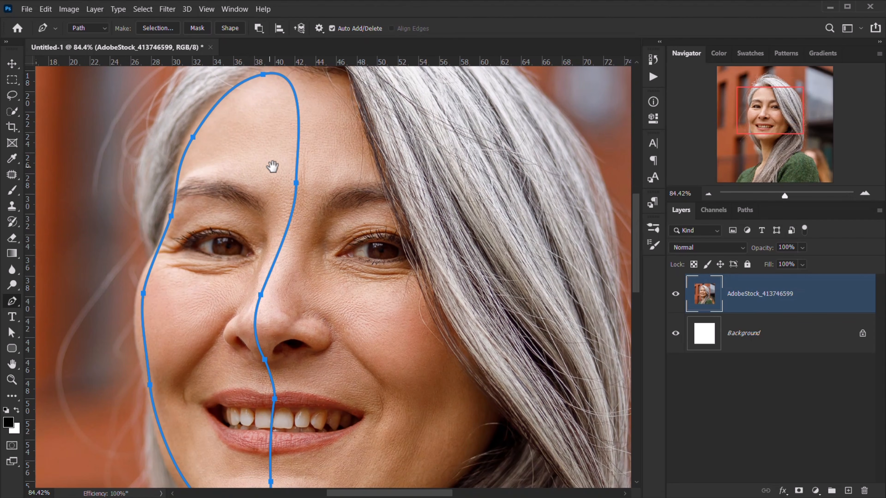
{"action": "scroll", "coordinate": [204, 244], "scroll_direction": "down", "scroll_amount": 1}
{"action": "scroll", "coordinate": [202, 248], "scroll_direction": "down", "scroll_amount": 2}
{"action": "scroll", "coordinate": [217, 251], "scroll_direction": "up", "scroll_amount": 1}
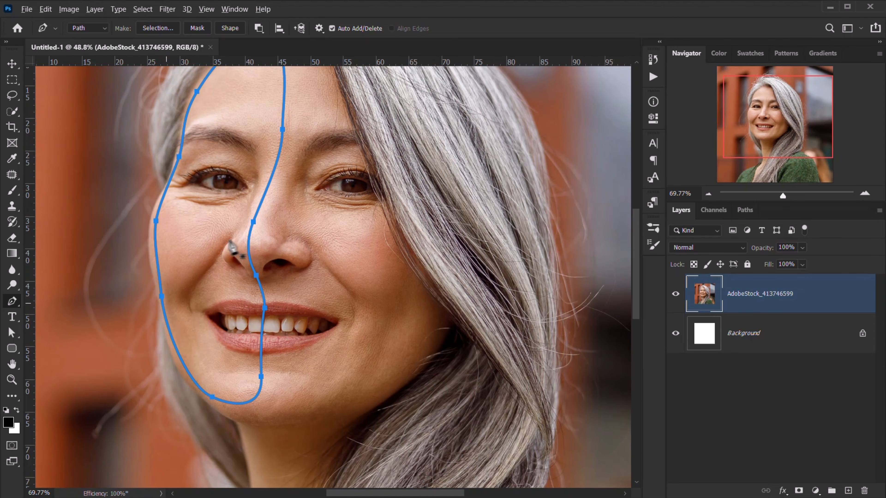
{"action": "scroll", "coordinate": [250, 237], "scroll_direction": "down", "scroll_amount": 4}
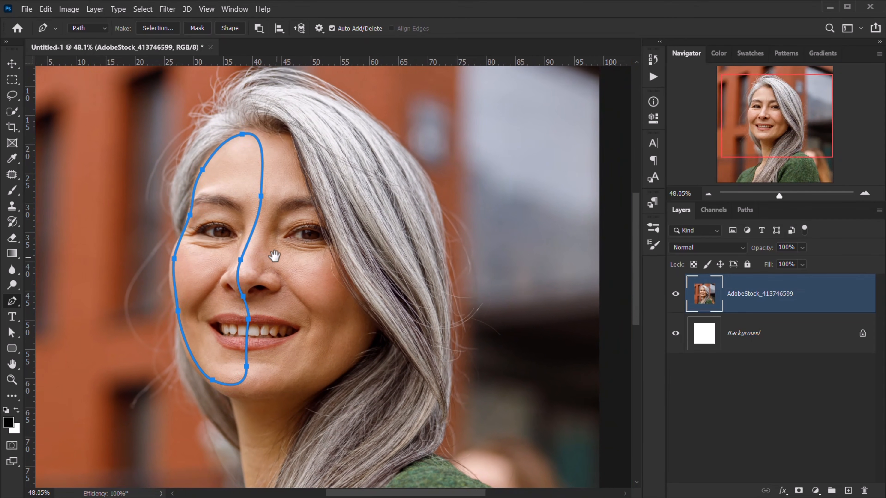
{"action": "left_click_drag", "start_coordinate": [274, 256], "coordinate": [266, 211]}
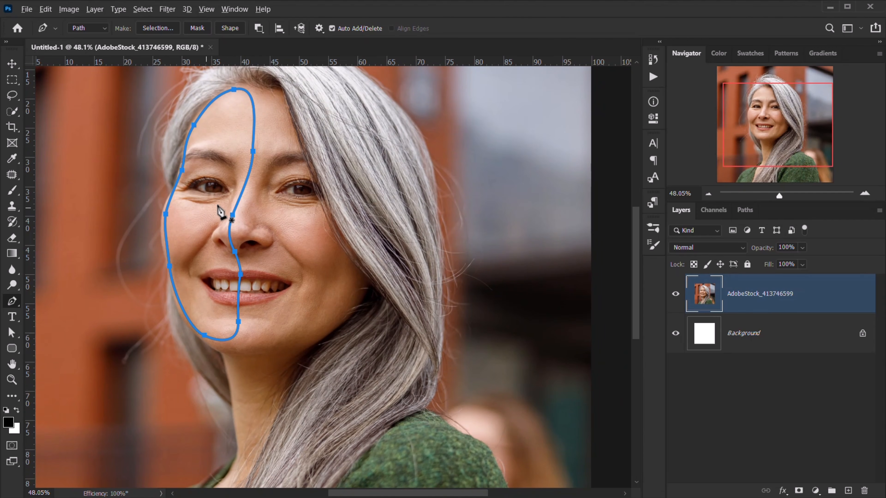
{"action": "scroll", "coordinate": [219, 209], "scroll_direction": "up", "scroll_amount": 3}
{"action": "left_click_drag", "start_coordinate": [234, 206], "coordinate": [214, 266]}
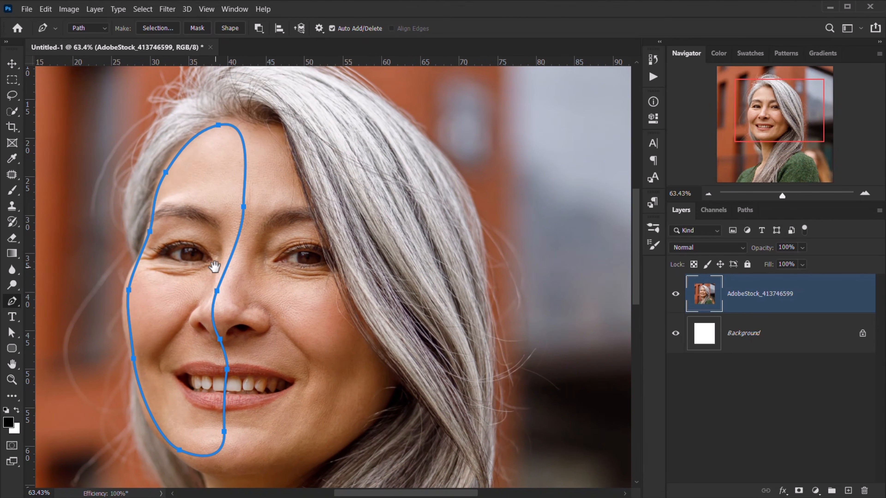
- Convert the face path into a selection with a 0-pixel feather radius
{"action": "right_click", "coordinate": [233, 199]}
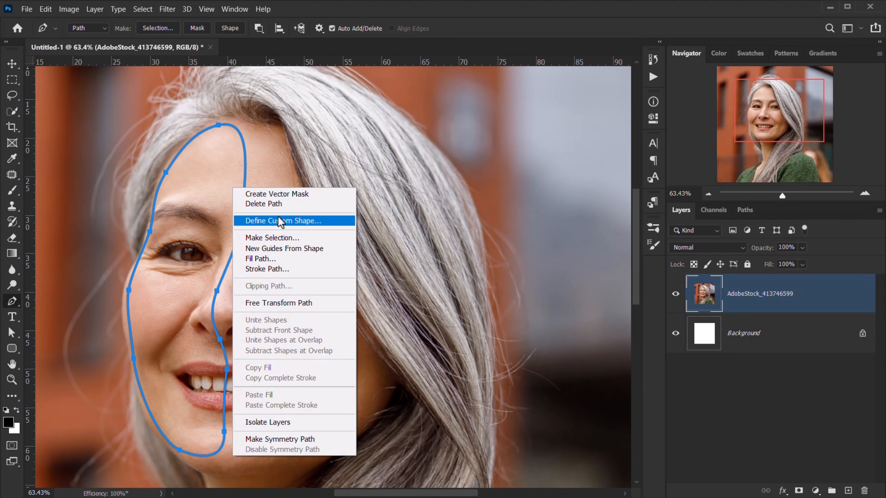
{"action": "left_click", "coordinate": [275, 237]}
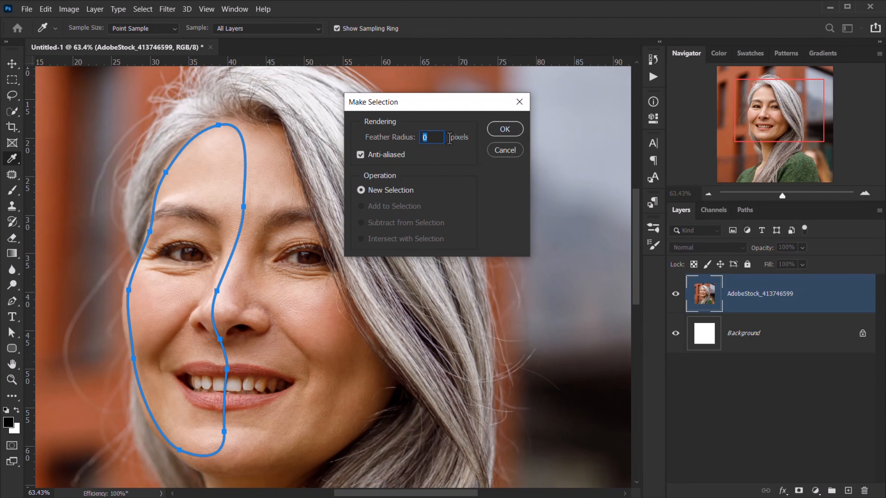
{"action": "left_click", "coordinate": [506, 131]}
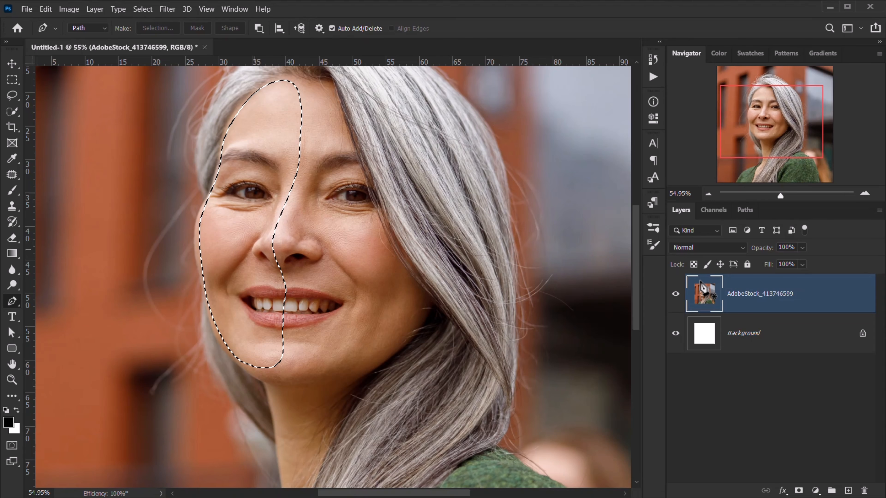
- Invert the selection back to the face piece and paste it in place onto Layer 1
{"action": "scroll", "coordinate": [293, 180], "scroll_direction": "down", "scroll_amount": 3}
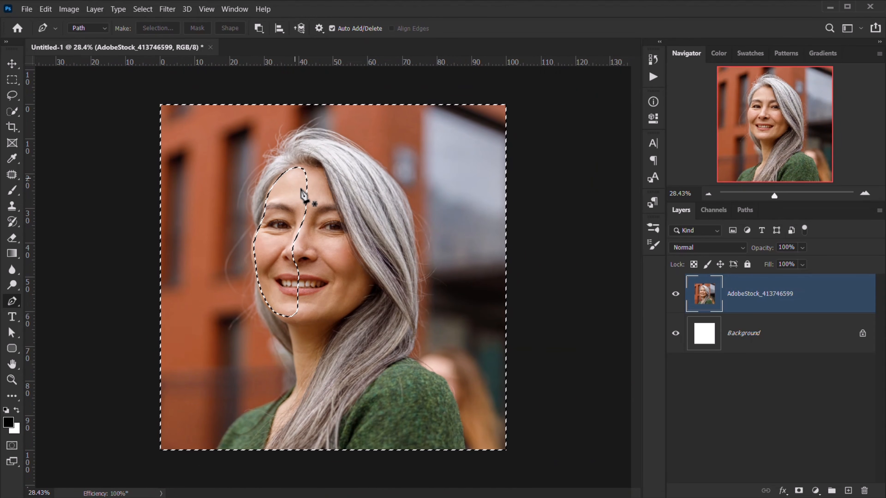
{"action": "scroll", "coordinate": [301, 192], "scroll_direction": "up", "scroll_amount": 2}
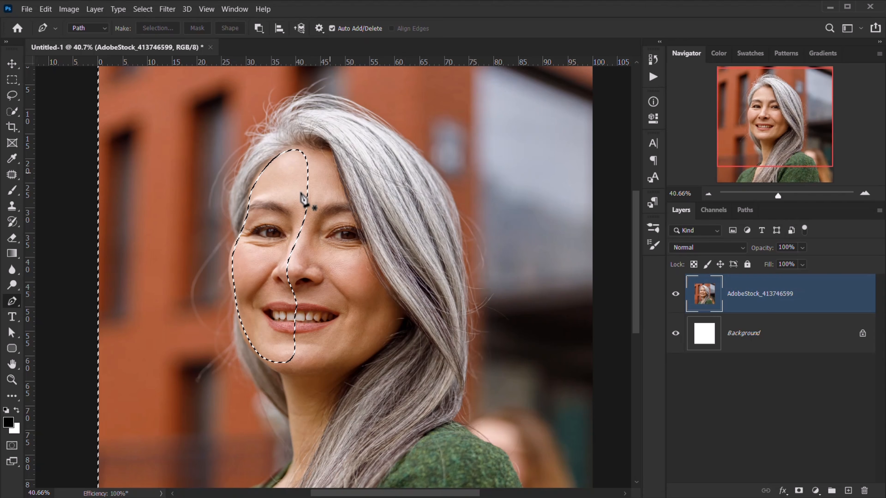
{"action": "key", "text": "ctrl+shift+i"}
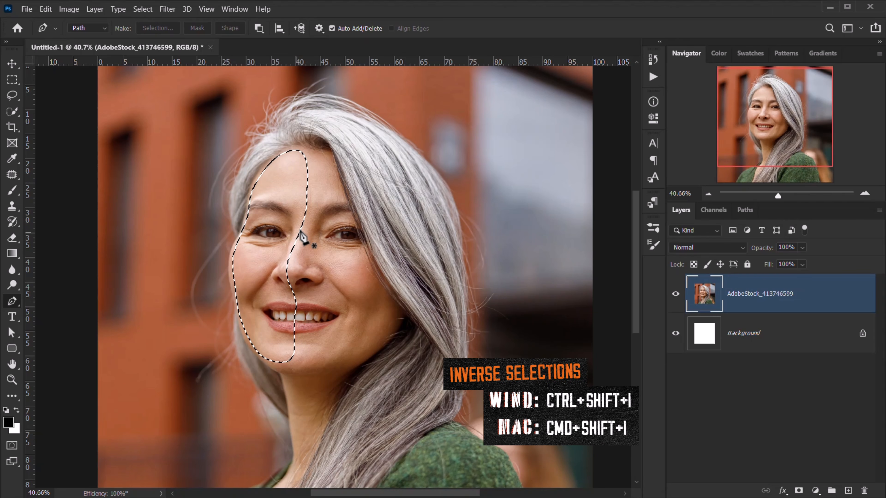
{"action": "scroll", "coordinate": [303, 237], "scroll_direction": "down", "scroll_amount": 2}
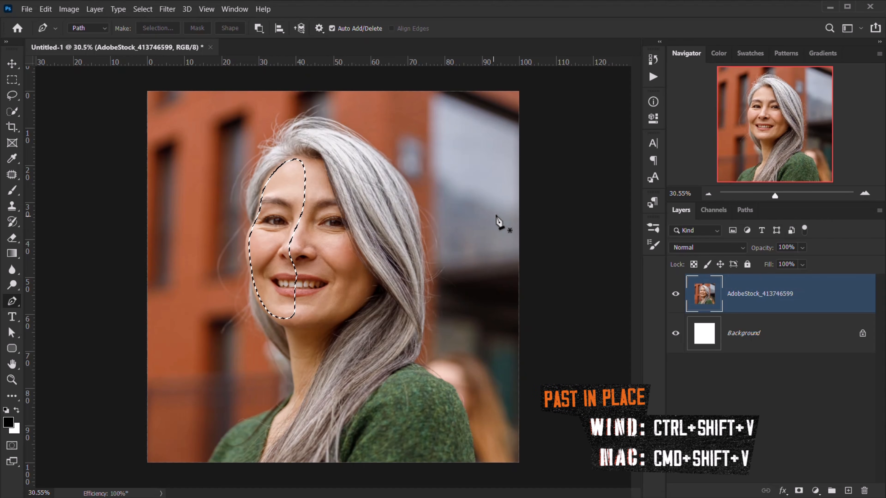
{"action": "key", "text": "ctrl+shift+v"}
{"action": "scroll", "coordinate": [318, 212], "scroll_direction": "up", "scroll_amount": 2}
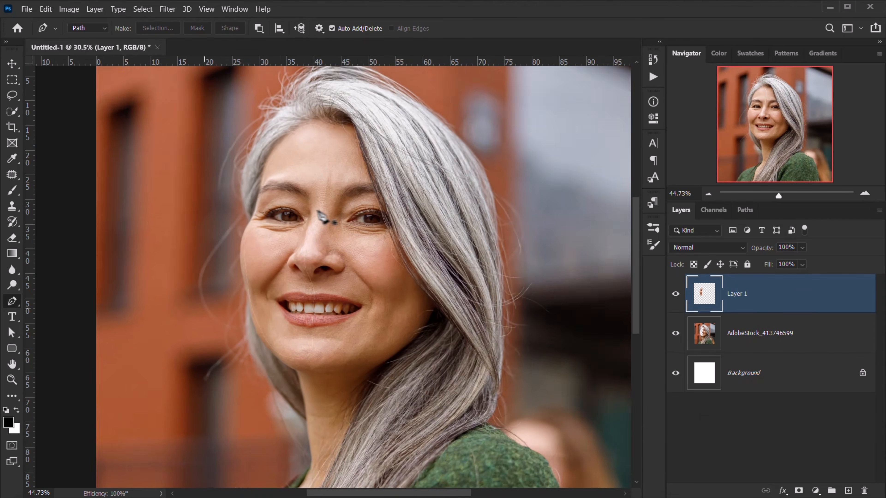
{"action": "scroll", "coordinate": [318, 211], "scroll_direction": "up", "scroll_amount": 1}
- Toggle Layer 1's visibility to check the hole left in the photo
{"action": "left_click", "coordinate": [675, 294]}
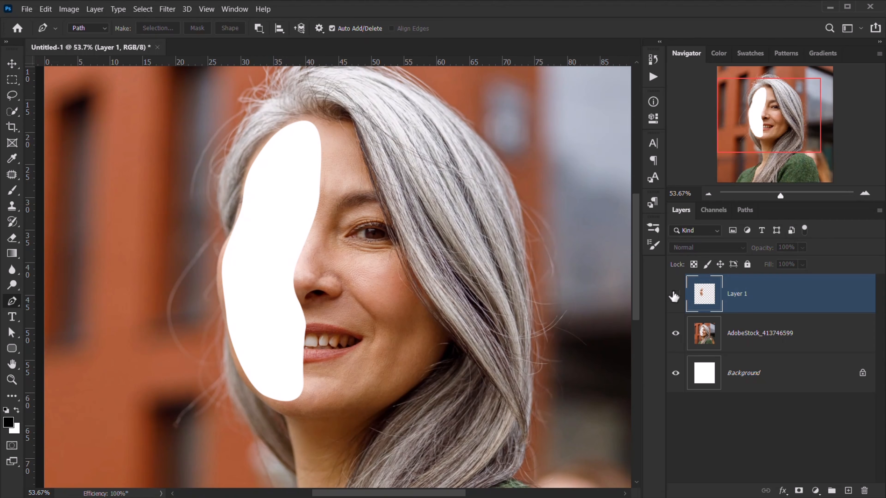
{"action": "left_click", "coordinate": [675, 294]}
{"action": "left_click", "coordinate": [675, 294]}
{"action": "left_click", "coordinate": [675, 294]}
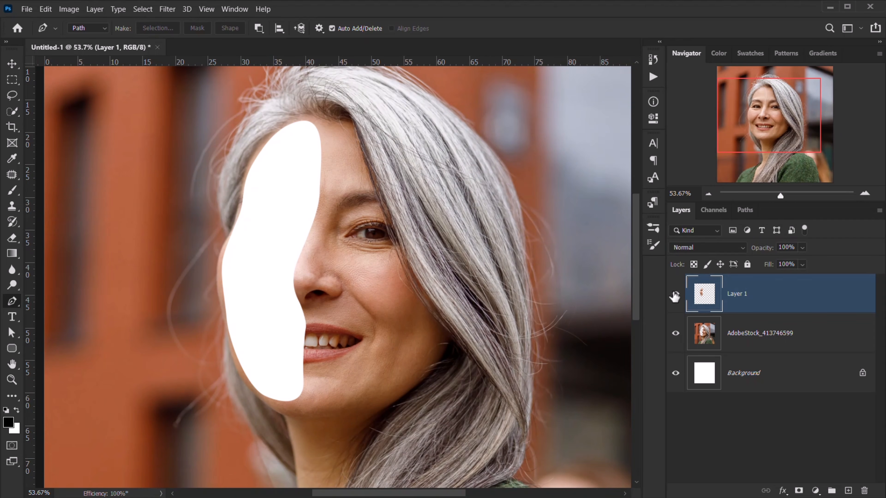
{"action": "left_click_drag", "start_coordinate": [341, 253], "coordinate": [329, 311]}
{"action": "scroll", "coordinate": [340, 311], "scroll_direction": "up", "scroll_amount": 2}
- Rename Layer 1 to 'Part Face' and load its pixels as a selection
{"action": "double_click", "coordinate": [738, 294]}
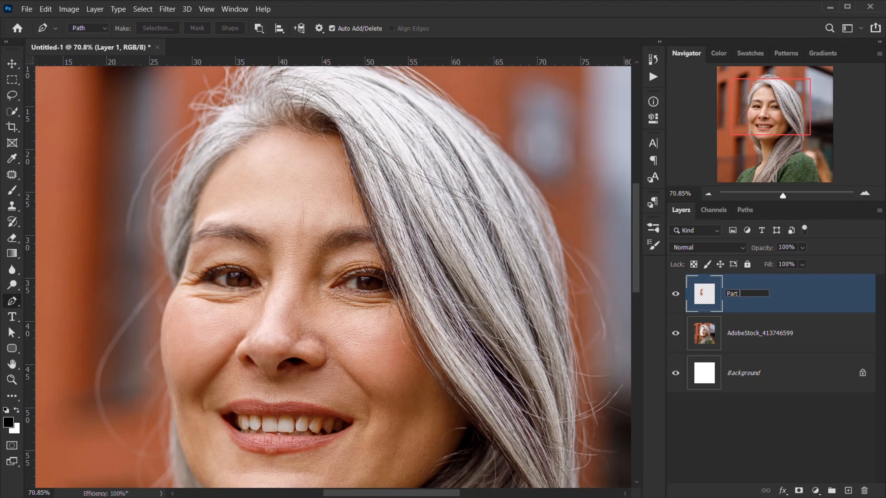
{"action": "key", "text": "Return"}
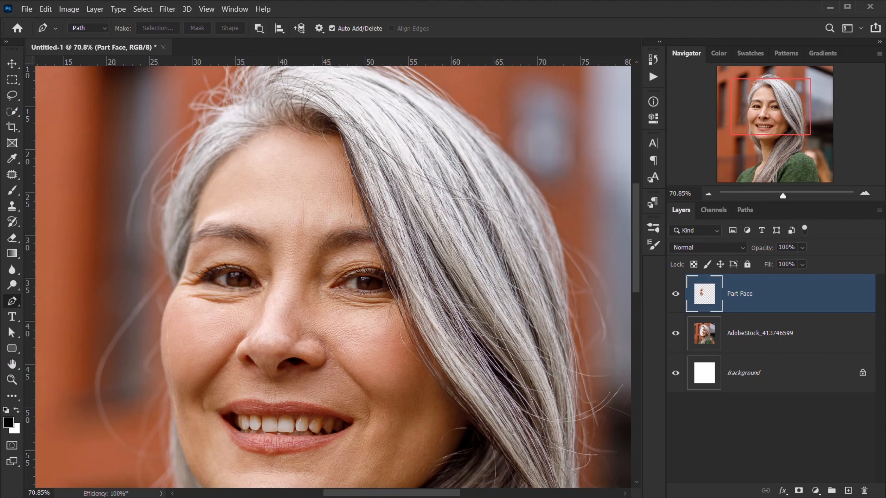
{"action": "right_click", "coordinate": [769, 301]}
{"action": "key", "text": "Escape"}
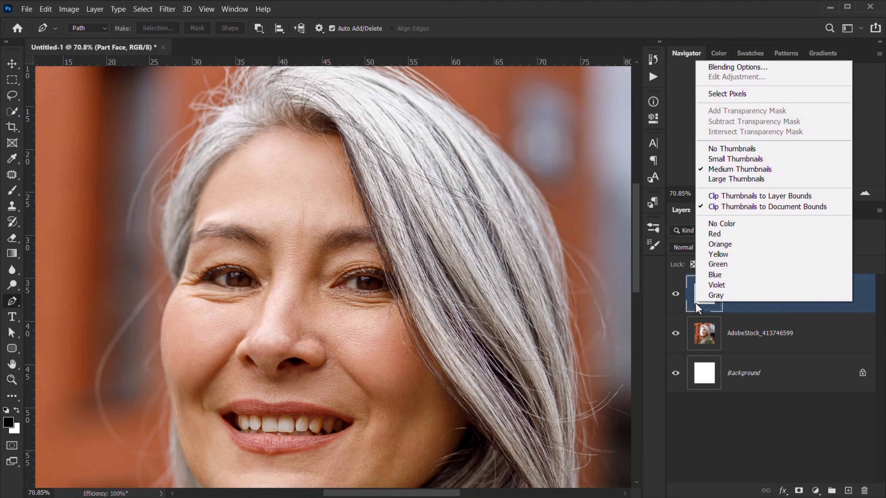
{"action": "right_click", "coordinate": [696, 303]}
{"action": "left_click", "coordinate": [719, 94]}
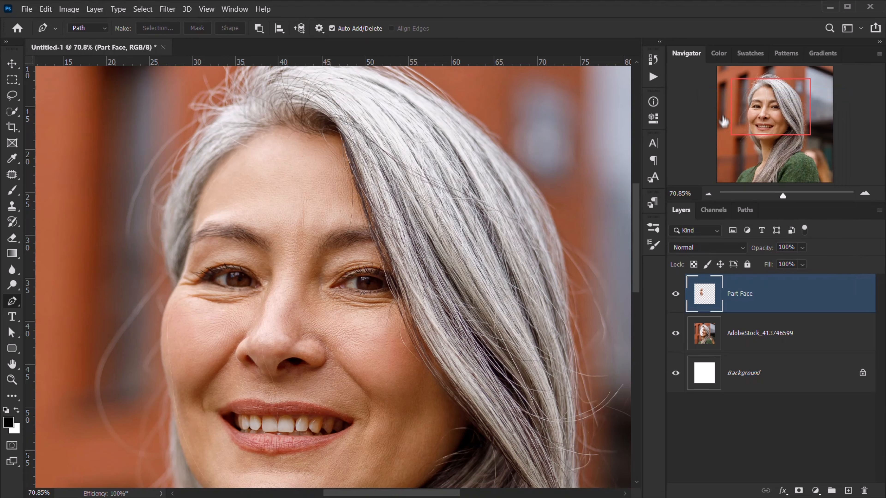
- Rename the photo layer to 'MOdel' and bring up the fill and adjustment layer list
{"action": "left_click", "coordinate": [744, 334]}
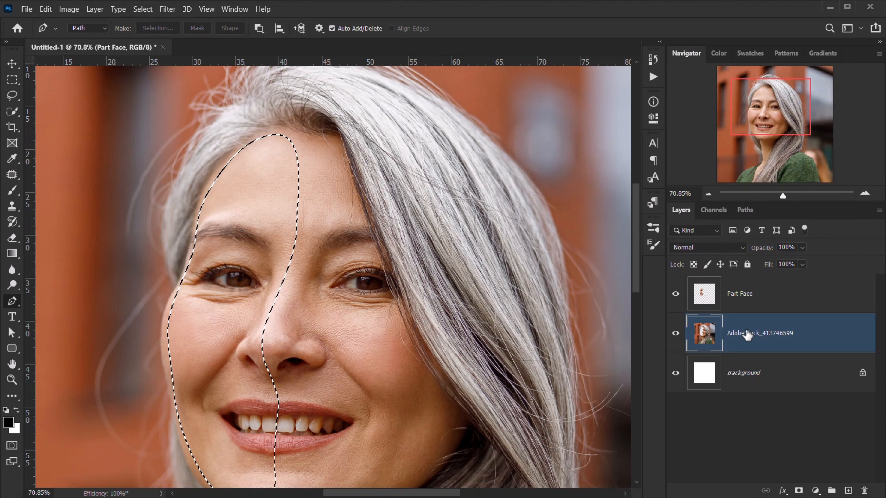
{"action": "double_click", "coordinate": [768, 333]}
{"action": "type", "text": "MOdrel"}
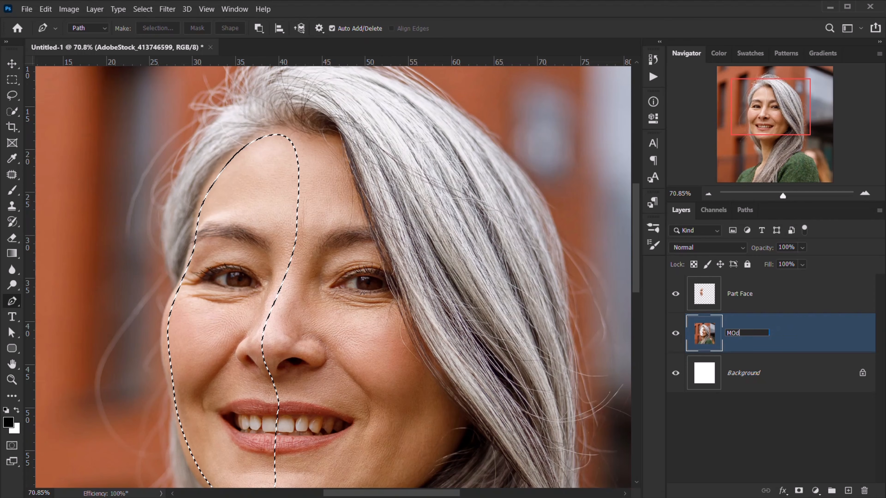
{"action": "key", "text": "BackSpace"}
{"action": "key", "text": "BackSpace"}
{"action": "key", "text": "BackSpace"}
{"action": "type", "text": "el"}
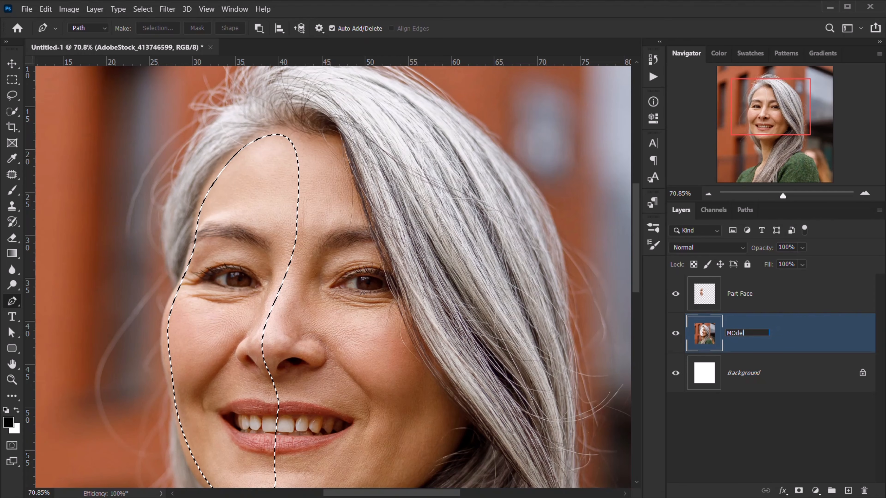
{"action": "key", "text": "Return"}
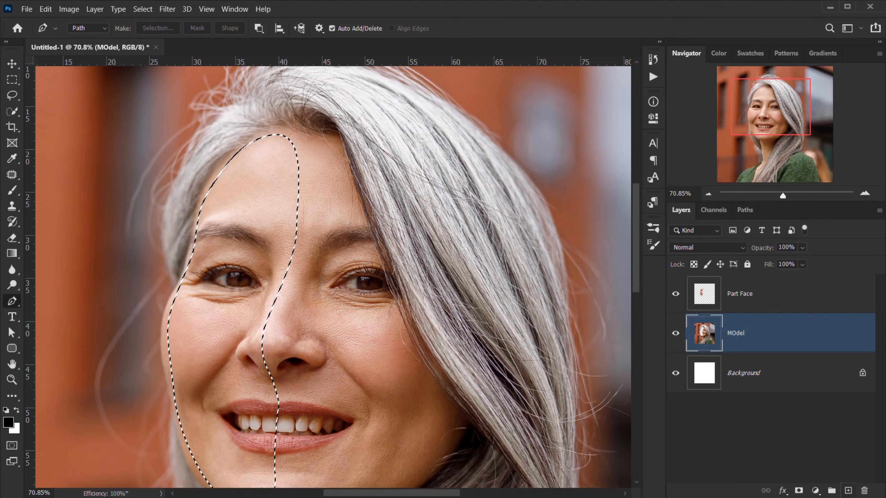
{"action": "left_click", "coordinate": [815, 490]}
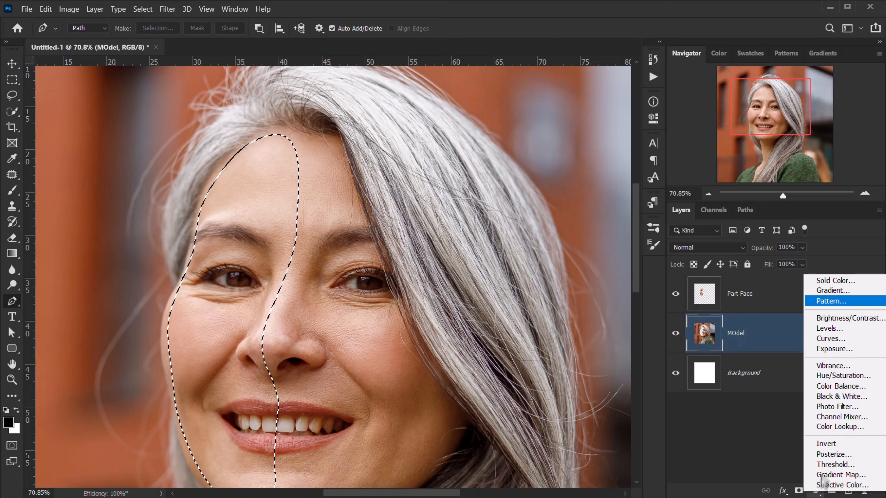
- Add a black Solid Color fill layer from the selection, then show and select Part Face
{"action": "left_click", "coordinate": [861, 280]}
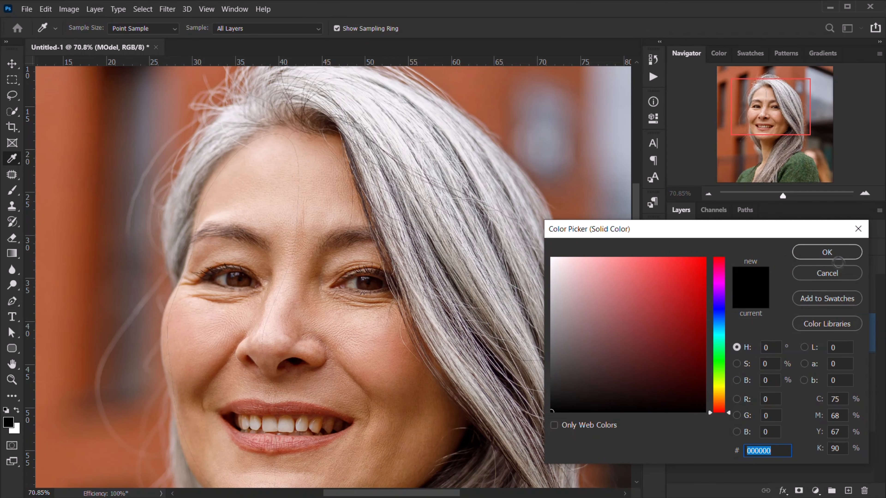
{"action": "left_click", "coordinate": [827, 252]}
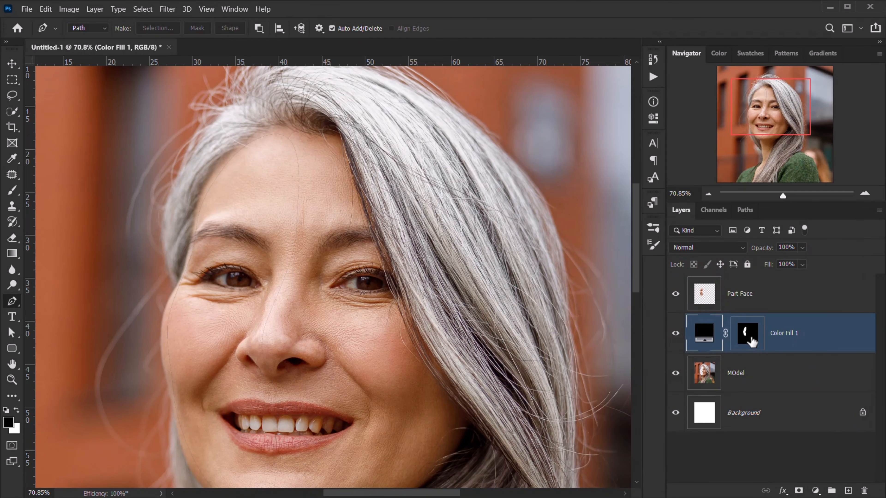
{"action": "scroll", "coordinate": [212, 297], "scroll_direction": "down", "scroll_amount": 6}
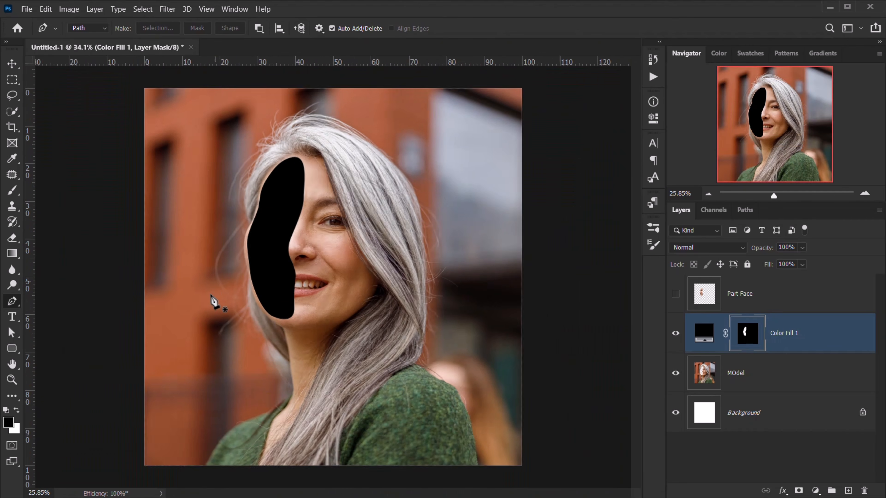
{"action": "scroll", "coordinate": [224, 257], "scroll_direction": "up", "scroll_amount": 4}
{"action": "scroll", "coordinate": [227, 257], "scroll_direction": "up", "scroll_amount": 2}
{"action": "scroll", "coordinate": [225, 257], "scroll_direction": "down", "scroll_amount": 3}
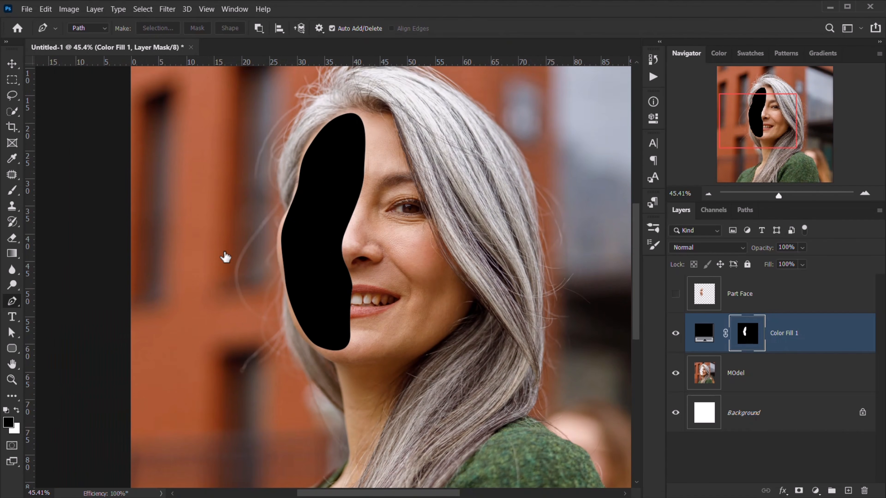
{"action": "left_click_drag", "start_coordinate": [322, 192], "coordinate": [293, 229]}
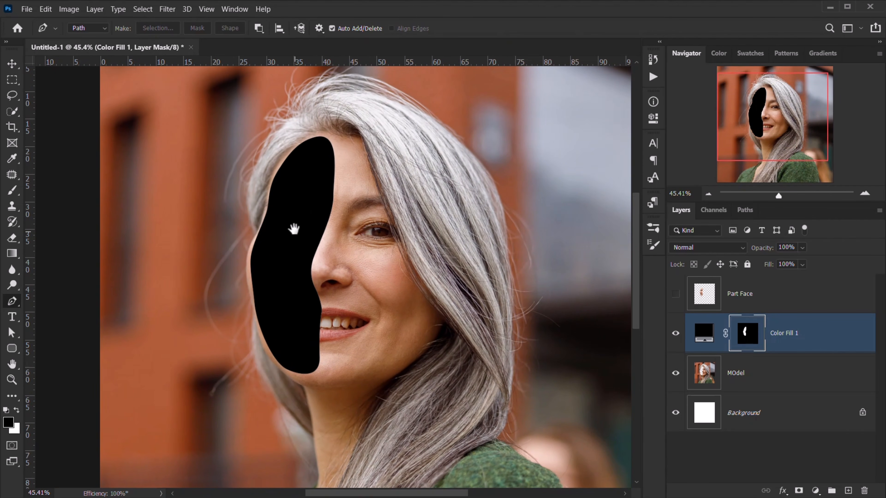
{"action": "left_click", "coordinate": [676, 296]}
{"action": "left_click", "coordinate": [728, 298]}
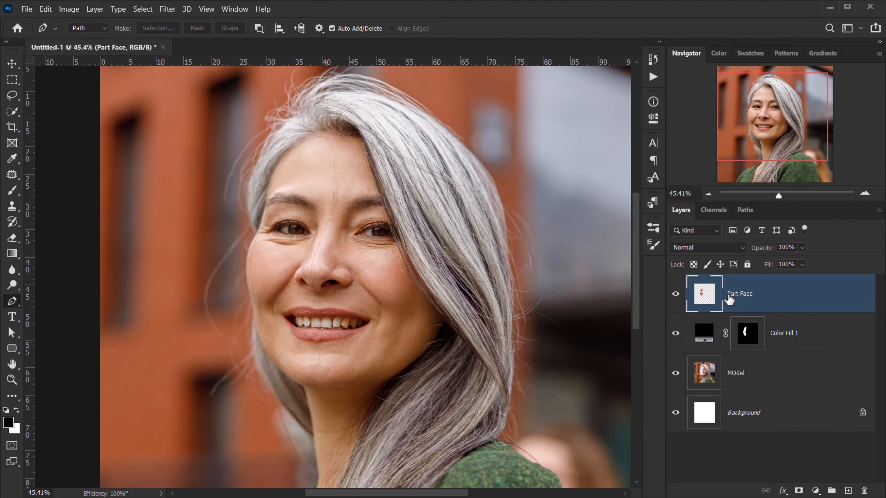
- Slide Part Face left and start tilting it counter-clockwise with Free Transform
{"action": "key", "text": "v"}
{"action": "left_click_drag", "start_coordinate": [298, 206], "coordinate": [287, 203]}
{"action": "key", "text": "ctrl+t"}
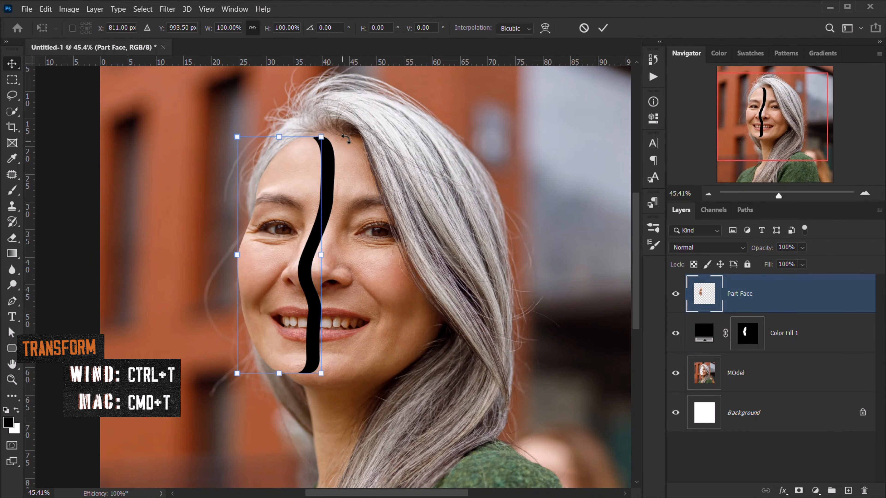
{"action": "left_click_drag", "start_coordinate": [346, 128], "coordinate": [336, 125]}
{"action": "left_click_drag", "start_coordinate": [302, 329], "coordinate": [286, 330]}
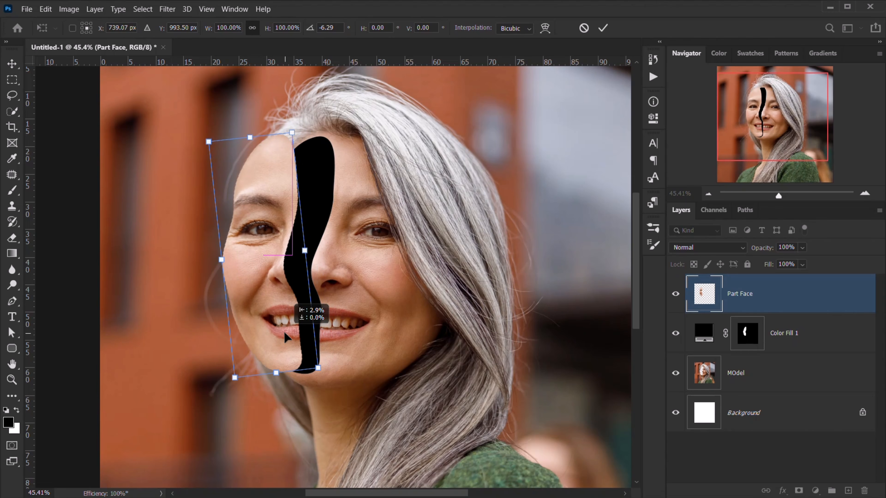
{"action": "left_click_drag", "start_coordinate": [358, 336], "coordinate": [365, 331]}
{"action": "left_click_drag", "start_coordinate": [284, 331], "coordinate": [290, 338]}
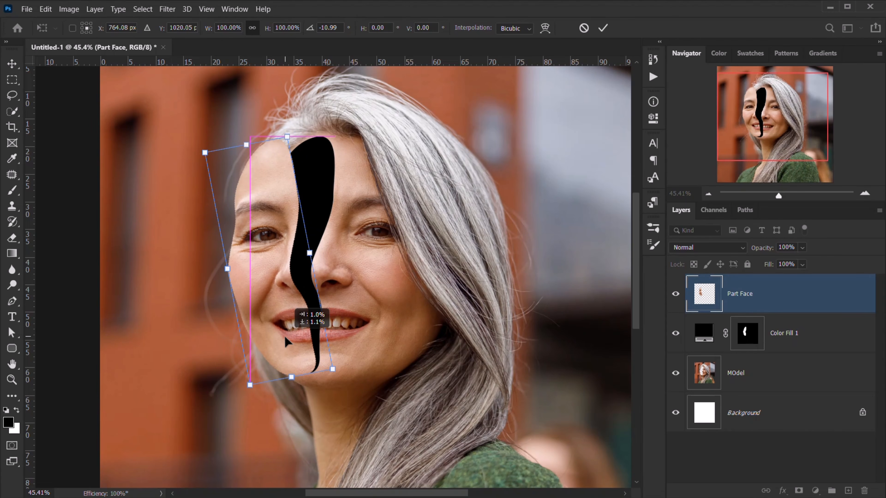
- Refine Part Face's tilt to about -16°, nudge it further left, and commit the transform
{"action": "left_click_drag", "start_coordinate": [352, 170], "coordinate": [359, 137]}
{"action": "mouse_move", "coordinate": [290, 331]}
{"action": "left_mouse_down"}
{"action": "mouse_move", "coordinate": [278, 327]}
{"action": "mouse_move", "coordinate": [293, 340]}
{"action": "left_mouse_up"}
{"action": "left_click_drag", "start_coordinate": [288, 125], "coordinate": [284, 123]}
{"action": "left_click_drag", "start_coordinate": [285, 313], "coordinate": [245, 345]}
{"action": "key", "text": "Return"}
{"action": "left_click", "coordinate": [603, 28]}
{"action": "scroll", "coordinate": [270, 307], "scroll_direction": "up", "scroll_amount": 8}
{"action": "scroll", "coordinate": [237, 332], "scroll_direction": "down", "scroll_amount": 8}
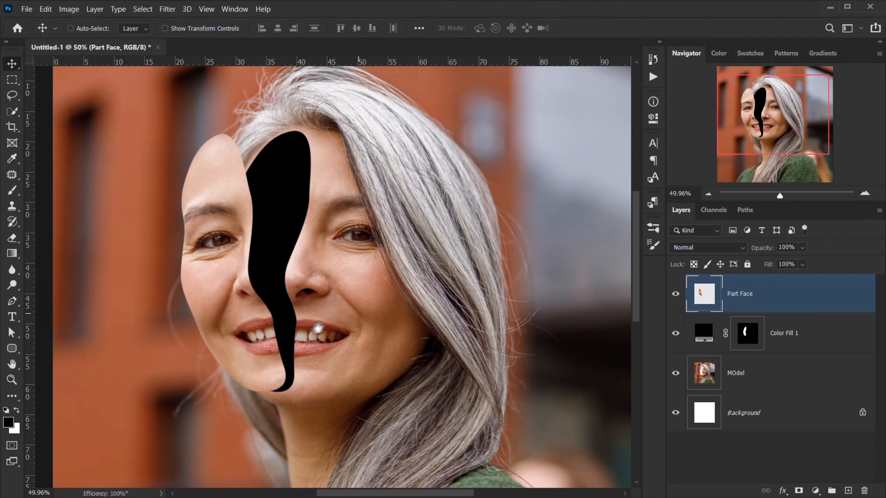
{"action": "scroll", "coordinate": [316, 336], "scroll_direction": "up", "scroll_amount": 6}
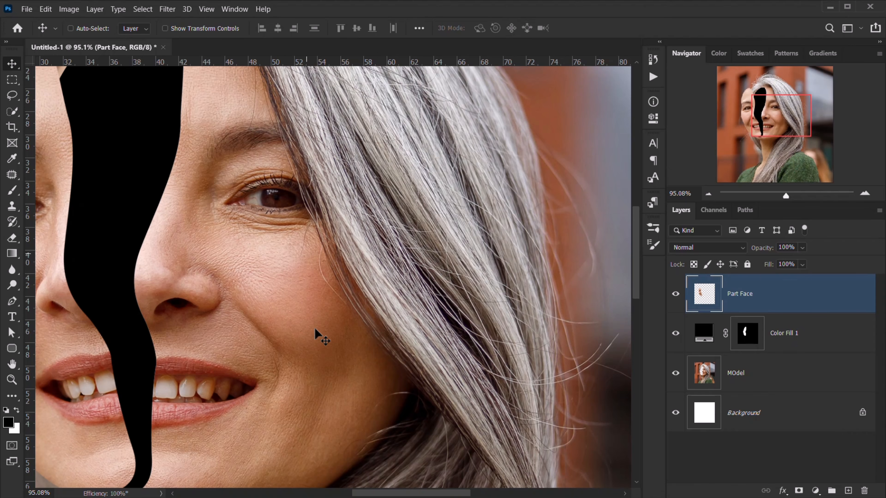
{"action": "left_click_drag", "start_coordinate": [274, 316], "coordinate": [266, 304]}
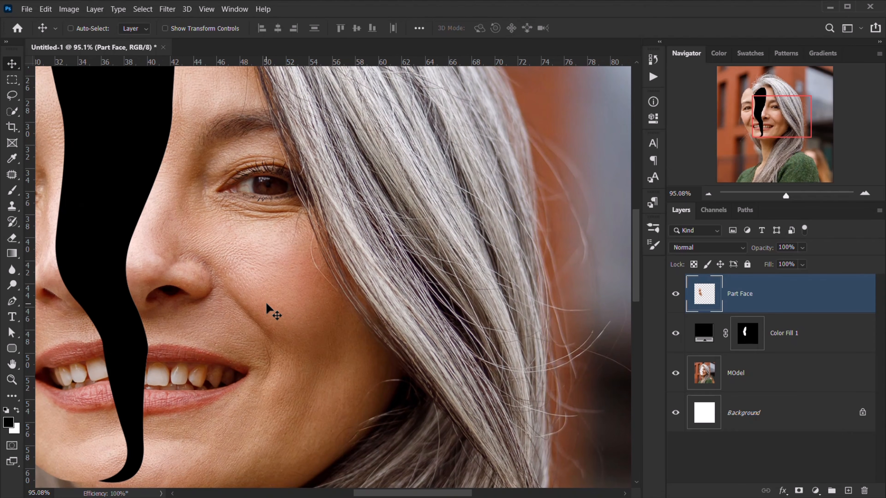
- Draw a closed curved Pen path on the right cheek running down toward the jaw
{"action": "key", "text": "p"}
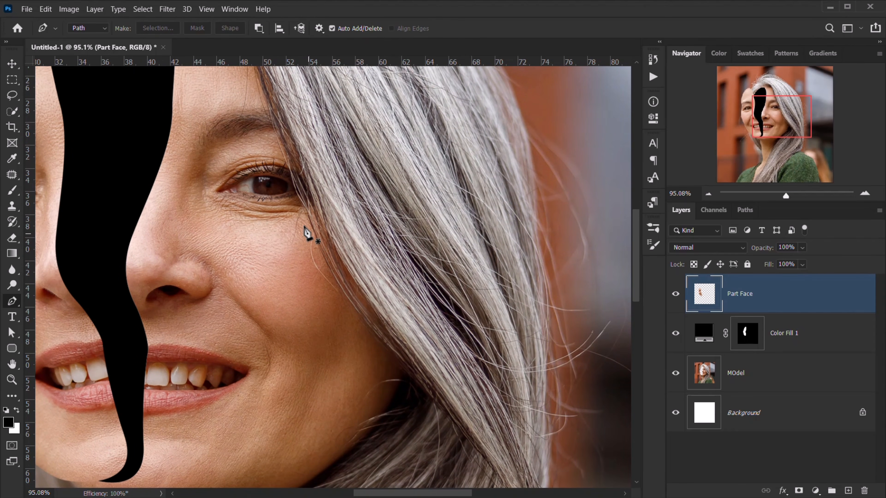
{"action": "left_click_drag", "start_coordinate": [304, 225], "coordinate": [272, 231]}
{"action": "left_click_drag", "start_coordinate": [241, 276], "coordinate": [243, 314]}
{"action": "left_click_drag", "start_coordinate": [276, 350], "coordinate": [271, 391]}
{"action": "mouse_move", "coordinate": [217, 461]}
{"action": "left_mouse_down"}
{"action": "mouse_move", "coordinate": [194, 465]}
{"action": "mouse_move", "coordinate": [200, 439]}
{"action": "left_mouse_up"}
{"action": "left_click_drag", "start_coordinate": [215, 460], "coordinate": [263, 442]}
{"action": "left_click_drag", "start_coordinate": [353, 332], "coordinate": [356, 253]}
{"action": "left_click", "coordinate": [287, 239]}
{"action": "mouse_move", "coordinate": [262, 197]}
{"action": "left_mouse_down"}
{"action": "mouse_move", "coordinate": [296, 192]}
{"action": "mouse_move", "coordinate": [275, 198]}
{"action": "left_mouse_up"}
{"action": "left_click_drag", "start_coordinate": [287, 240], "coordinate": [279, 199]}
- Adjust the cheek path's right and left-middle anchors to refine its shape
{"action": "left_click", "coordinate": [262, 198]}
{"action": "left_click", "coordinate": [262, 198], "text": "ctrl"}
{"action": "mouse_move", "coordinate": [353, 331]}
{"action": "left_mouse_down"}
{"action": "mouse_move", "coordinate": [342, 277]}
{"action": "mouse_move", "coordinate": [346, 335]}
{"action": "left_mouse_up"}
{"action": "left_click_drag", "start_coordinate": [290, 259], "coordinate": [296, 293]}
{"action": "scroll", "coordinate": [264, 304], "scroll_direction": "down", "scroll_amount": 3}
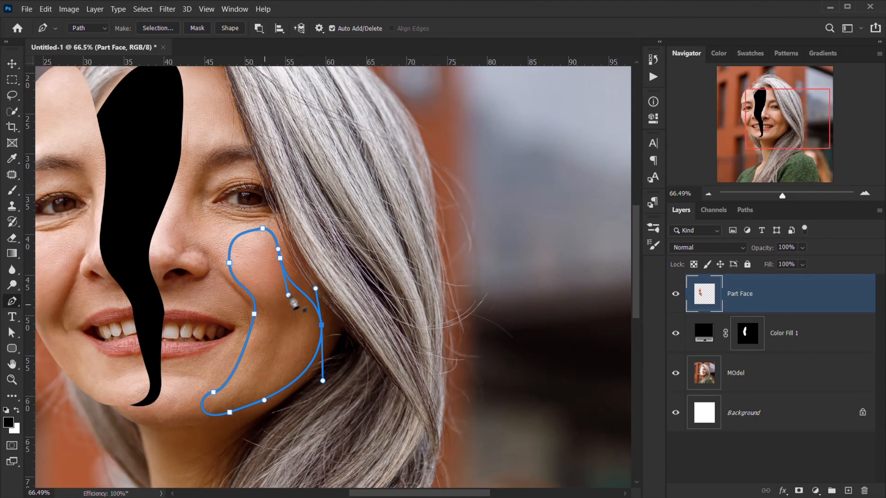
{"action": "left_click_drag", "start_coordinate": [255, 313], "coordinate": [264, 316]}
{"action": "scroll", "coordinate": [265, 321], "scroll_direction": "down", "scroll_amount": 3}
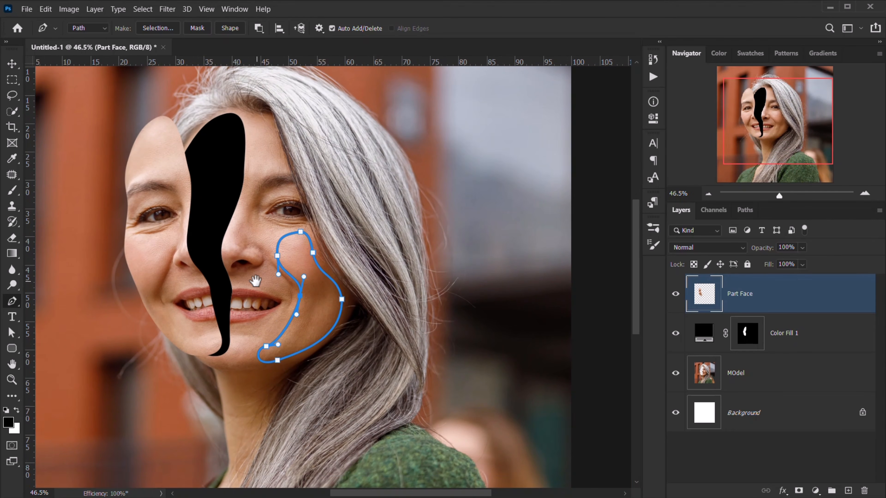
{"action": "scroll", "coordinate": [272, 279], "scroll_direction": "up", "scroll_amount": 4}
- Convert the cheek path into a selection with 0 feather
{"action": "right_click", "coordinate": [321, 231]}
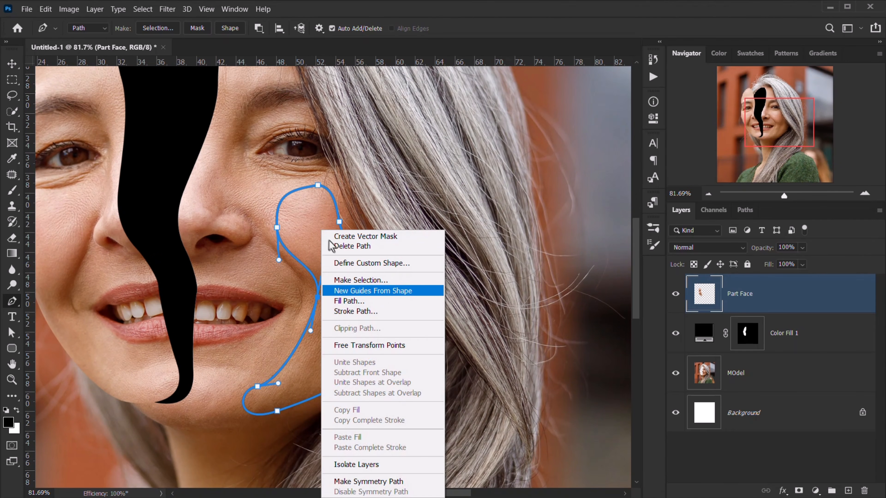
{"action": "left_click", "coordinate": [359, 280]}
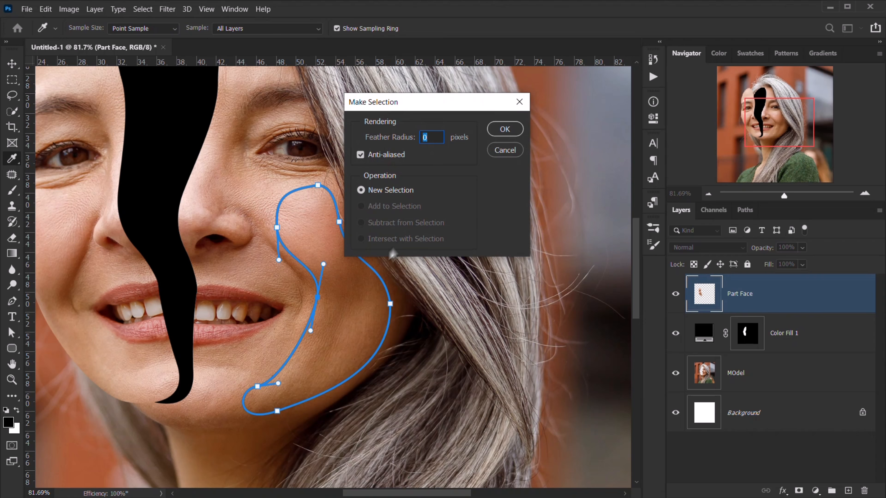
{"action": "left_click", "coordinate": [504, 132]}
{"action": "scroll", "coordinate": [447, 231], "scroll_direction": "down", "scroll_amount": 4}
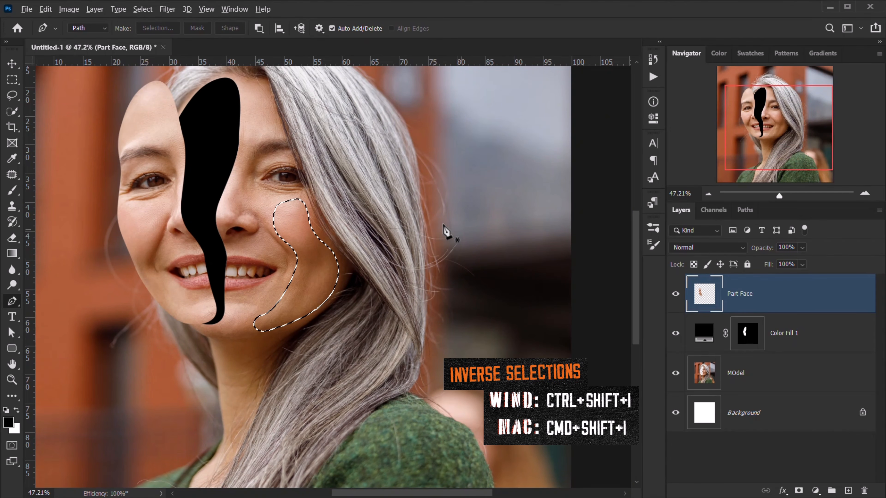
{"action": "scroll", "coordinate": [447, 232], "scroll_direction": "down", "scroll_amount": 1}
- Reveal black fill in the right cheek selection through the Color Fill 1 layer mask
{"action": "left_click", "coordinate": [747, 333]}
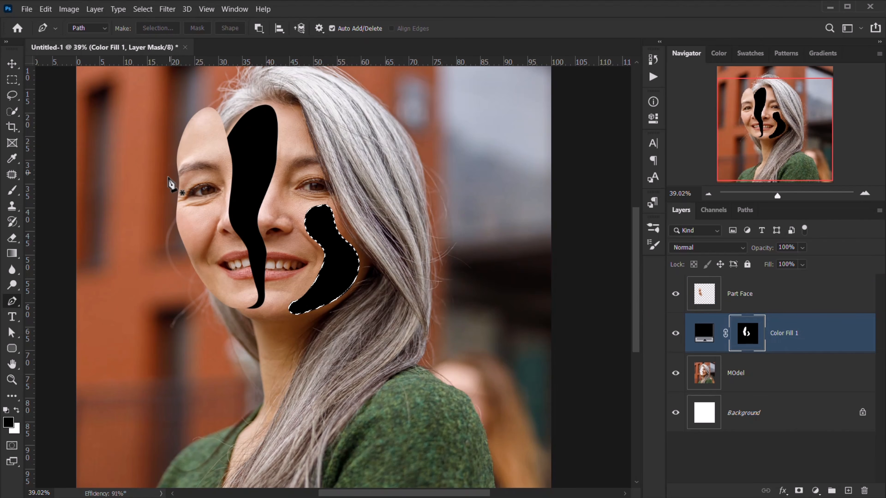
{"action": "scroll", "coordinate": [171, 183], "scroll_direction": "down", "scroll_amount": 3}
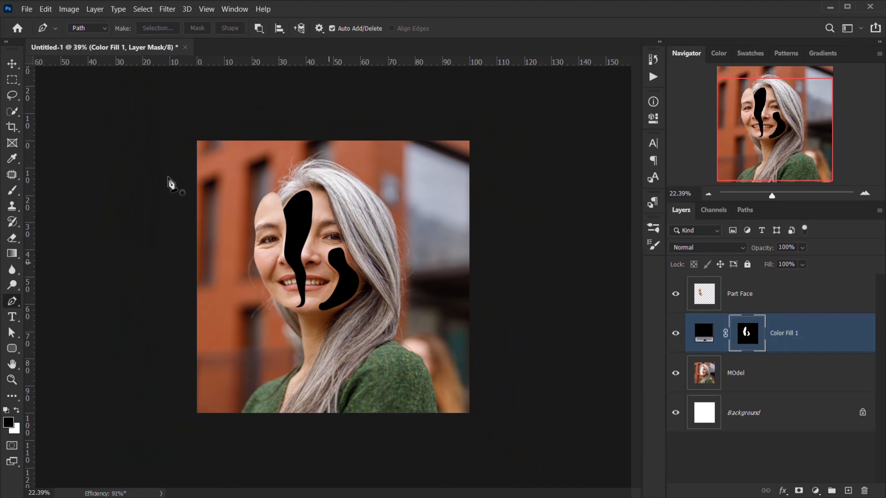
{"action": "scroll", "coordinate": [170, 183], "scroll_direction": "up", "scroll_amount": 4}
{"action": "scroll", "coordinate": [405, 298], "scroll_direction": "up", "scroll_amount": 4}
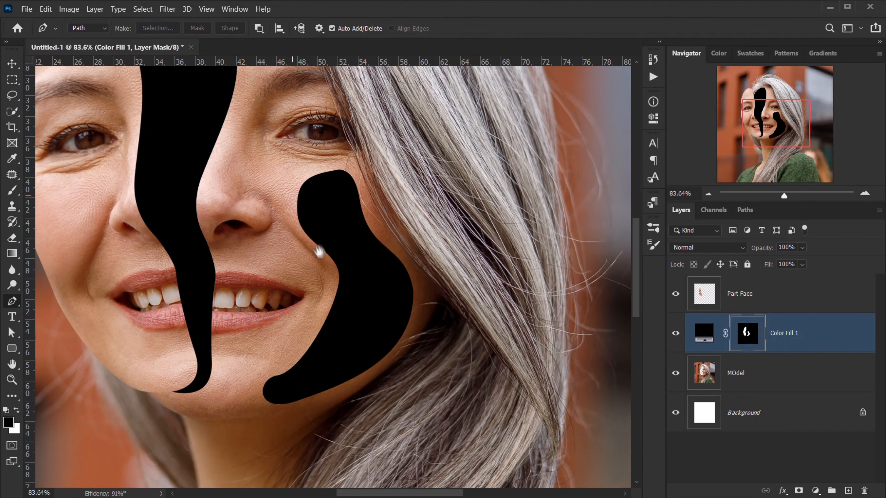
{"action": "left_click_drag", "start_coordinate": [318, 251], "coordinate": [325, 273]}
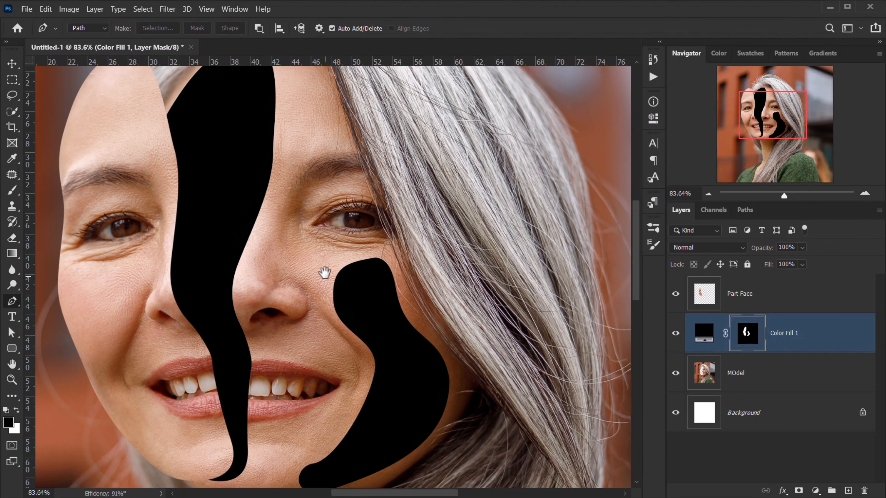
{"action": "scroll", "coordinate": [456, 307], "scroll_direction": "down", "scroll_amount": 4}
{"action": "scroll", "coordinate": [456, 310], "scroll_direction": "down", "scroll_amount": 2}
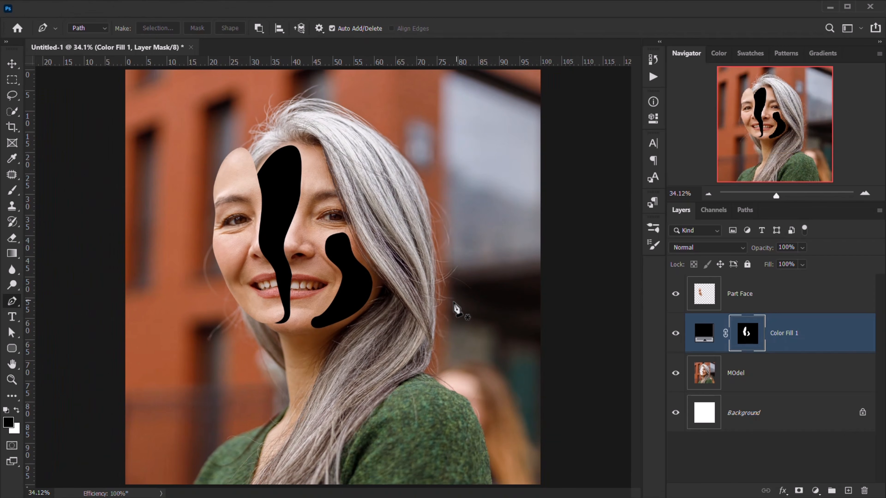
- Change the Color Fill 1 colour from black to dark reddish brown 21120e
{"action": "double_click", "coordinate": [705, 334]}
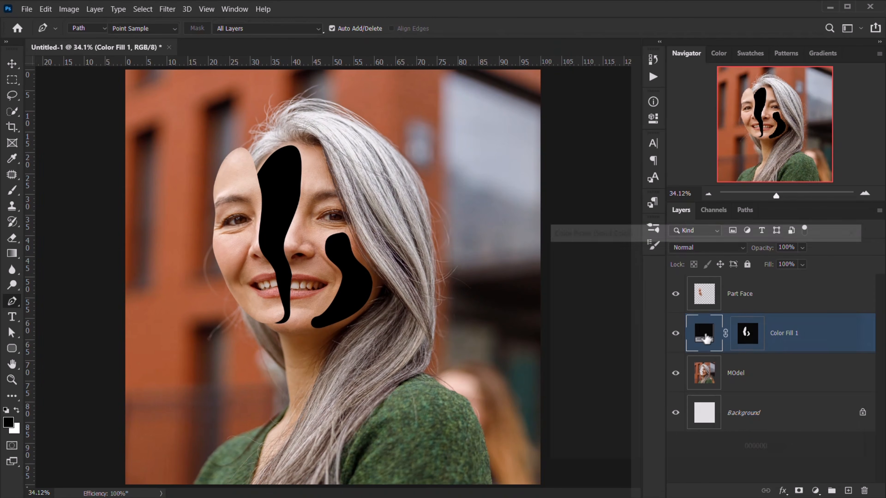
{"action": "left_click", "coordinate": [560, 400]}
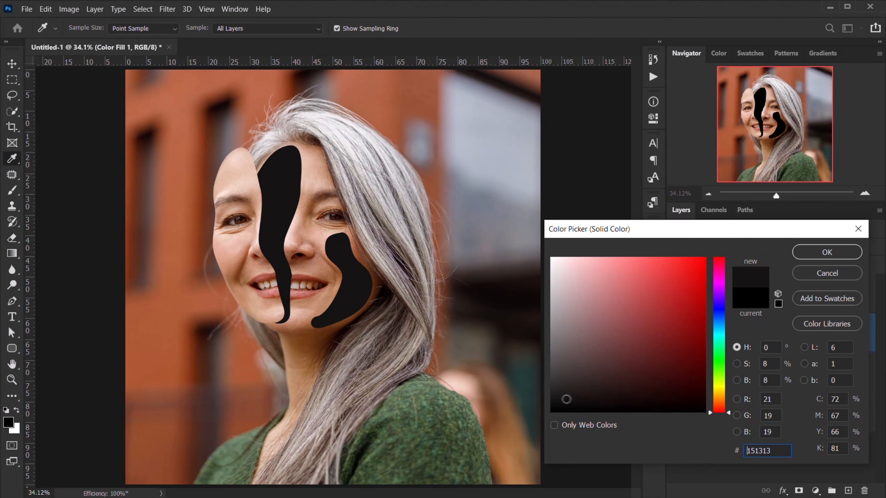
{"action": "left_click_drag", "start_coordinate": [566, 399], "coordinate": [575, 397]}
{"action": "left_click_drag", "start_coordinate": [721, 402], "coordinate": [719, 407]}
{"action": "left_click_drag", "start_coordinate": [588, 389], "coordinate": [640, 390]}
{"action": "left_click", "coordinate": [825, 253]}
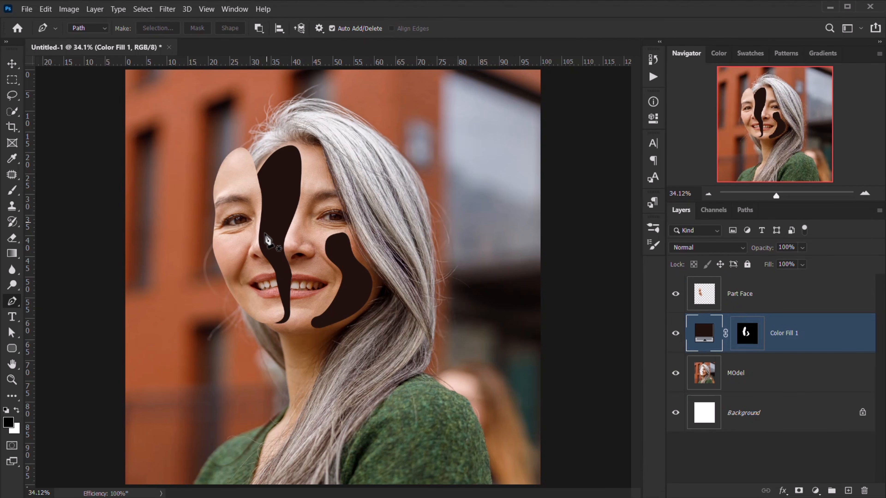
- Toggle Color Fill 1's visibility to compare the face with and without the gaps
{"action": "scroll", "coordinate": [267, 241], "scroll_direction": "up", "scroll_amount": 3}
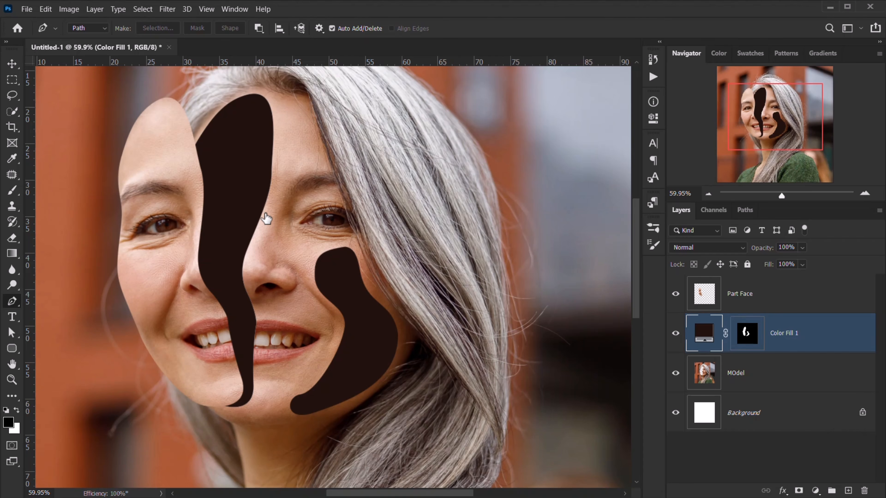
{"action": "left_click", "coordinate": [675, 333]}
{"action": "left_click", "coordinate": [675, 334]}
- Add an Inner Shadow to the cut-outs, coloured with green sampled from the sweater
{"action": "left_click", "coordinate": [783, 491]}
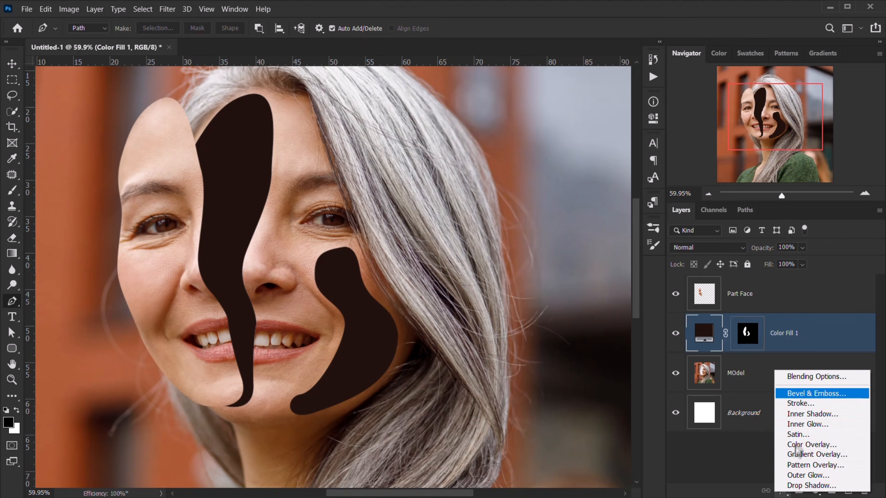
{"action": "left_click", "coordinate": [814, 376]}
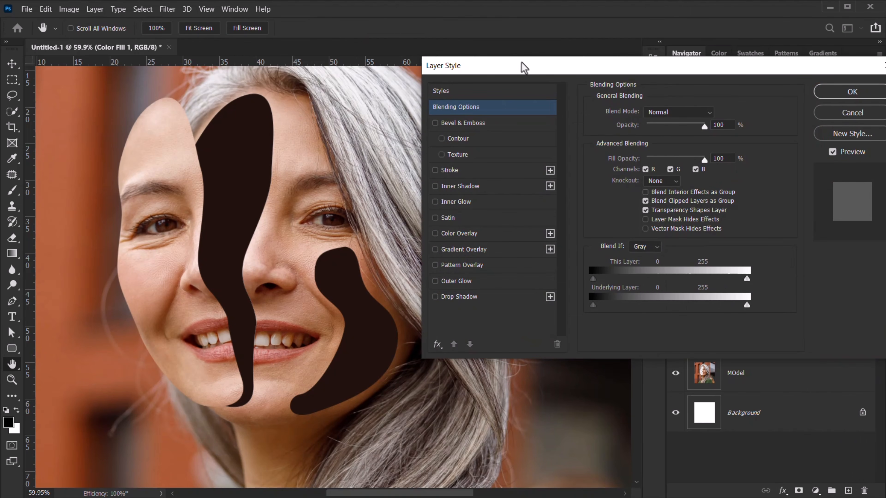
{"action": "left_click_drag", "start_coordinate": [524, 67], "coordinate": [541, 40]}
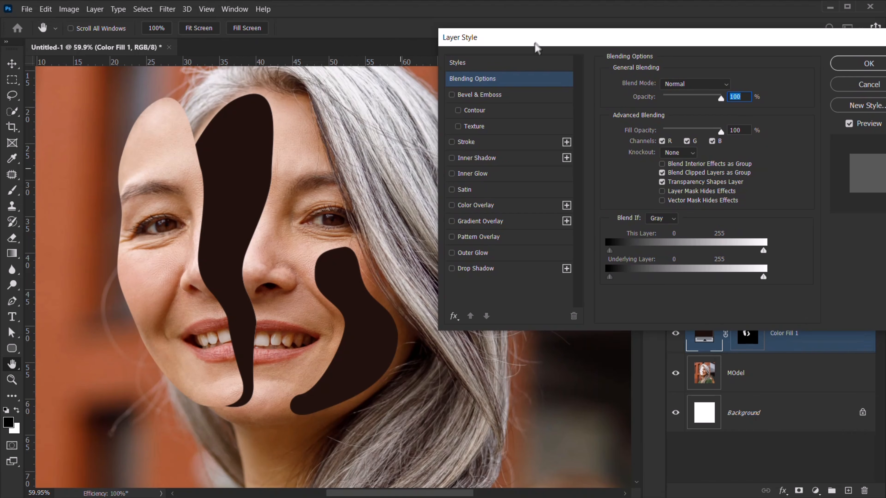
{"action": "left_click", "coordinate": [462, 160]}
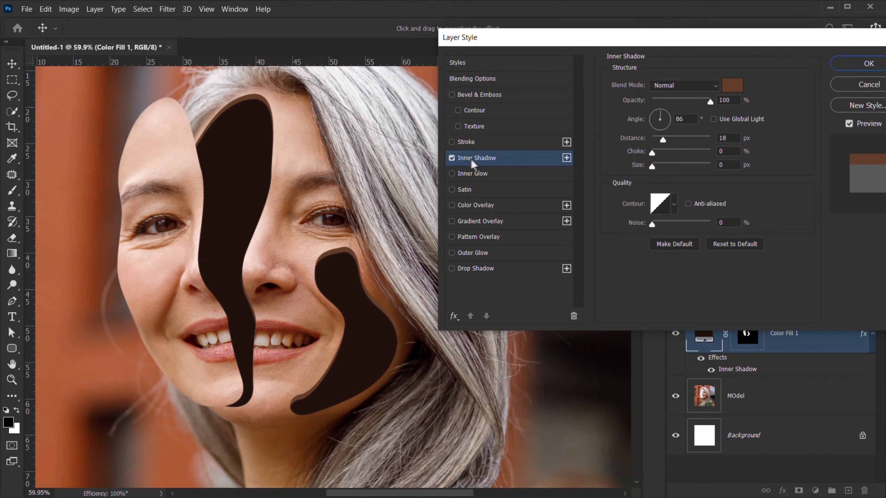
{"action": "left_click_drag", "start_coordinate": [661, 140], "coordinate": [605, 137]}
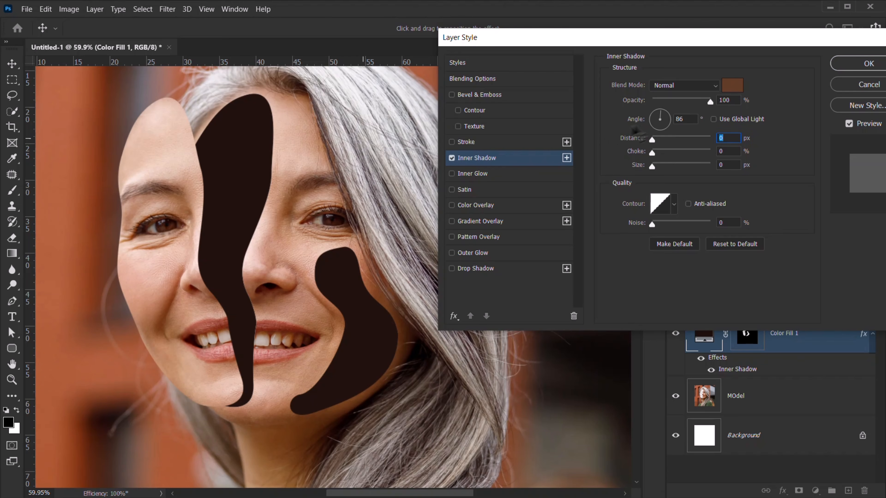
{"action": "left_click", "coordinate": [731, 86]}
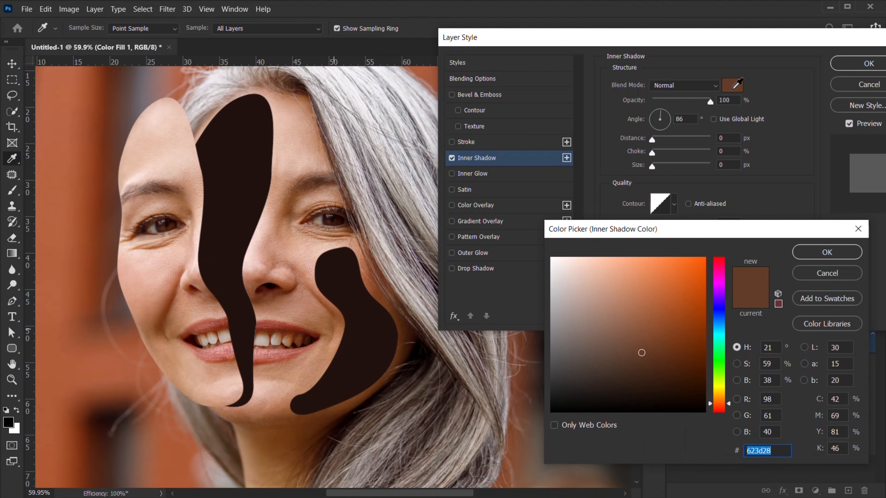
{"action": "scroll", "coordinate": [312, 315], "scroll_direction": "down", "scroll_amount": 1}
{"action": "left_click_drag", "start_coordinate": [295, 247], "coordinate": [223, 159]}
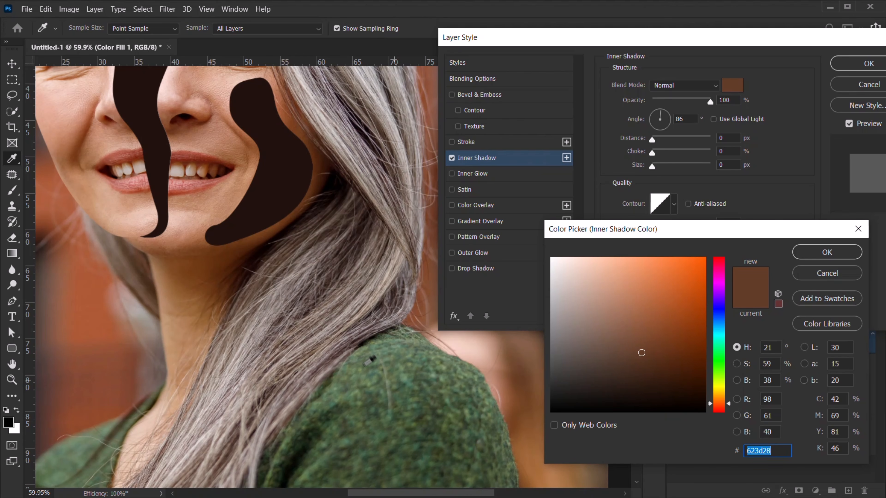
{"action": "left_click", "coordinate": [370, 377]}
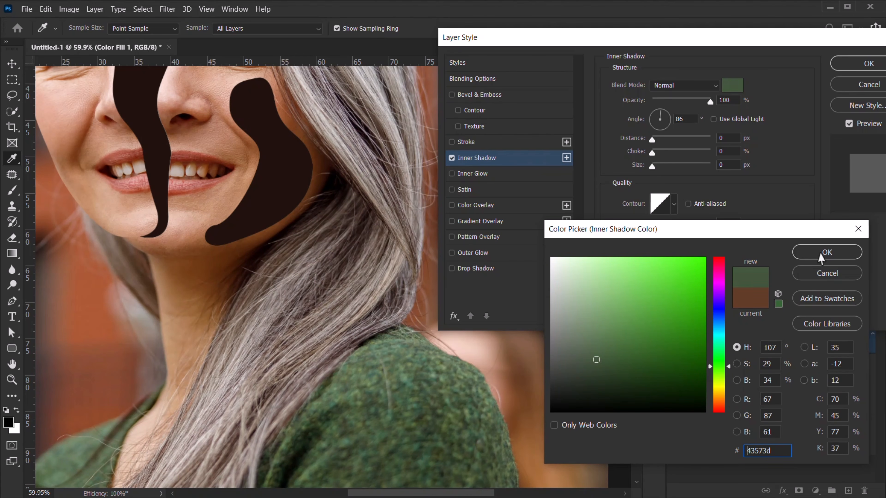
{"action": "left_click", "coordinate": [827, 252]}
- Drag the inner shadow on the canvas to offset it to 115° at 16 px
{"action": "left_click_drag", "start_coordinate": [225, 133], "coordinate": [267, 249]}
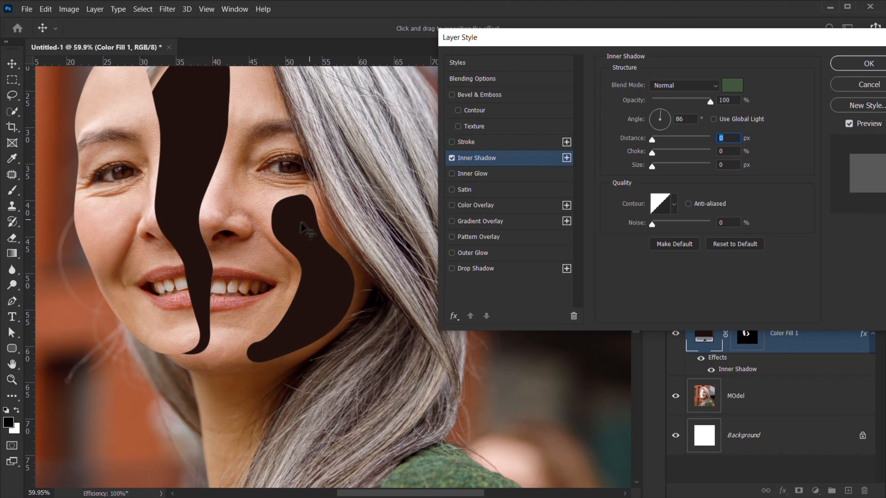
{"action": "mouse_move", "coordinate": [310, 215]}
{"action": "left_mouse_down"}
{"action": "mouse_move", "coordinate": [301, 218]}
{"action": "mouse_move", "coordinate": [308, 223]}
{"action": "left_mouse_up"}
{"action": "left_click_drag", "start_coordinate": [252, 170], "coordinate": [248, 201]}
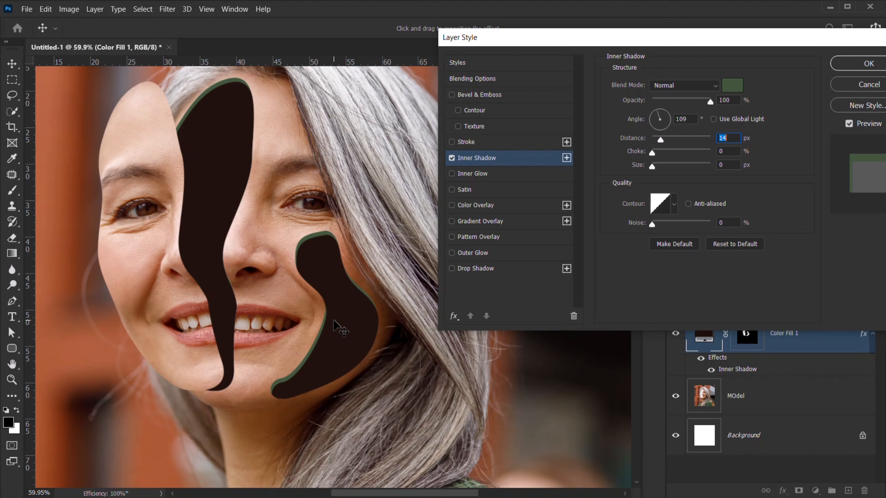
{"action": "left_click_drag", "start_coordinate": [332, 321], "coordinate": [333, 321]}
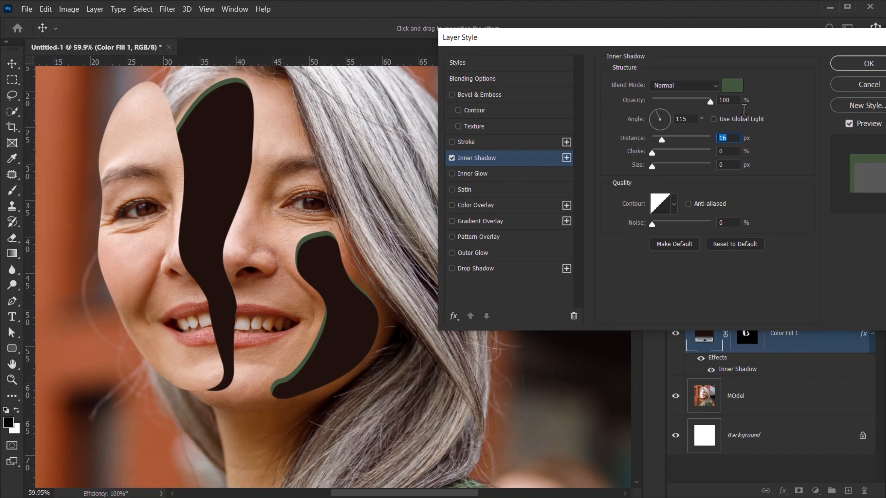
- Refine the inner shadow to a darker muted green and add a drop shadow
{"action": "left_click", "coordinate": [730, 85]}
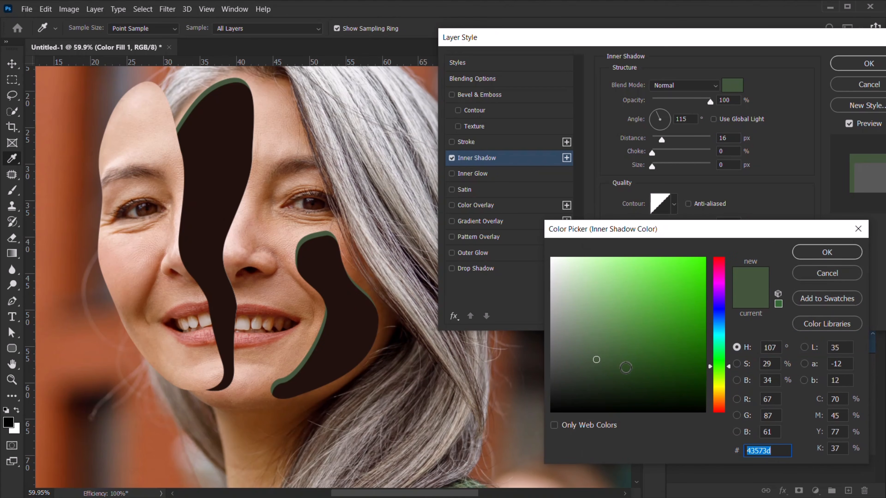
{"action": "left_click", "coordinate": [626, 368]}
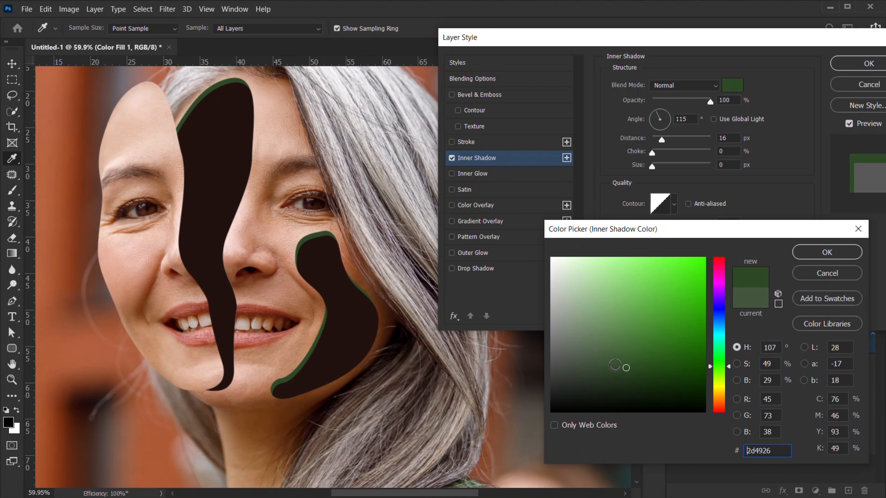
{"action": "left_click", "coordinate": [612, 365]}
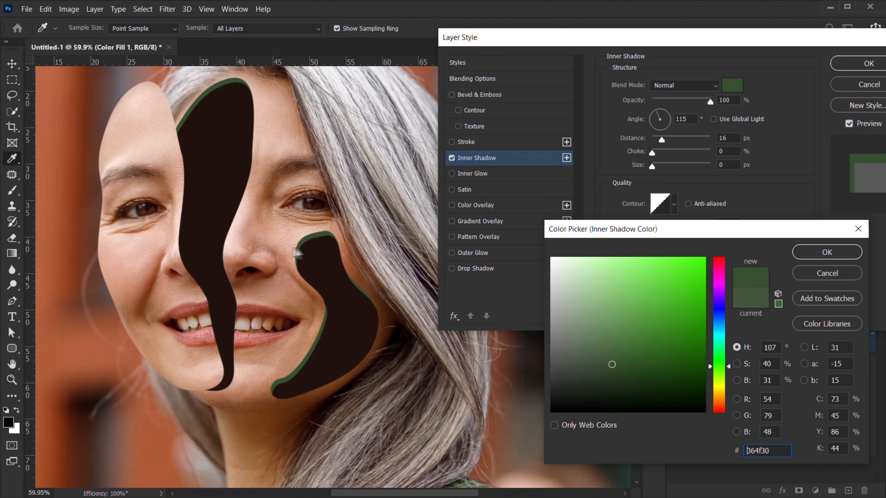
{"action": "left_click", "coordinate": [814, 254]}
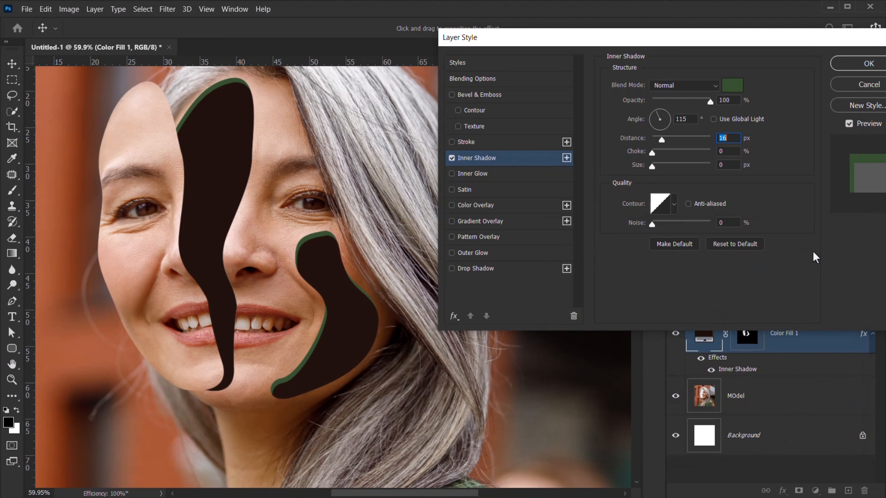
{"action": "left_click", "coordinate": [474, 269]}
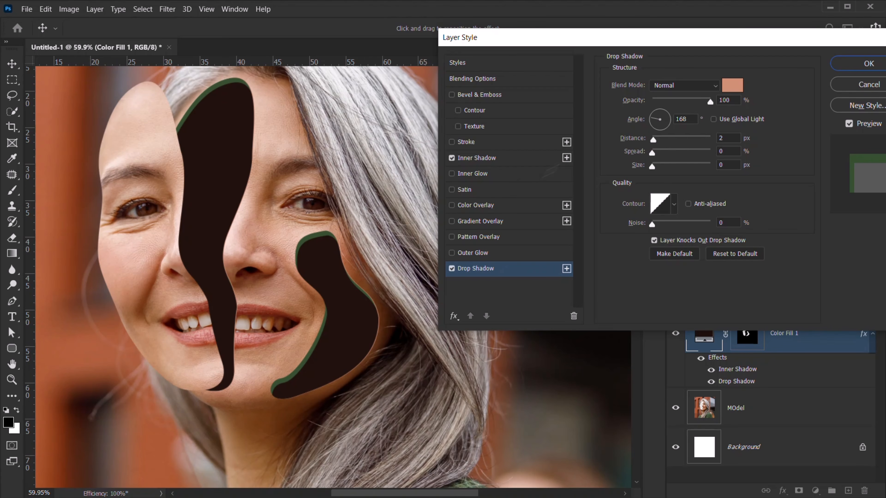
- Give the drop shadow a sampled brown, a 161° angle and Linear Dodge (Add) blend, then apply
{"action": "left_click", "coordinate": [731, 87]}
{"action": "left_click", "coordinate": [315, 291]}
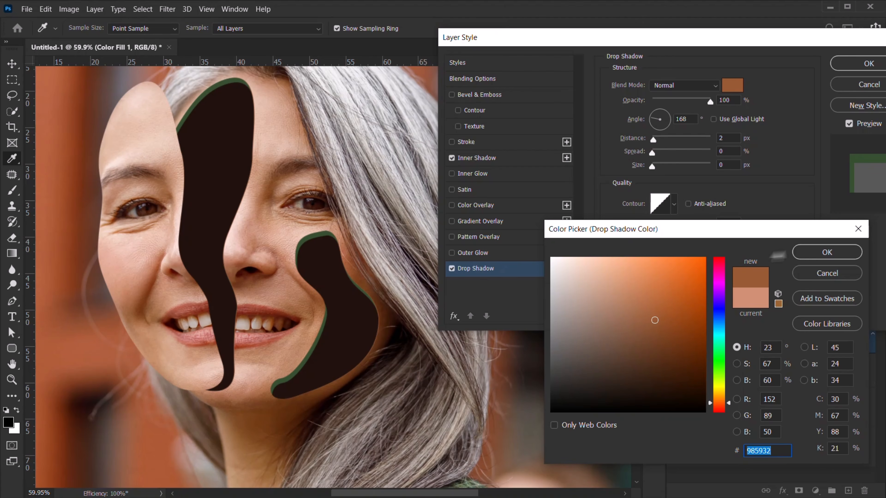
{"action": "left_click", "coordinate": [826, 252]}
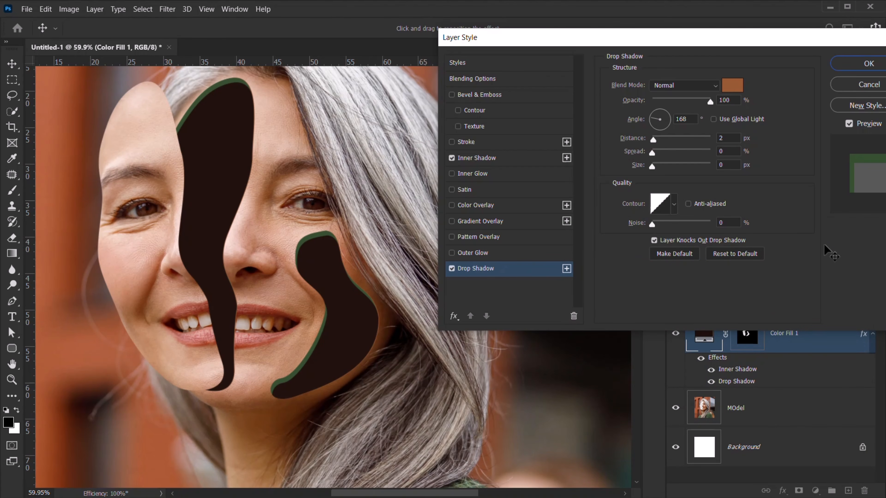
{"action": "left_click_drag", "start_coordinate": [233, 387], "coordinate": [232, 389]}
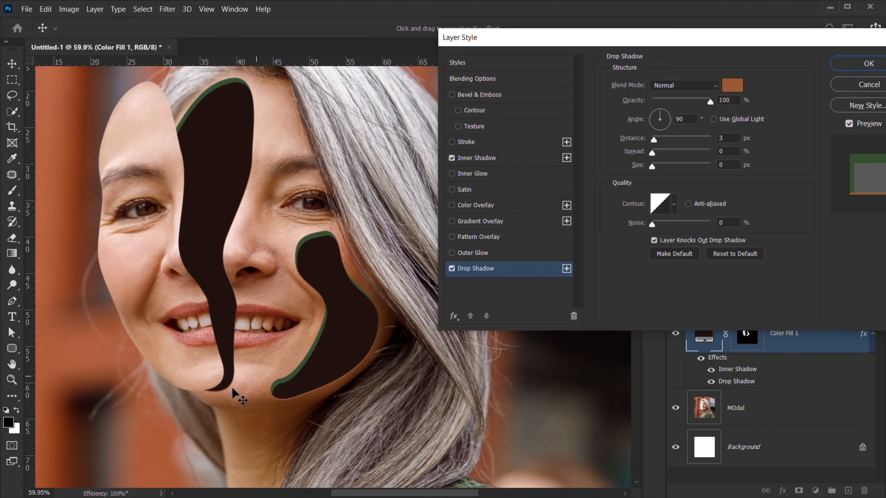
{"action": "left_click_drag", "start_coordinate": [232, 389], "coordinate": [233, 390]}
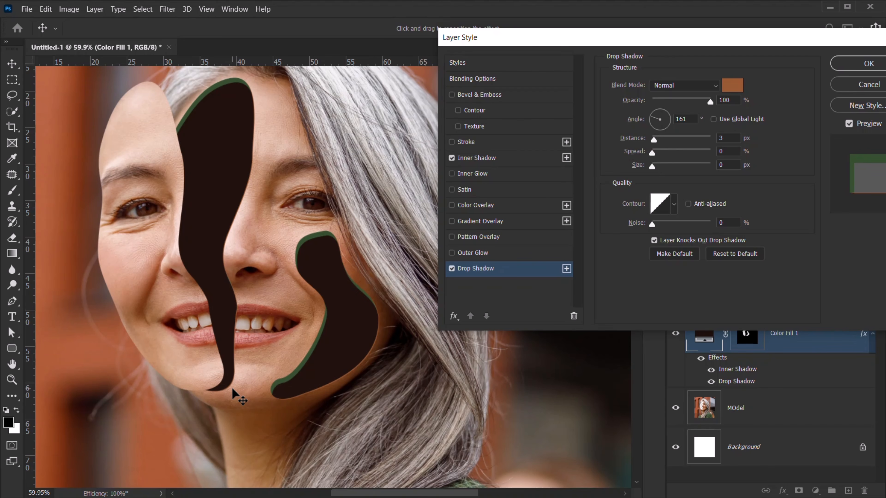
{"action": "left_click", "coordinate": [697, 86]}
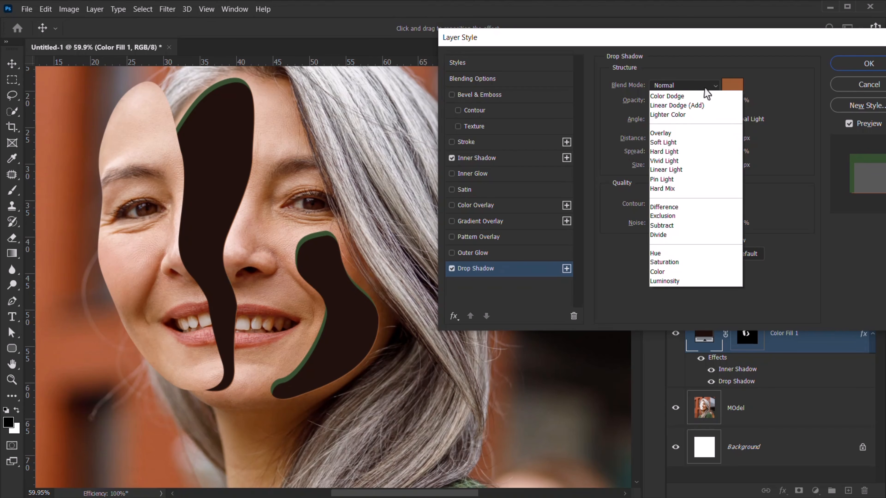
{"action": "left_click", "coordinate": [672, 207]}
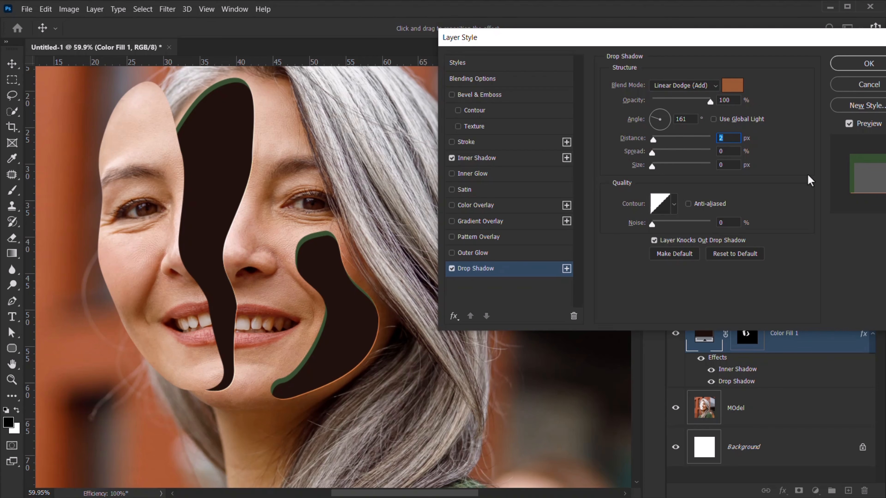
{"action": "left_click", "coordinate": [868, 63]}
- Zoom in on the cut-out edges and re-angle the drop shadow to 116° at 2 px
{"action": "left_click_drag", "start_coordinate": [320, 333], "coordinate": [403, 333]}
{"action": "left_click_drag", "start_coordinate": [330, 388], "coordinate": [493, 279]}
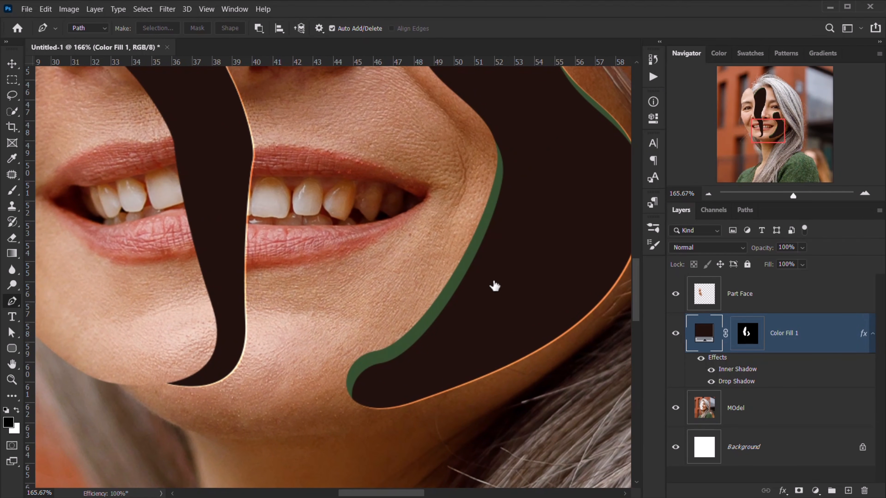
{"action": "double_click", "coordinate": [731, 387]}
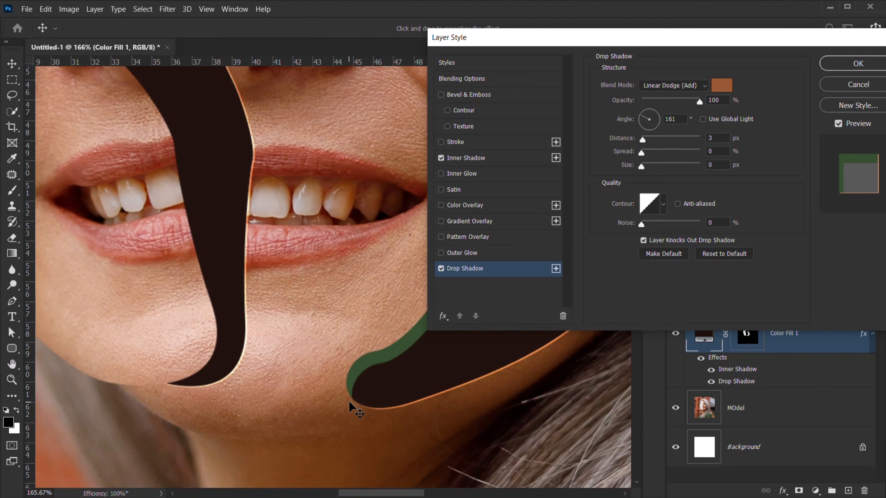
{"action": "mouse_move", "coordinate": [349, 402]}
{"action": "left_mouse_down"}
{"action": "mouse_move", "coordinate": [344, 397]}
{"action": "mouse_move", "coordinate": [348, 404]}
{"action": "left_mouse_up"}
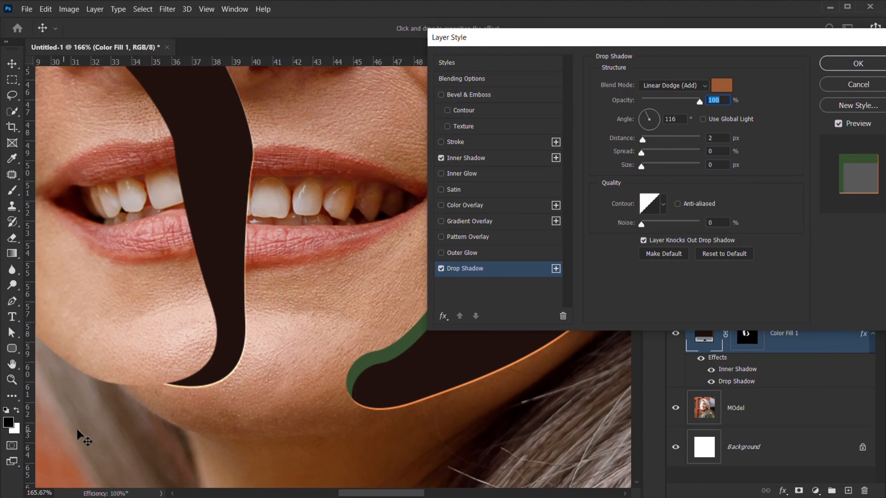
{"action": "left_click_drag", "start_coordinate": [781, 42], "coordinate": [488, 288]}
{"action": "left_click", "coordinate": [580, 313]}
- Zoom and pan around the face to inspect the mouth and teeth edges
{"action": "scroll", "coordinate": [326, 332], "scroll_direction": "down", "scroll_amount": 5}
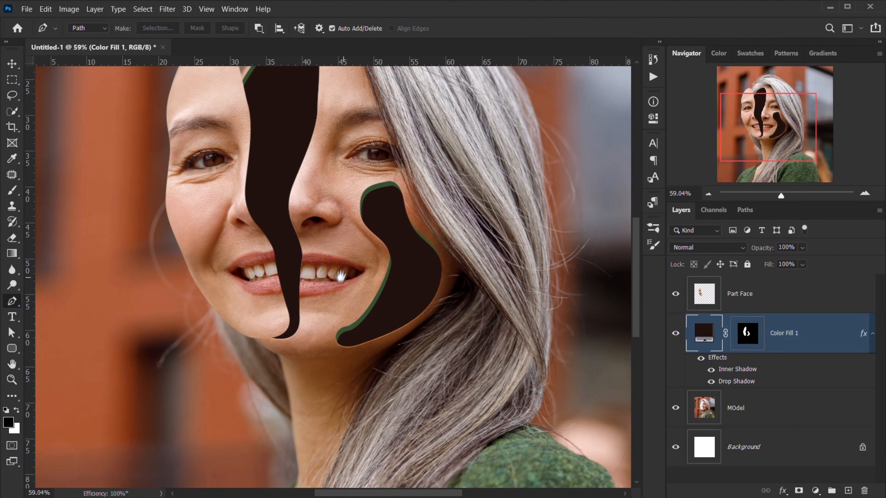
{"action": "left_click_drag", "start_coordinate": [341, 276], "coordinate": [379, 332]}
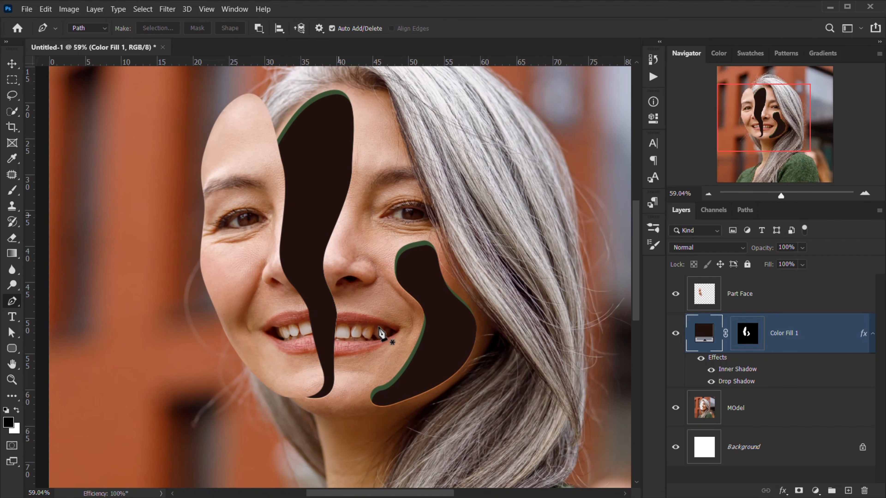
{"action": "scroll", "coordinate": [394, 334], "scroll_direction": "up", "scroll_amount": 4}
{"action": "left_click_drag", "start_coordinate": [355, 216], "coordinate": [312, 128]}
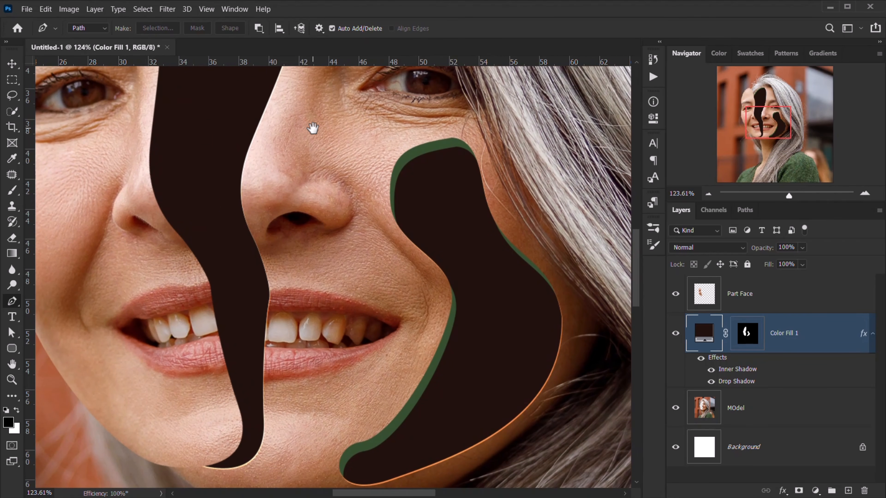
{"action": "scroll", "coordinate": [316, 326], "scroll_direction": "down", "scroll_amount": 3}
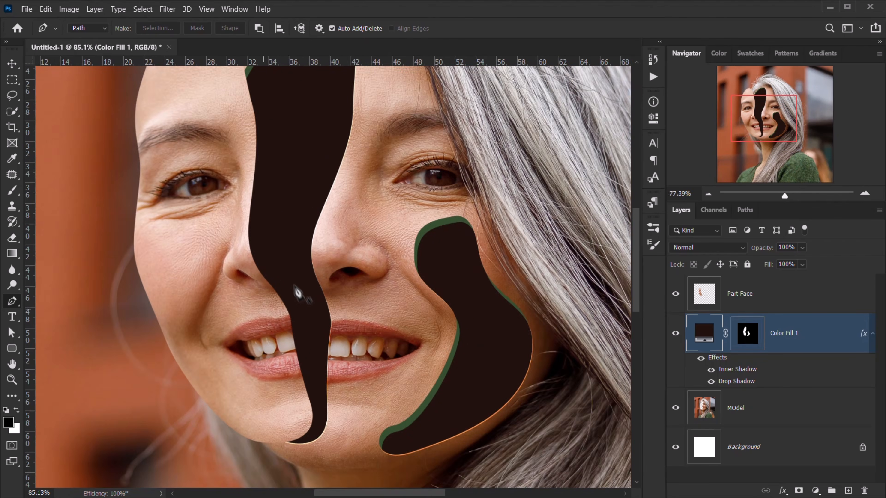
{"action": "scroll", "coordinate": [297, 293], "scroll_direction": "down", "scroll_amount": 3}
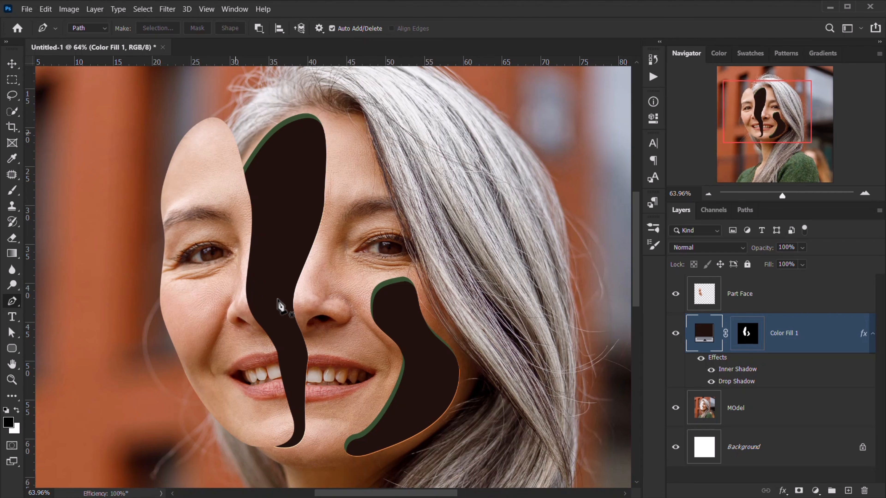
- Add a Normal-blend drop shadow to the Part Face layer
{"action": "left_click", "coordinate": [797, 295]}
{"action": "left_click", "coordinate": [783, 491]}
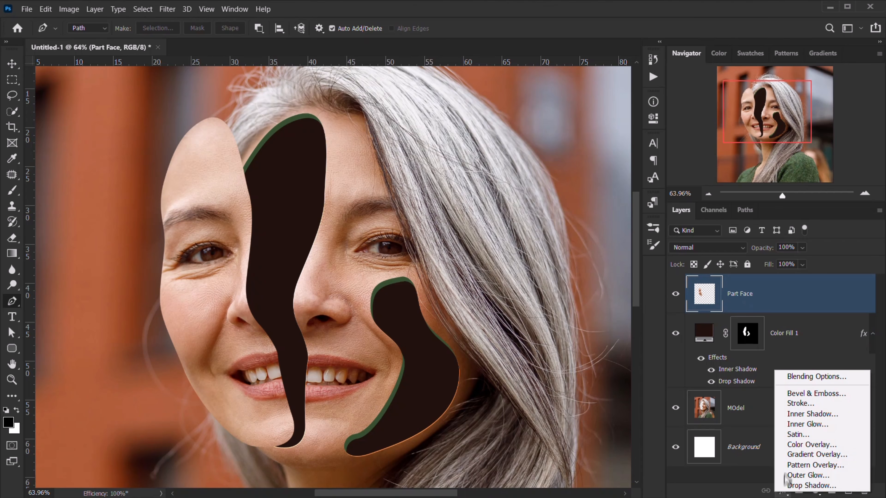
{"action": "left_click", "coordinate": [792, 378]}
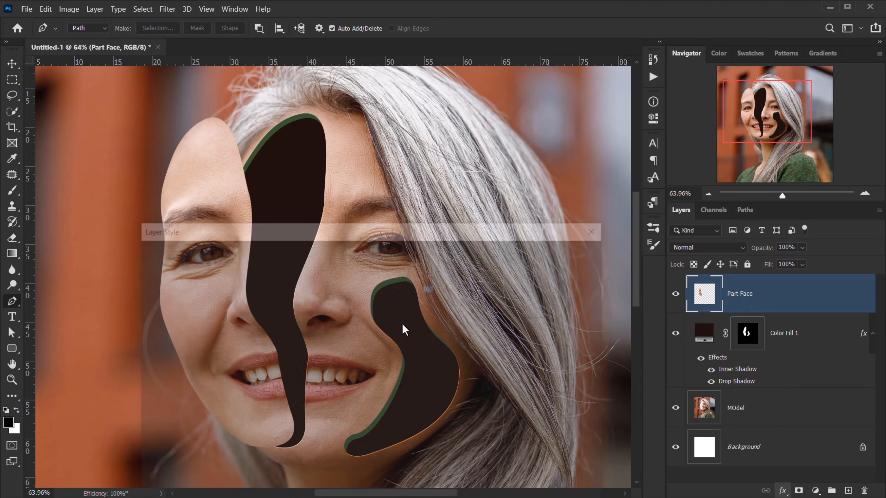
{"action": "left_click_drag", "start_coordinate": [353, 234], "coordinate": [746, 63]}
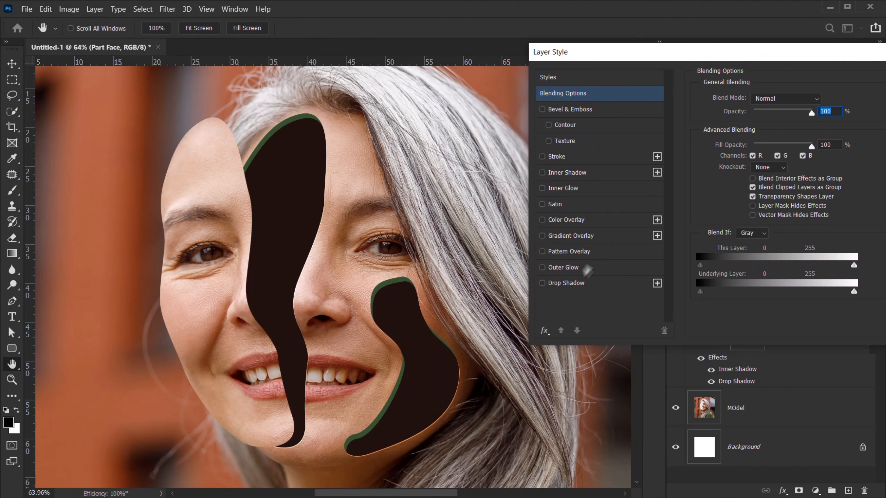
{"action": "left_click", "coordinate": [571, 283]}
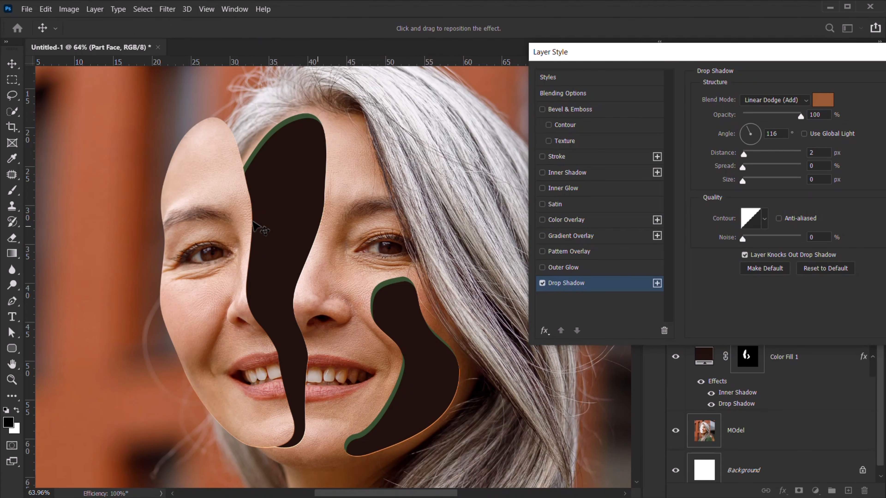
{"action": "left_click_drag", "start_coordinate": [259, 230], "coordinate": [264, 231]}
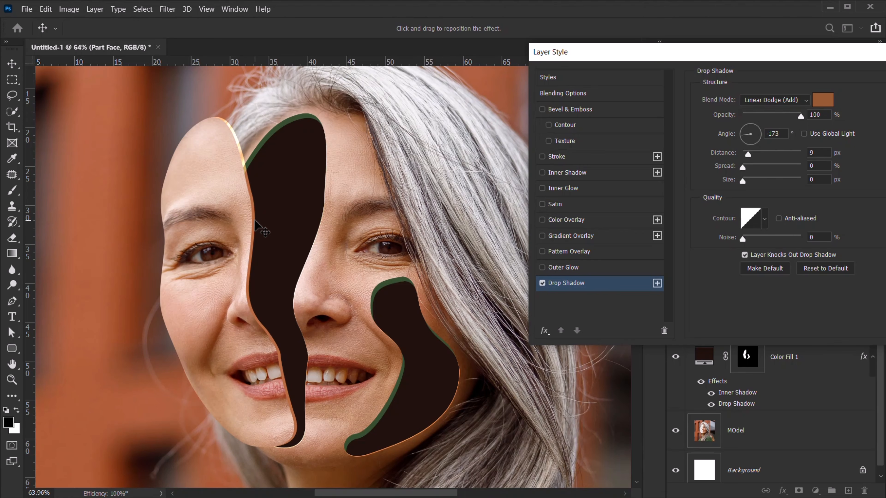
{"action": "left_click", "coordinate": [773, 100]}
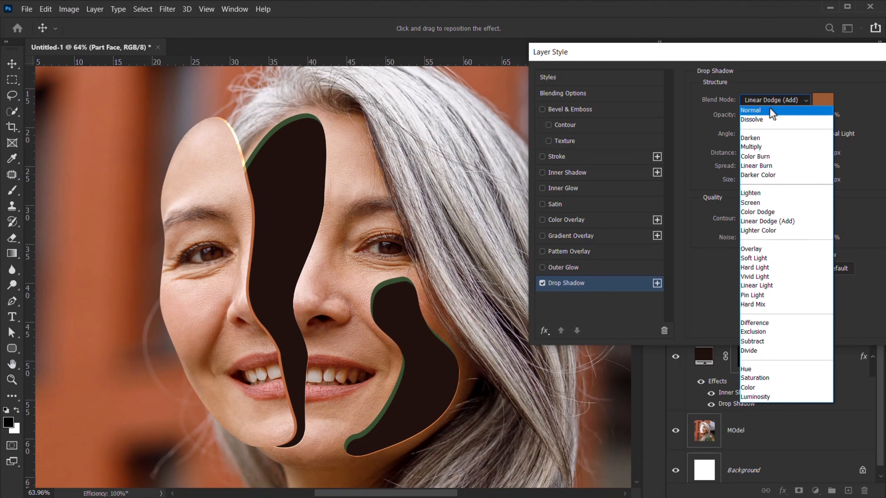
{"action": "left_click", "coordinate": [770, 110]}
{"action": "left_click_drag", "start_coordinate": [263, 272], "coordinate": [261, 272]}
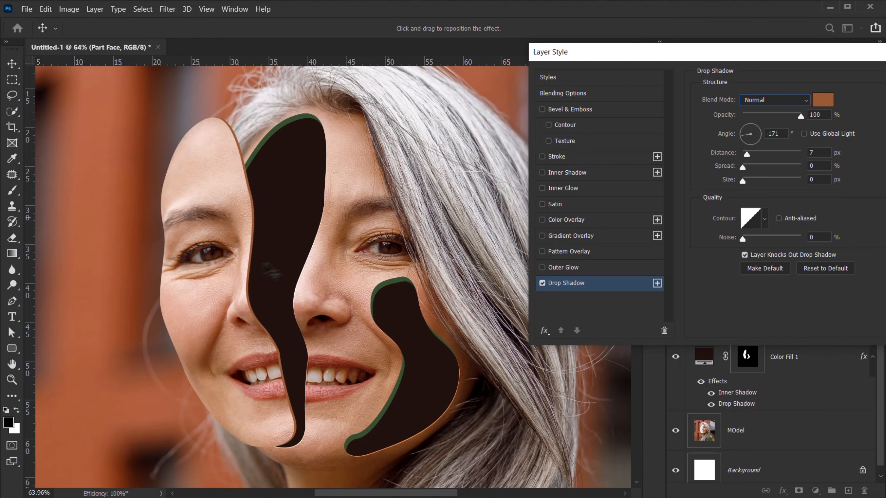
- Colour the Part Face shadow dark green (364f30) at 167° and 6 px, and apply it
{"action": "left_click", "coordinate": [828, 105]}
{"action": "left_click", "coordinate": [278, 126]}
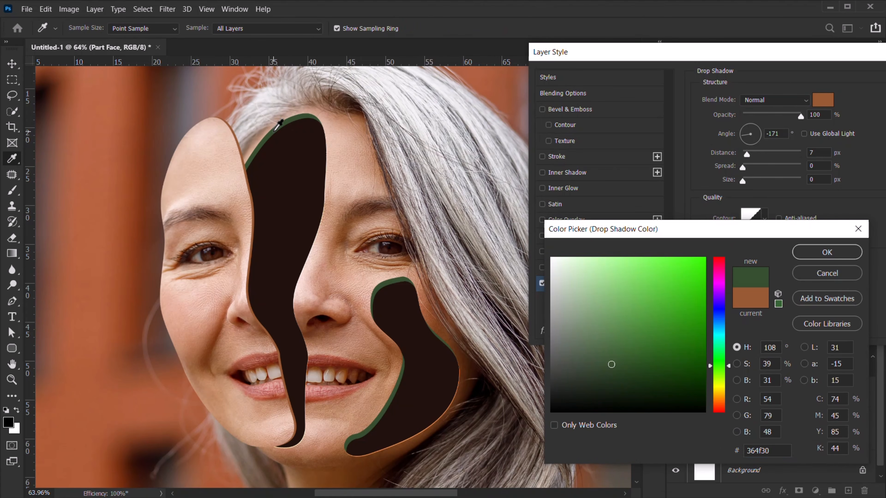
{"action": "left_click", "coordinate": [826, 252]}
{"action": "left_click_drag", "start_coordinate": [268, 222], "coordinate": [269, 226]}
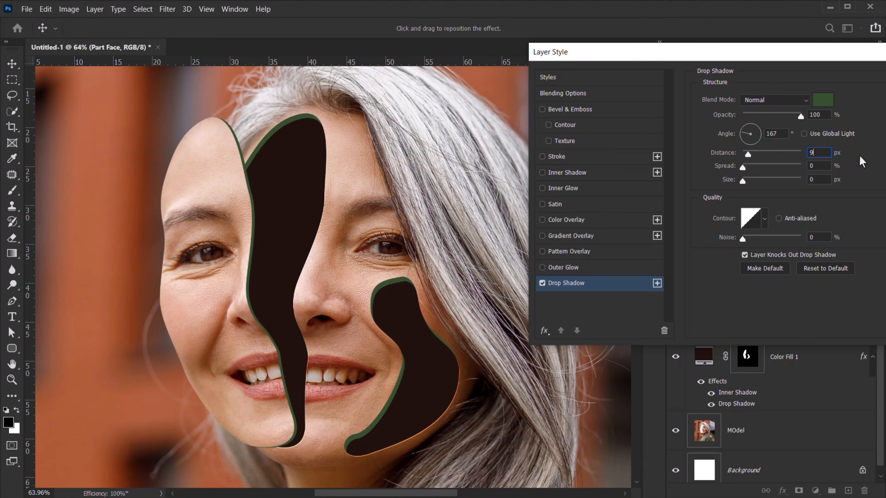
{"action": "key", "text": "Down"}
{"action": "key", "text": "Down"}
{"action": "key", "text": "Down"}
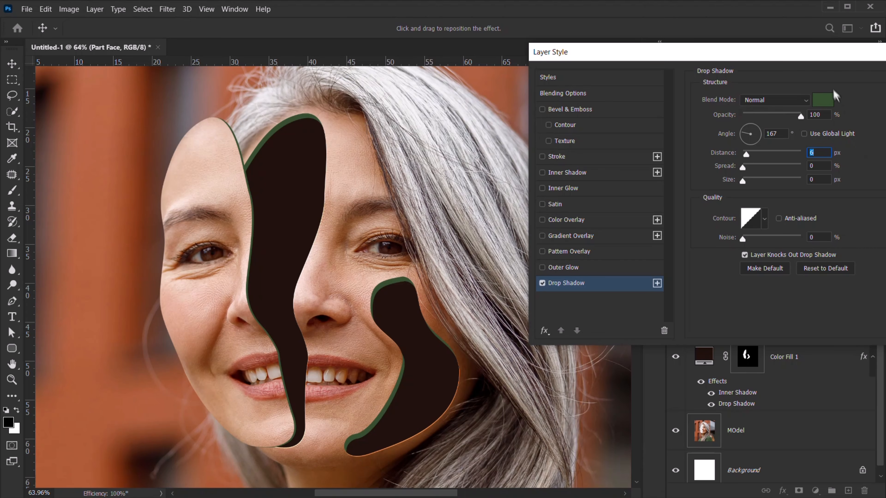
{"action": "left_click_drag", "start_coordinate": [821, 52], "coordinate": [452, 60]}
{"action": "left_click", "coordinate": [575, 90]}
- Fit the image on screen and delete the white Background layer
{"action": "key", "text": "p"}
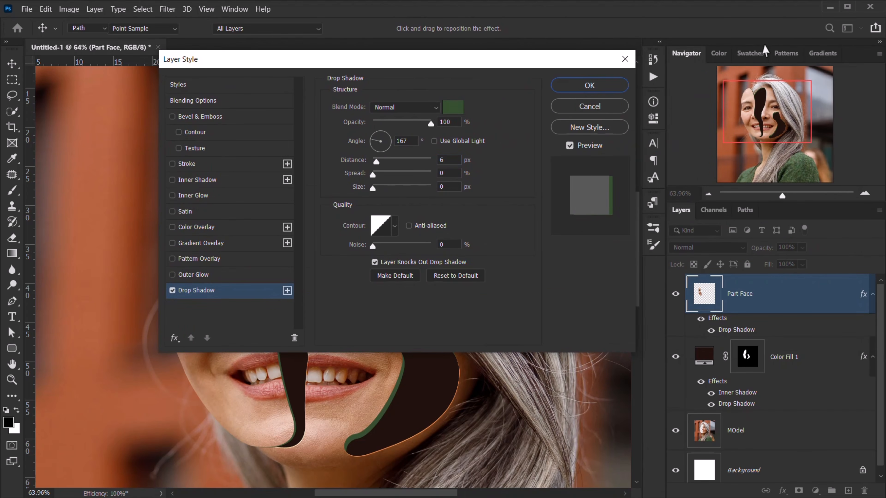
{"action": "key", "text": "ctrl+0"}
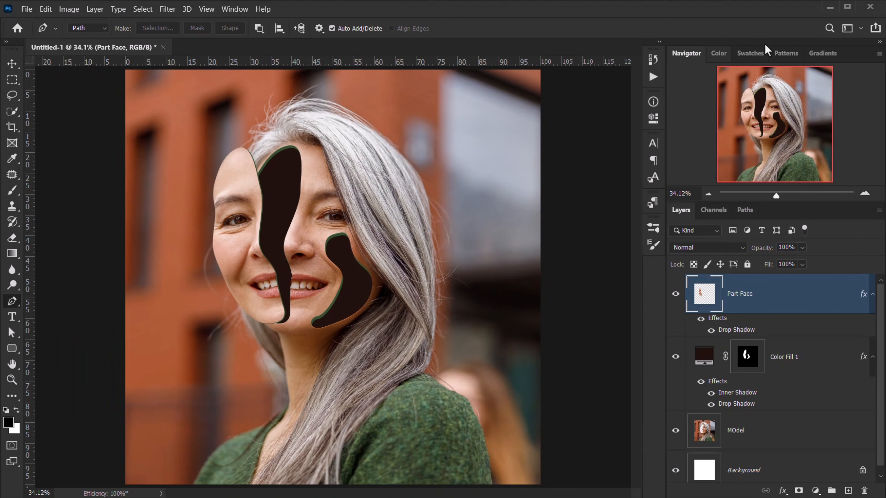
{"action": "left_click", "coordinate": [872, 293]}
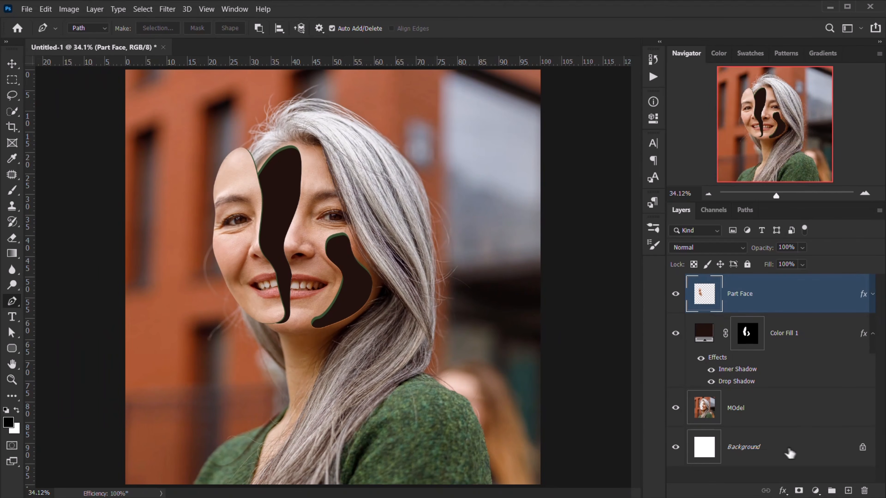
{"action": "left_click_drag", "start_coordinate": [789, 453], "coordinate": [864, 490]}
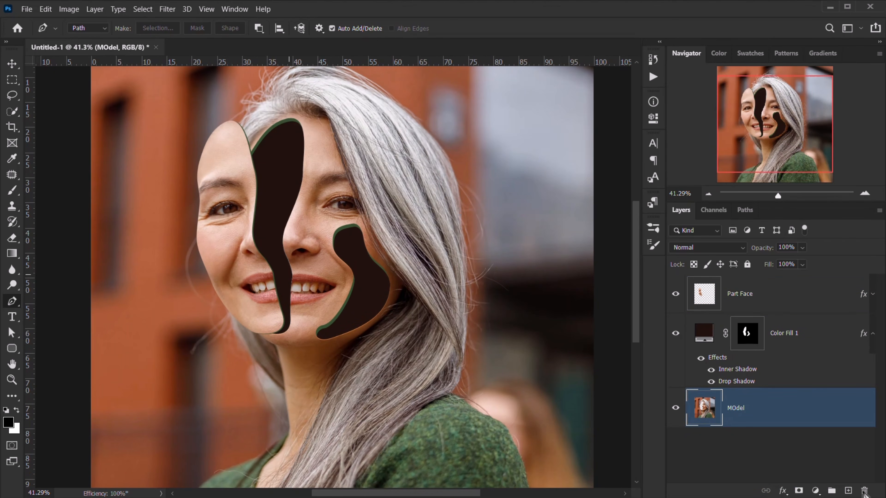
- Drag Flowers.png from File Explorer onto the portrait canvas
{"action": "key", "text": "alt+Tab"}
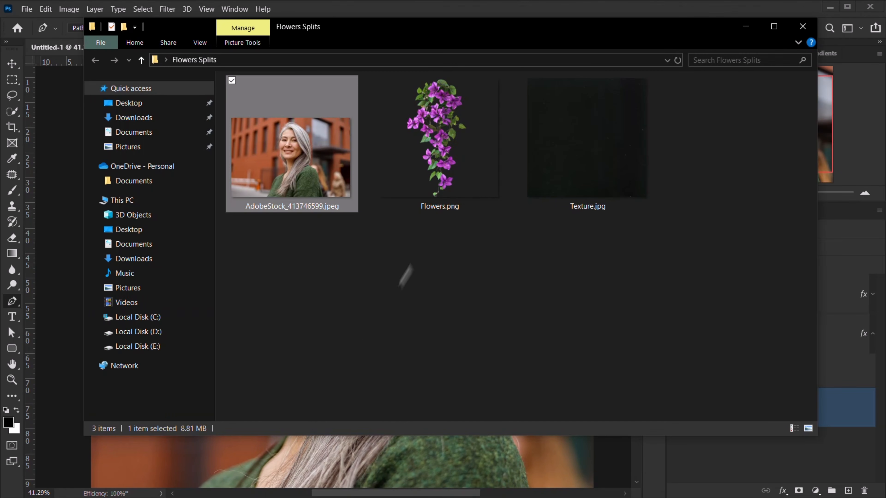
{"action": "left_click", "coordinate": [464, 179]}
{"action": "left_click_drag", "start_coordinate": [473, 160], "coordinate": [366, 354]}
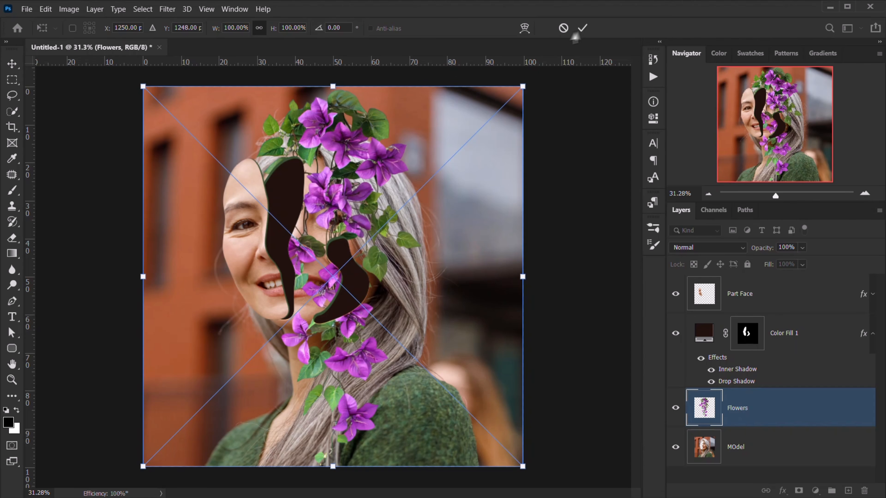
- Stack Flowers above Color Fill 1 and flip it upside down at about 75% scale
{"action": "key", "text": "Return"}
{"action": "left_click_drag", "start_coordinate": [736, 407], "coordinate": [727, 326]}
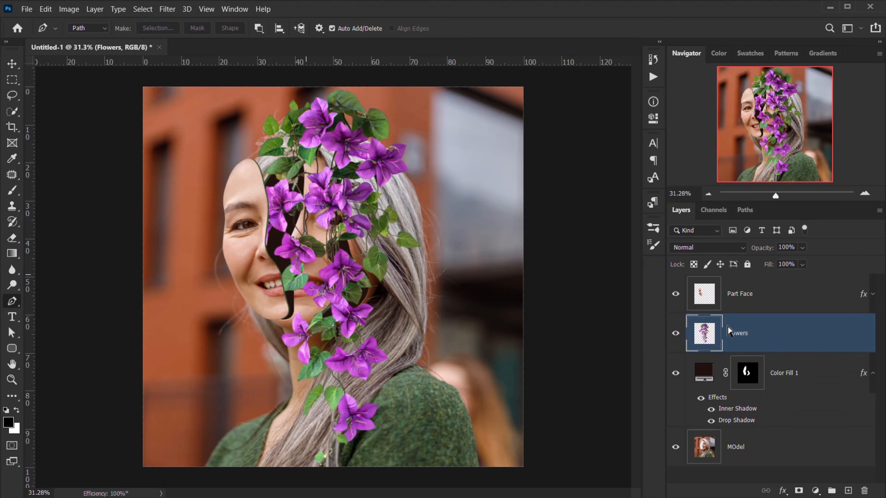
{"action": "key", "text": "ctrl+t"}
{"action": "left_click_drag", "start_coordinate": [479, 122], "coordinate": [195, 433]}
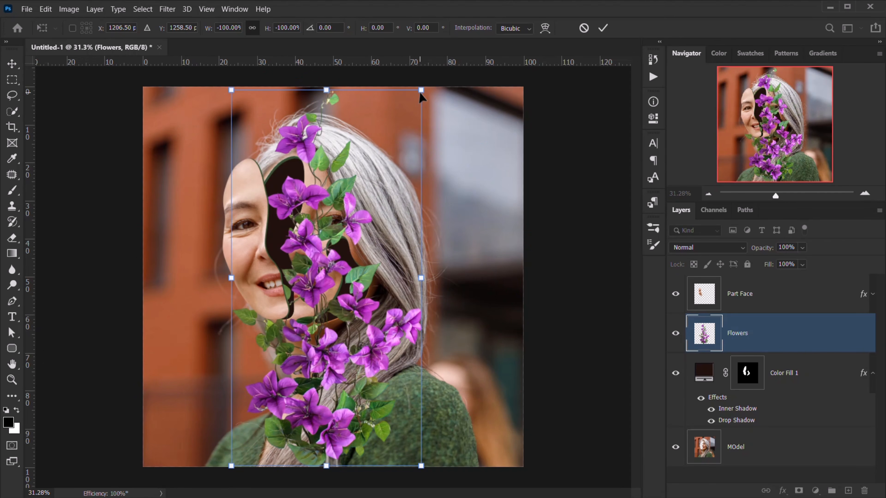
{"action": "left_click_drag", "start_coordinate": [421, 91], "coordinate": [321, 155]}
{"action": "left_click_drag", "start_coordinate": [305, 399], "coordinate": [285, 306]}
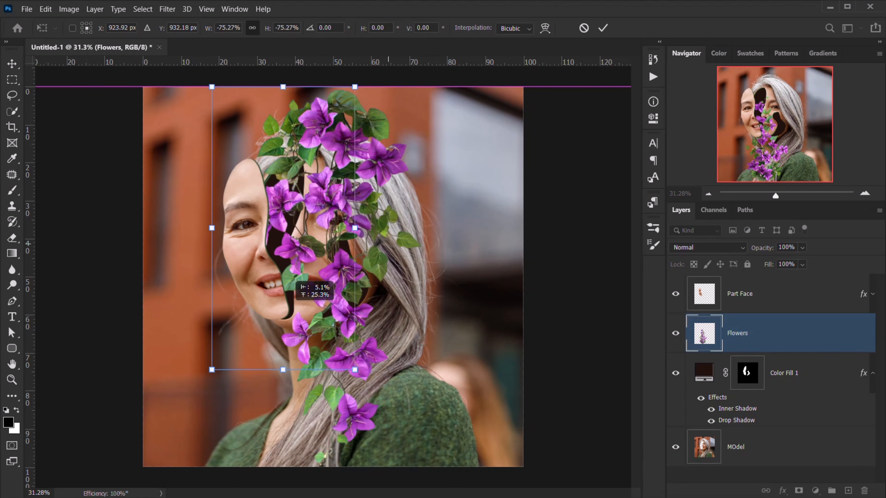
- Adjust the flowers' rotation between roughly 168° and 178° and their position over the face gaps
{"action": "left_click_drag", "start_coordinate": [396, 214], "coordinate": [394, 243]}
{"action": "left_click_drag", "start_coordinate": [274, 243], "coordinate": [271, 249]}
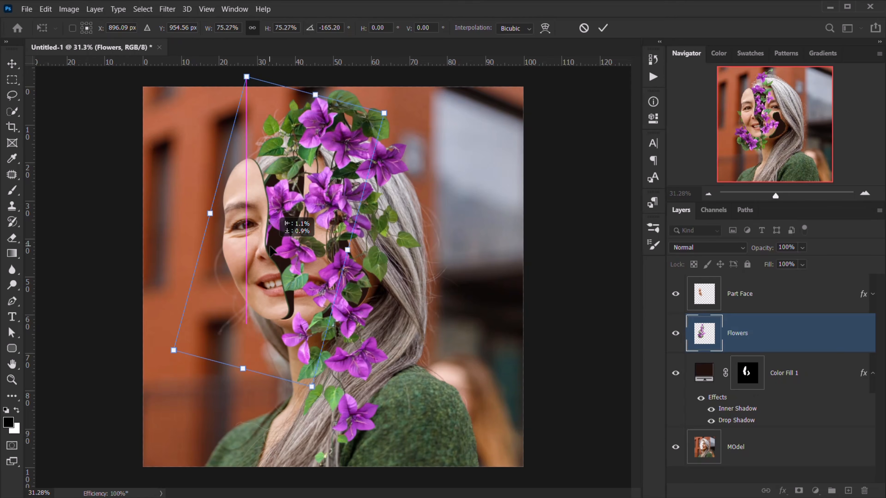
{"action": "left_click_drag", "start_coordinate": [408, 372], "coordinate": [432, 342]}
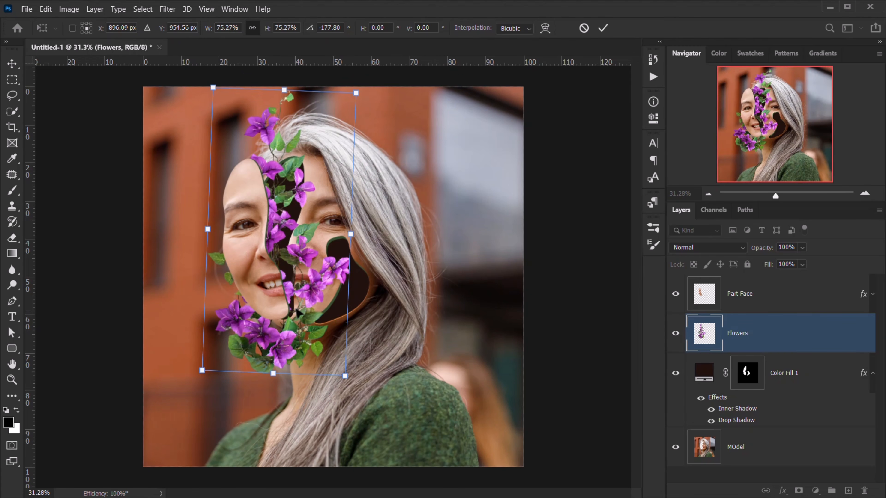
{"action": "left_click_drag", "start_coordinate": [297, 312], "coordinate": [304, 328]}
{"action": "left_click_drag", "start_coordinate": [400, 249], "coordinate": [399, 222]}
{"action": "left_click_drag", "start_coordinate": [324, 349], "coordinate": [317, 334]}
{"action": "left_click_drag", "start_coordinate": [430, 267], "coordinate": [423, 285]}
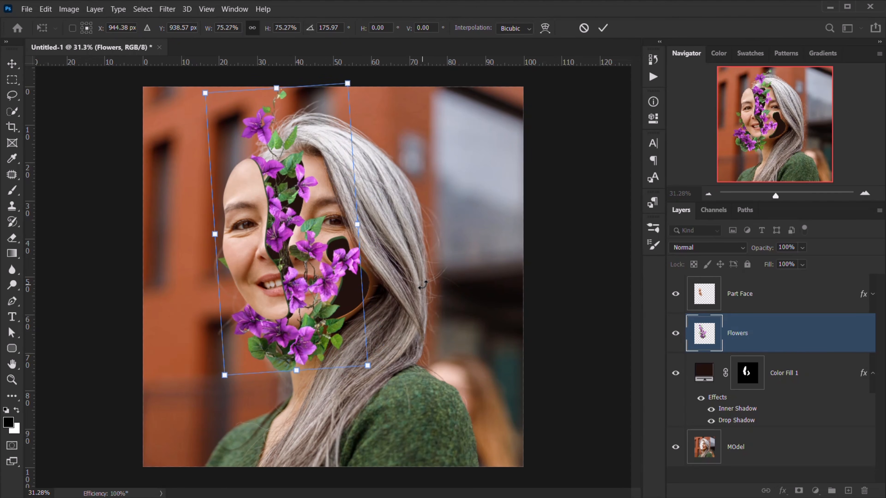
- Finalize the flowers at about 83% scale and 179° rotation and commit the transform
{"action": "left_click_drag", "start_coordinate": [202, 95], "coordinate": [202, 92]}
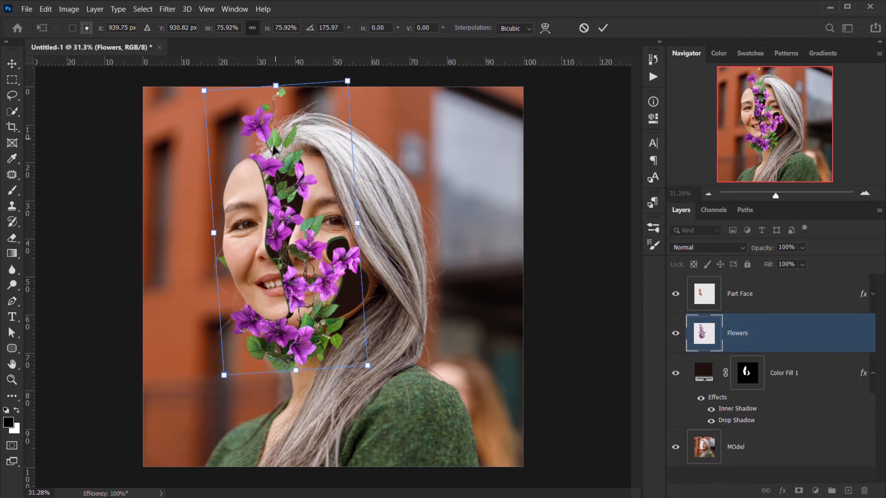
{"action": "left_click_drag", "start_coordinate": [274, 146], "coordinate": [273, 153]}
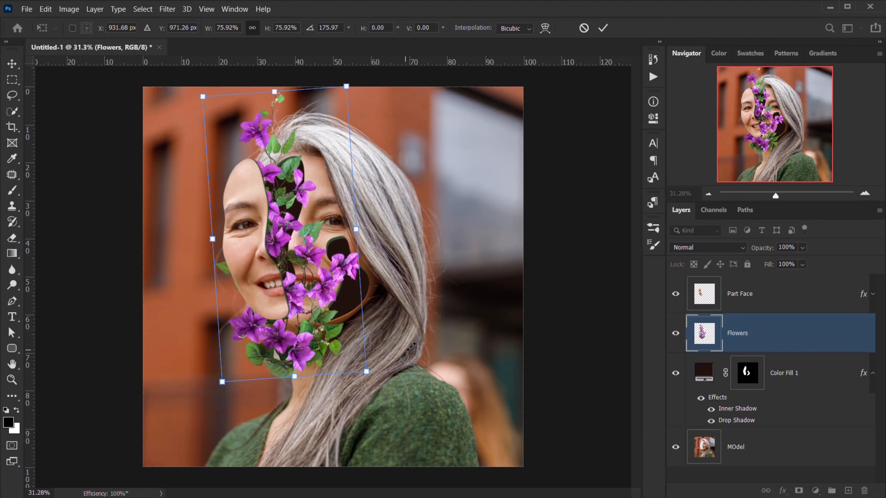
{"action": "left_click_drag", "start_coordinate": [411, 346], "coordinate": [412, 346]}
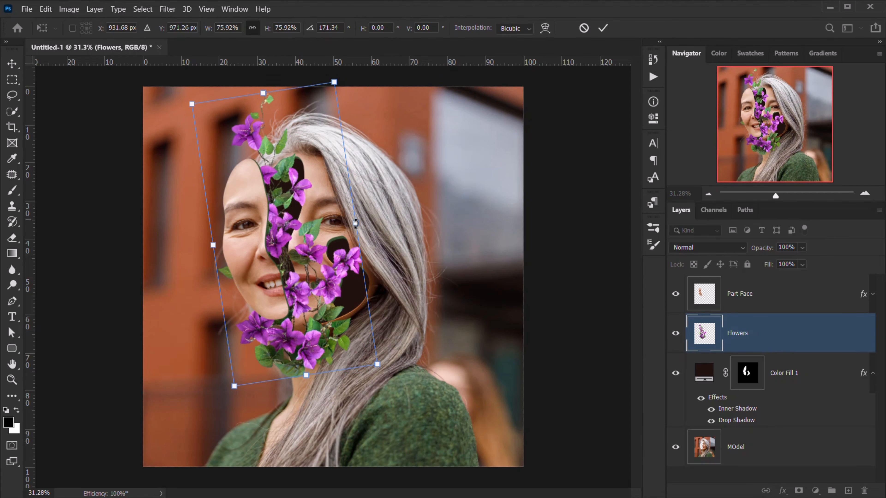
{"action": "mouse_move", "coordinate": [356, 223]}
{"action": "left_mouse_down"}
{"action": "mouse_move", "coordinate": [370, 205]}
{"action": "mouse_move", "coordinate": [372, 227]}
{"action": "left_mouse_up"}
{"action": "left_click_drag", "start_coordinate": [457, 242], "coordinate": [451, 263]}
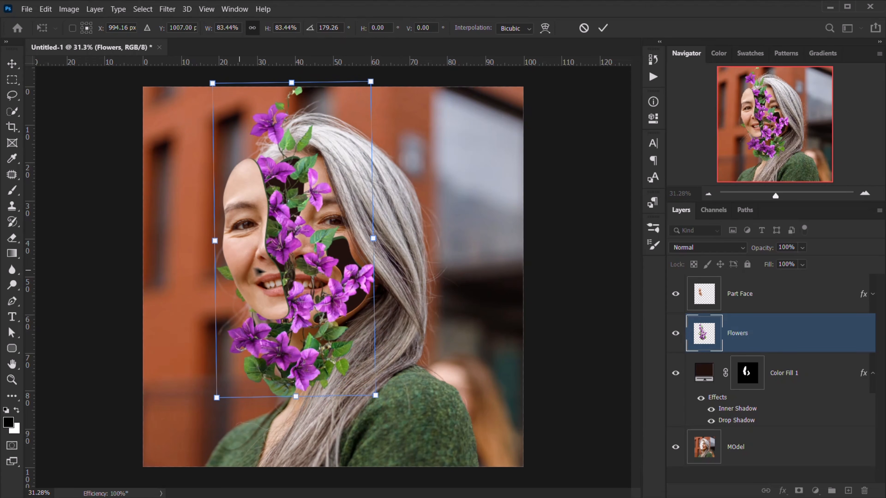
{"action": "left_click_drag", "start_coordinate": [243, 266], "coordinate": [241, 270]}
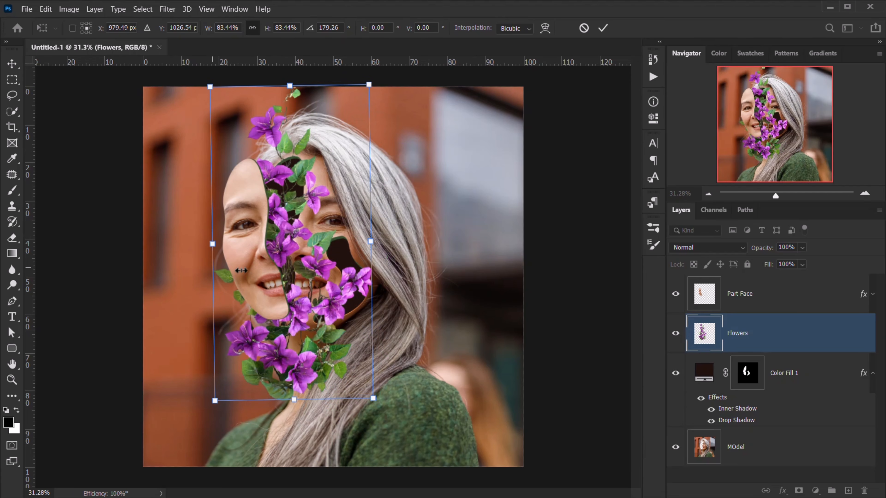
{"action": "left_click", "coordinate": [603, 28]}
{"action": "scroll", "coordinate": [310, 232], "scroll_direction": "up", "scroll_amount": 5}
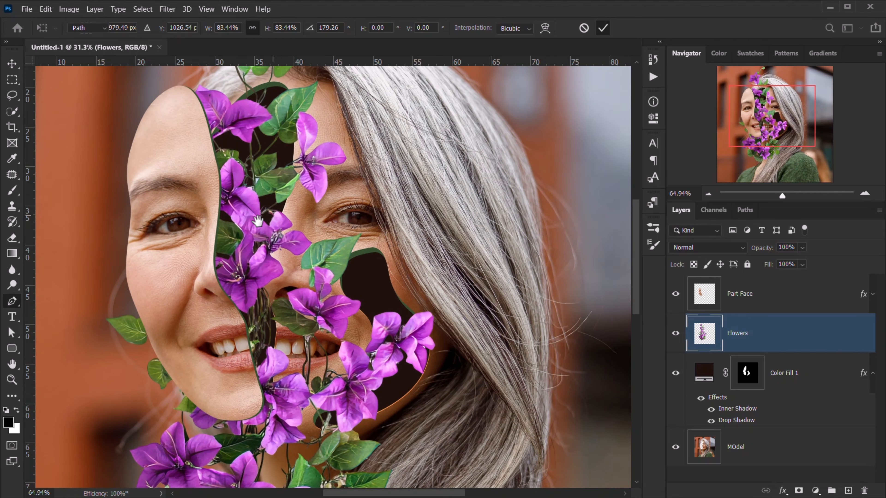
- Duplicate the Flowers layer and go back to the original Flowers layer
{"action": "key", "text": "p"}
{"action": "scroll", "coordinate": [307, 240], "scroll_direction": "down", "scroll_amount": 4}
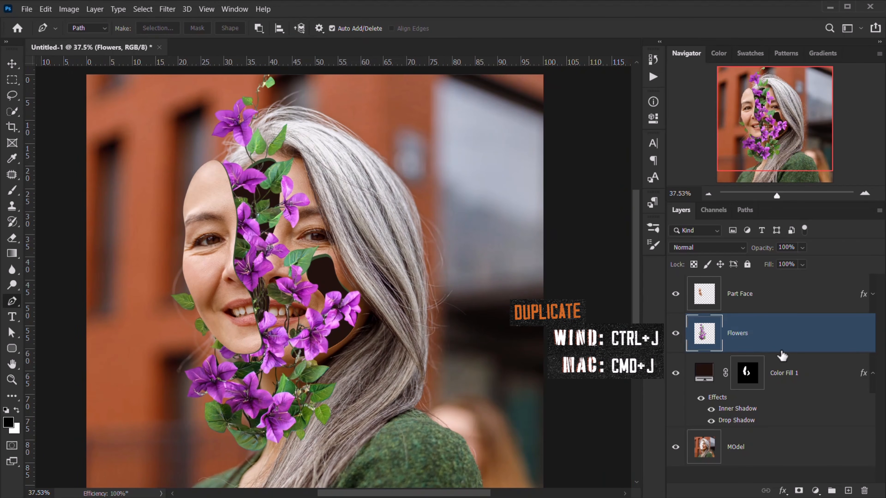
{"action": "key", "text": "ctrl+j"}
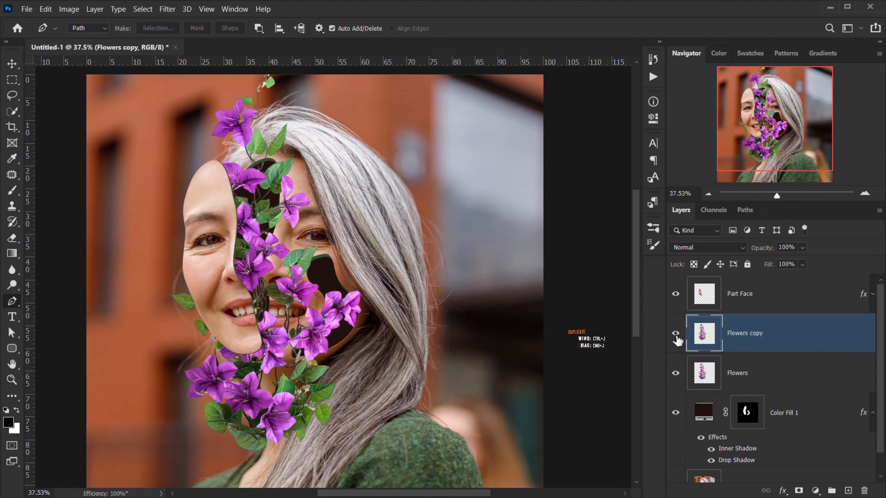
{"action": "left_click", "coordinate": [773, 375]}
{"action": "scroll", "coordinate": [773, 375], "scroll_direction": "down", "scroll_amount": 1}
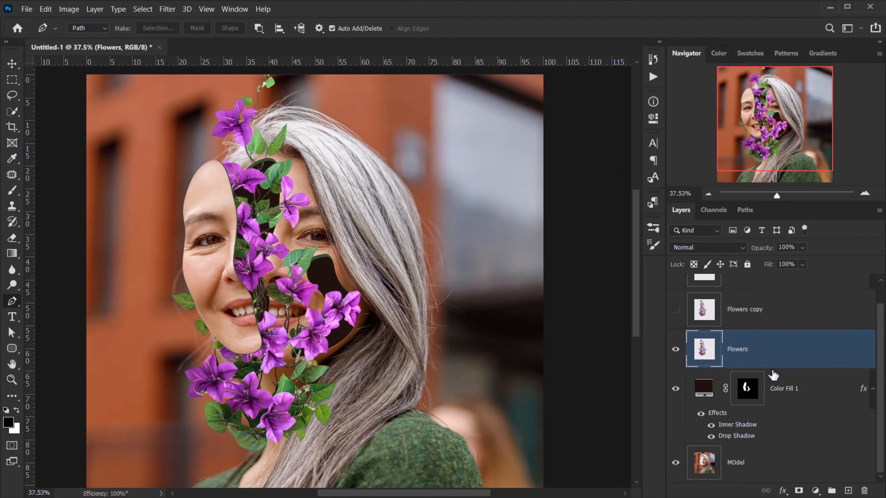
- Load the gap shapes as a selection, subtract Part Face, and mask Flowers to the cut-outs
{"action": "left_click", "coordinate": [746, 387], "text": "ctrl"}
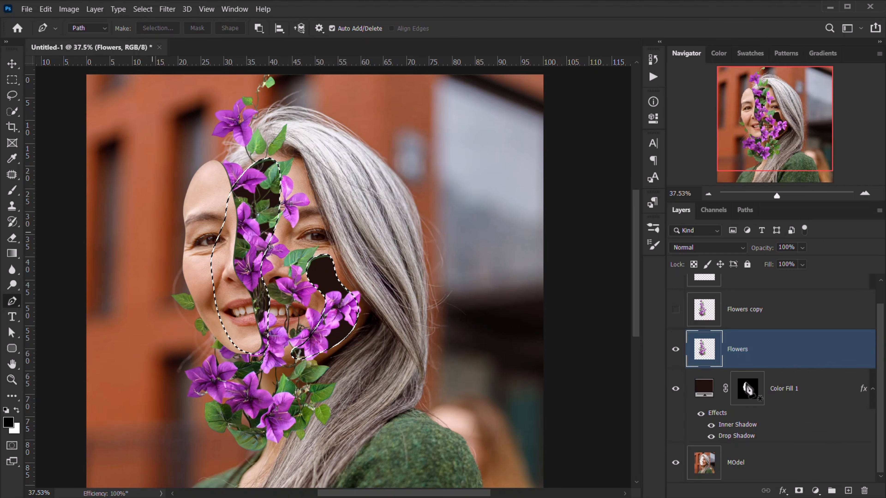
{"action": "scroll", "coordinate": [256, 274], "scroll_direction": "up", "scroll_amount": 3}
{"action": "left_click_drag", "start_coordinate": [352, 226], "coordinate": [341, 282]}
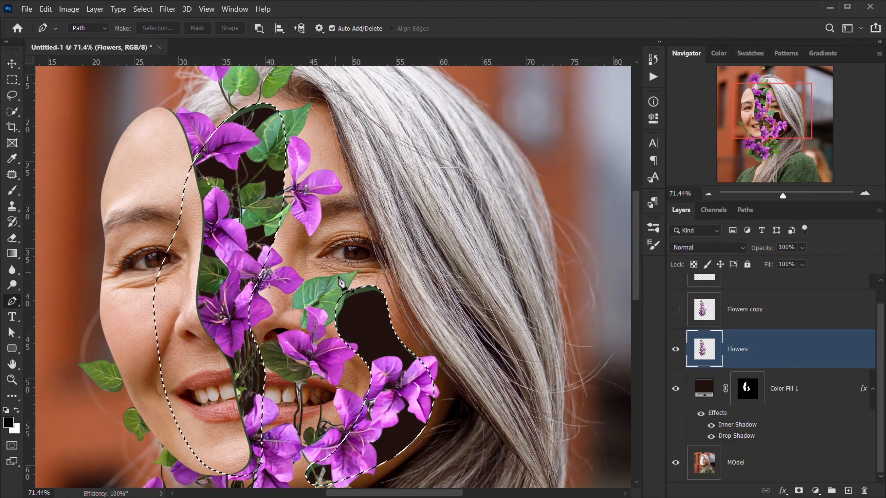
{"action": "scroll", "coordinate": [341, 282], "scroll_direction": "down", "scroll_amount": 2}
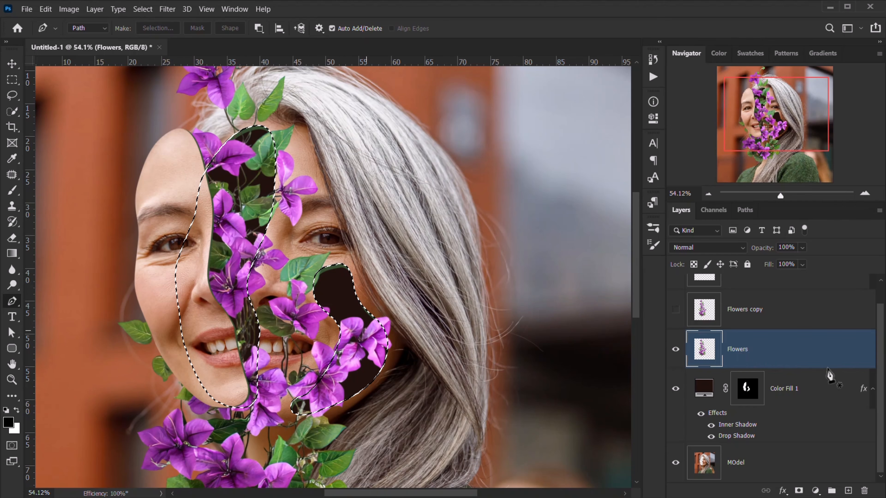
{"action": "scroll", "coordinate": [828, 370], "scroll_direction": "up", "scroll_amount": 1}
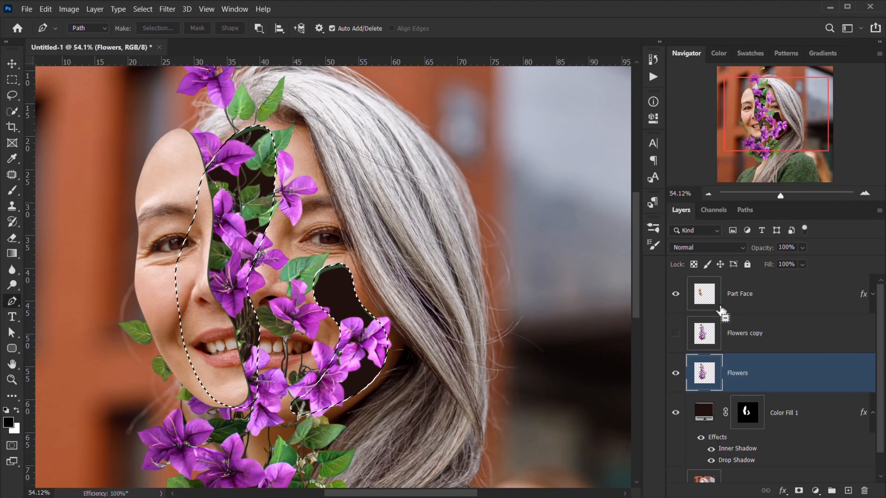
{"action": "left_click", "coordinate": [702, 299], "text": "ctrl+alt"}
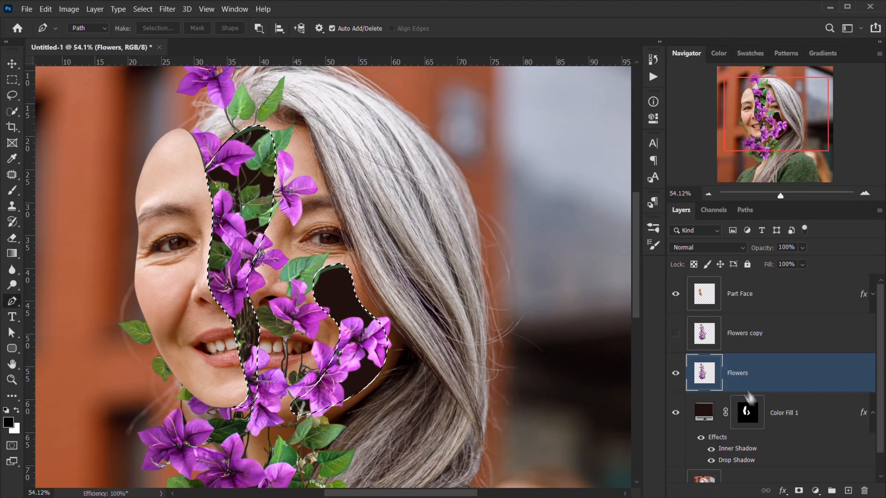
{"action": "left_click", "coordinate": [798, 490]}
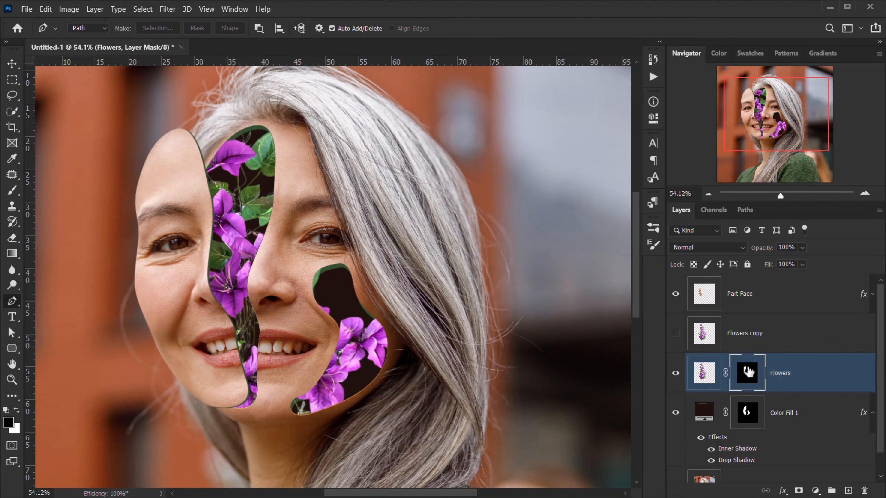
- Compare the masked flowers, fit the image, and set a 194 px brush for mask painting
{"action": "left_click", "coordinate": [674, 373]}
{"action": "left_click", "coordinate": [674, 373]}
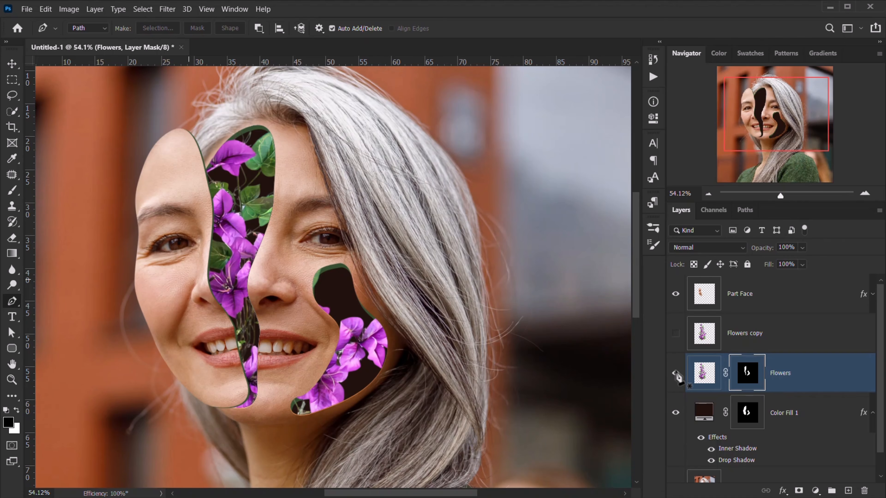
{"action": "key", "text": "ctrl+0"}
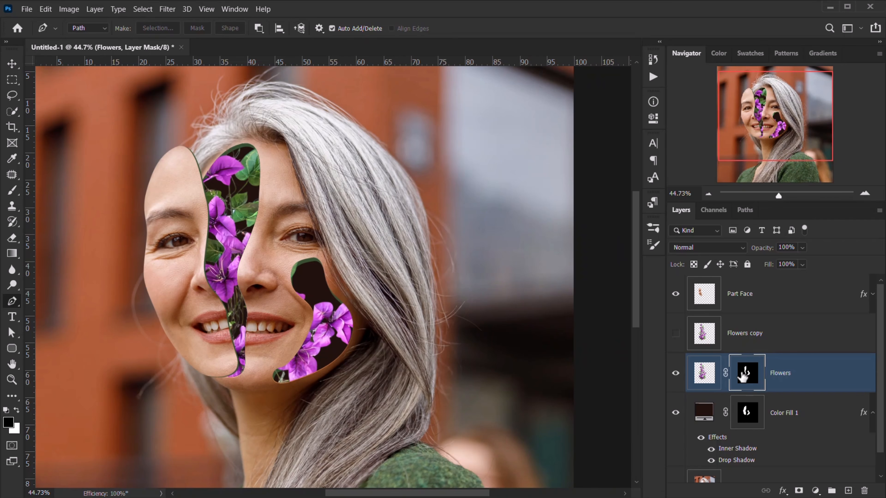
{"action": "key", "text": "b"}
{"action": "scroll", "coordinate": [225, 162], "scroll_direction": "up", "scroll_amount": 8}
{"action": "mouse_move", "coordinate": [224, 159]}
{"action": "left_mouse_down"}
{"action": "mouse_move", "coordinate": [232, 174]}
{"action": "mouse_move", "coordinate": [253, 154]}
{"action": "left_mouse_up"}
- Paint on the Flowers mask to reveal blooms and leaves rising above the forehead cut-out
{"action": "left_click", "coordinate": [253, 154]}
{"action": "key", "text": "ctrl+z"}
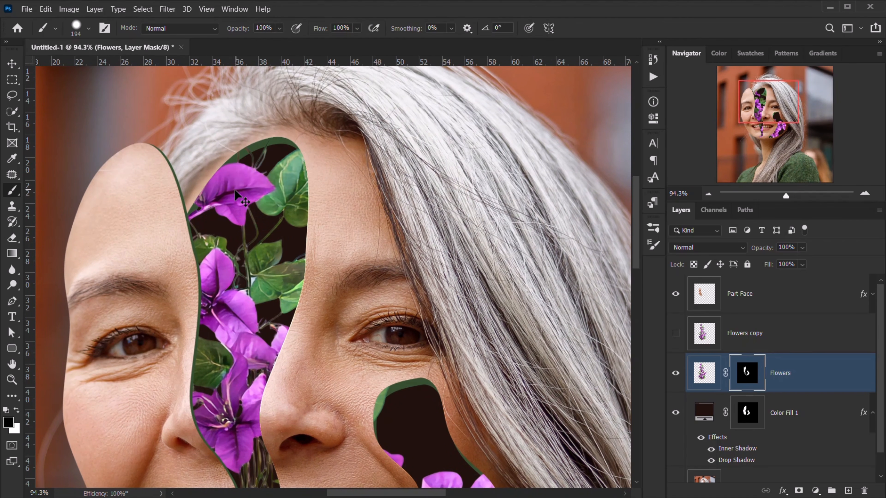
{"action": "mouse_move", "coordinate": [234, 190]}
{"action": "left_mouse_down"}
{"action": "mouse_move", "coordinate": [223, 150]}
{"action": "mouse_move", "coordinate": [237, 98]}
{"action": "mouse_move", "coordinate": [296, 115]}
{"action": "mouse_move", "coordinate": [280, 177]}
{"action": "mouse_move", "coordinate": [307, 195]}
{"action": "mouse_move", "coordinate": [302, 211]}
{"action": "mouse_move", "coordinate": [370, 320]}
{"action": "mouse_move", "coordinate": [329, 305]}
{"action": "mouse_move", "coordinate": [351, 374]}
{"action": "mouse_move", "coordinate": [324, 58]}
{"action": "mouse_move", "coordinate": [319, 65]}
{"action": "left_mouse_up"}
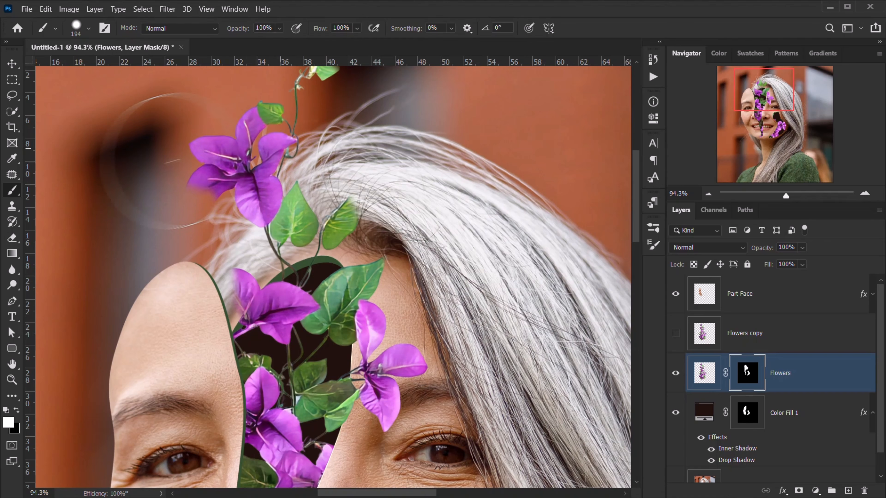
{"action": "left_click_drag", "start_coordinate": [280, 148], "coordinate": [251, 190]}
{"action": "left_click_drag", "start_coordinate": [308, 150], "coordinate": [289, 241]}
{"action": "left_click_drag", "start_coordinate": [336, 125], "coordinate": [240, 174]}
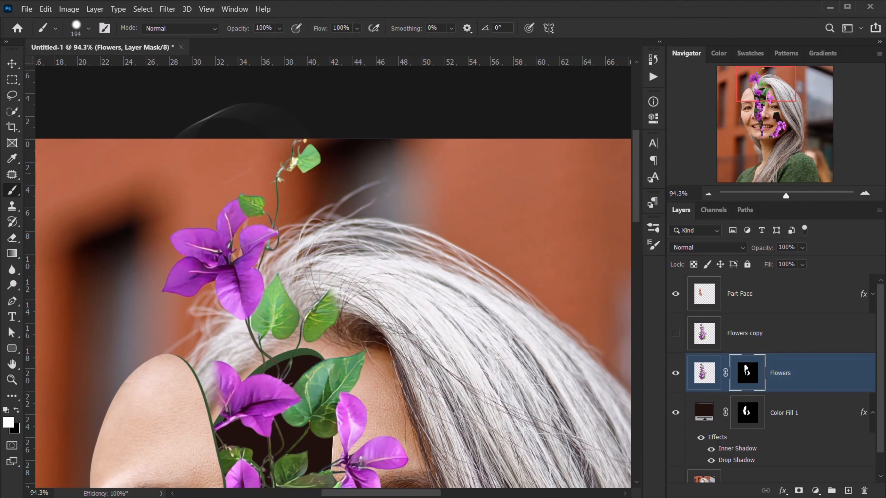
- Pan and zoom back down to the face around the eye and nose
{"action": "left_click_drag", "start_coordinate": [339, 293], "coordinate": [324, 34]}
{"action": "scroll", "coordinate": [238, 279], "scroll_direction": "down", "scroll_amount": 8}
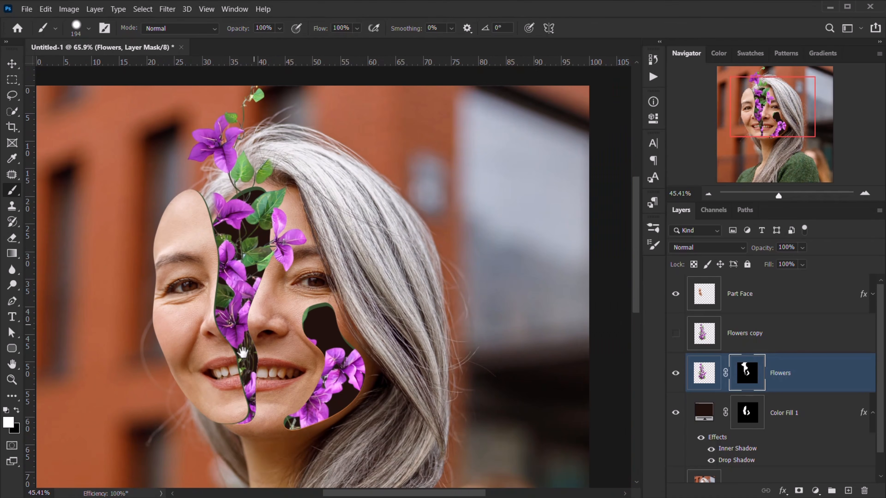
{"action": "left_click_drag", "start_coordinate": [242, 354], "coordinate": [241, 291]}
{"action": "scroll", "coordinate": [239, 296], "scroll_direction": "up", "scroll_amount": 2}
{"action": "scroll", "coordinate": [179, 200], "scroll_direction": "up", "scroll_amount": 5}
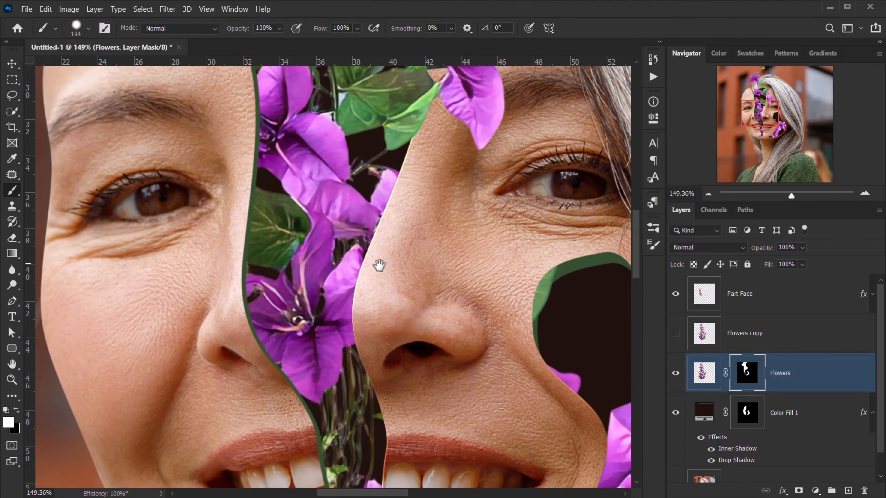
{"action": "left_click_drag", "start_coordinate": [380, 266], "coordinate": [380, 271]}
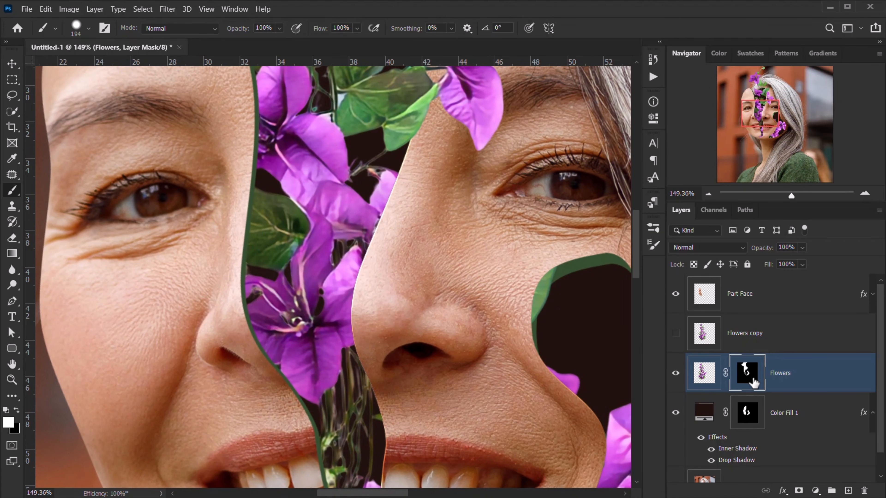
- Toggle the Flowers mask off and on several times to compare the result
{"action": "left_click", "coordinate": [753, 383], "text": "shift"}
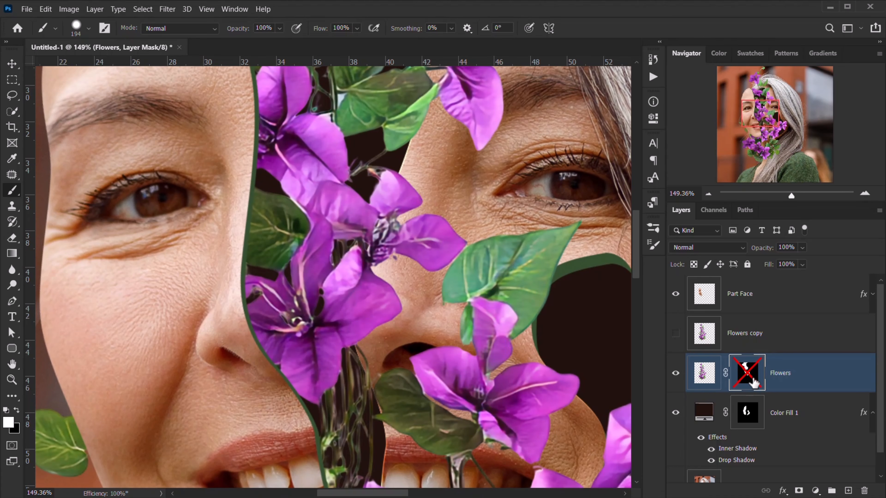
{"action": "left_click", "coordinate": [753, 382], "text": "shift"}
{"action": "left_click", "coordinate": [753, 382], "text": "shift"}
{"action": "left_click", "coordinate": [754, 380], "text": "shift"}
{"action": "left_click", "coordinate": [754, 379], "text": "shift"}
{"action": "left_click", "coordinate": [754, 378], "text": "shift"}
- Shrink the brush from 87 px to 45 px and recentre the view on the face
{"action": "mouse_move", "coordinate": [367, 214]}
{"action": "left_mouse_down"}
{"action": "mouse_move", "coordinate": [320, 221]}
{"action": "mouse_move", "coordinate": [400, 198]}
{"action": "mouse_move", "coordinate": [405, 218]}
{"action": "mouse_move", "coordinate": [395, 223]}
{"action": "mouse_move", "coordinate": [425, 219]}
{"action": "mouse_move", "coordinate": [436, 246]}
{"action": "mouse_move", "coordinate": [424, 267]}
{"action": "mouse_move", "coordinate": [373, 284]}
{"action": "mouse_move", "coordinate": [357, 321]}
{"action": "mouse_move", "coordinate": [380, 308]}
{"action": "left_mouse_up"}
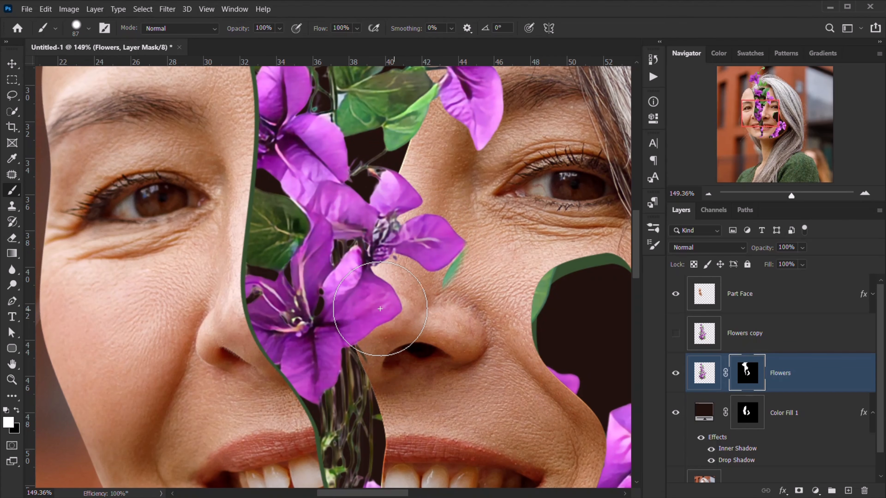
{"action": "left_click_drag", "start_coordinate": [481, 260], "coordinate": [467, 277]}
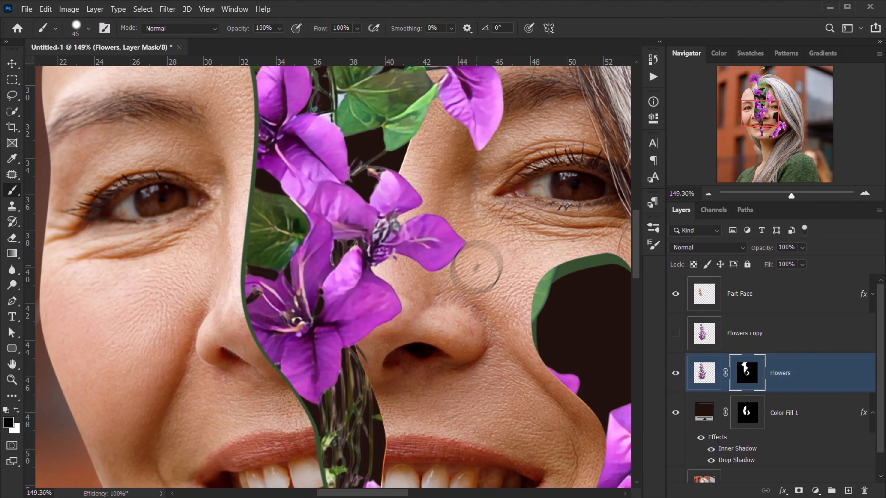
{"action": "scroll", "coordinate": [461, 298], "scroll_direction": "down", "scroll_amount": 4}
{"action": "left_click_drag", "start_coordinate": [466, 338], "coordinate": [403, 350]}
{"action": "left_click_drag", "start_coordinate": [237, 261], "coordinate": [274, 292]}
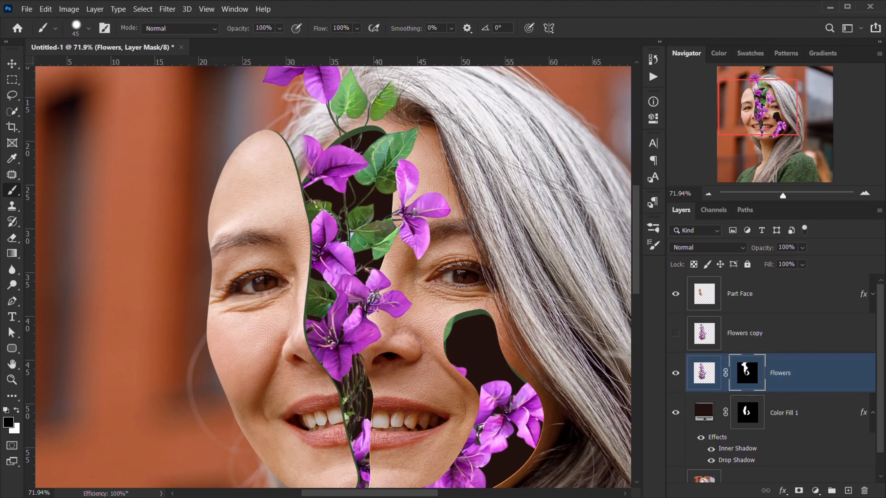
- Recheck the Flowers mask, then make the brush fully soft with 0% hardness
{"action": "left_click", "coordinate": [742, 375], "text": "shift"}
{"action": "left_click", "coordinate": [743, 375], "text": "shift"}
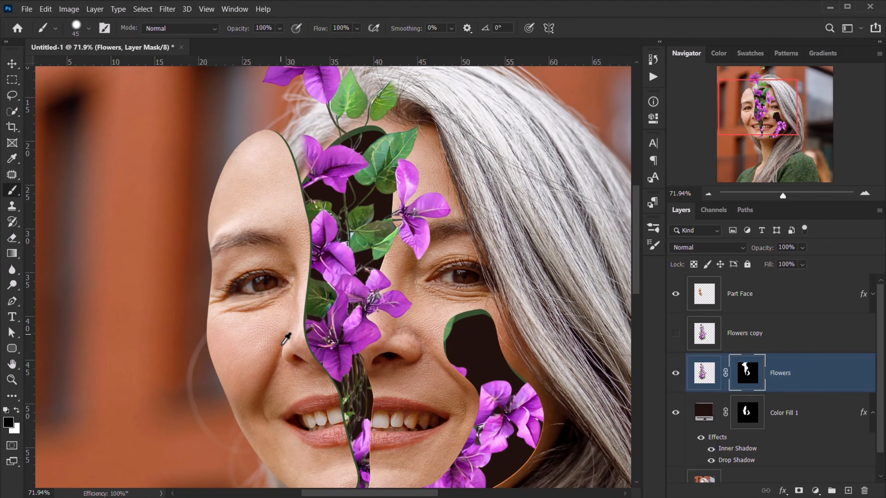
{"action": "scroll", "coordinate": [286, 338], "scroll_direction": "down", "scroll_amount": 3}
{"action": "scroll", "coordinate": [286, 339], "scroll_direction": "up", "scroll_amount": 5}
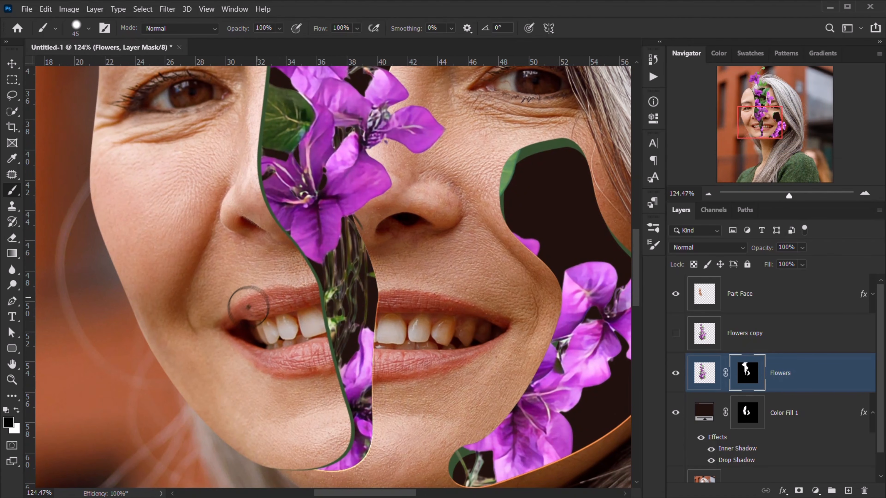
{"action": "right_click", "coordinate": [245, 309], "text": "alt"}
{"action": "mouse_move", "coordinate": [283, 313]}
{"action": "left_mouse_down"}
{"action": "mouse_move", "coordinate": [282, 266]}
{"action": "mouse_move", "coordinate": [239, 176]}
{"action": "left_mouse_up"}
- Test a white stroke revealing petals over the lips, then undo it and return to black
{"action": "scroll", "coordinate": [260, 255], "scroll_direction": "up", "scroll_amount": 2}
{"action": "left_click_drag", "start_coordinate": [331, 256], "coordinate": [327, 214]}
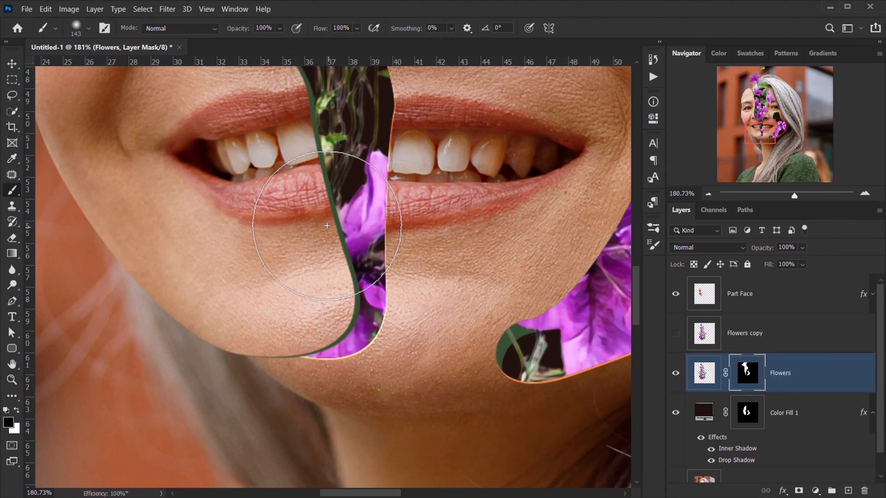
{"action": "key", "text": "x"}
{"action": "mouse_move", "coordinate": [442, 235]}
{"action": "left_mouse_down"}
{"action": "mouse_move", "coordinate": [440, 227]}
{"action": "mouse_move", "coordinate": [440, 242]}
{"action": "left_mouse_up"}
{"action": "key", "text": "ctrl+z"}
{"action": "key", "text": "x"}
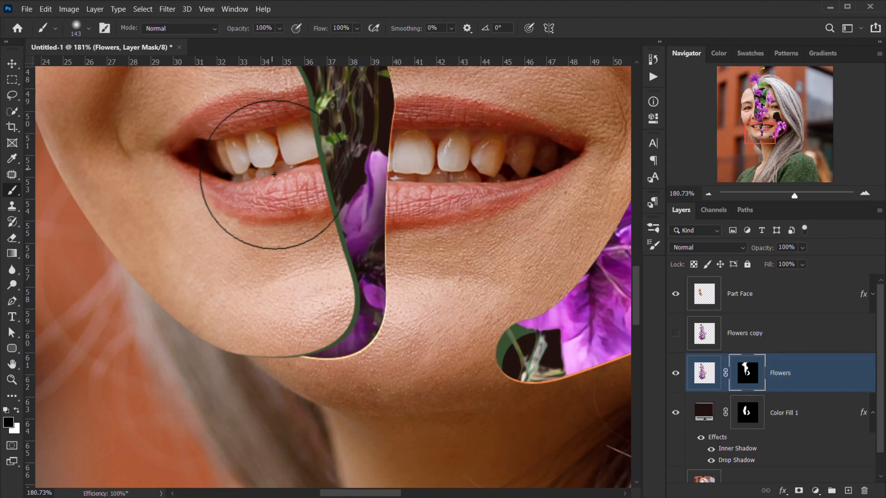
- Pan the view across the nose, eye and forehead, then back to the mouth
{"action": "left_click_drag", "start_coordinate": [274, 175], "coordinate": [318, 290]}
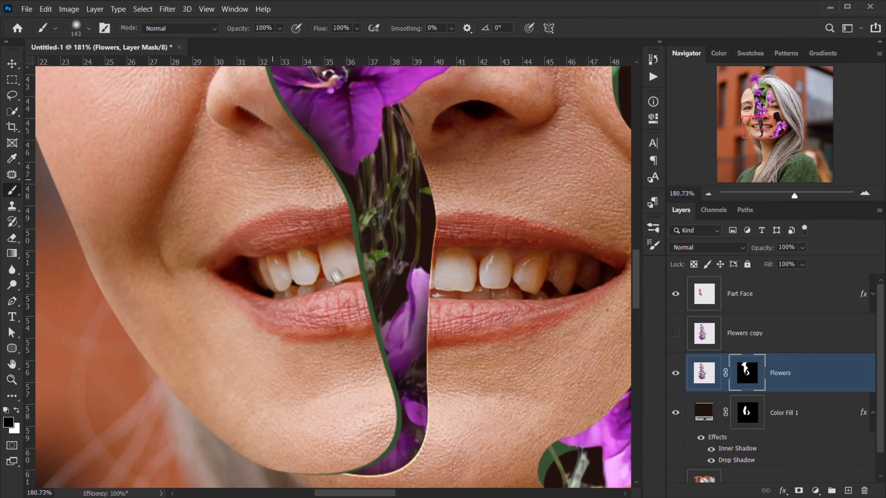
{"action": "left_click_drag", "start_coordinate": [293, 119], "coordinate": [324, 277]}
{"action": "left_click_drag", "start_coordinate": [272, 109], "coordinate": [305, 279]}
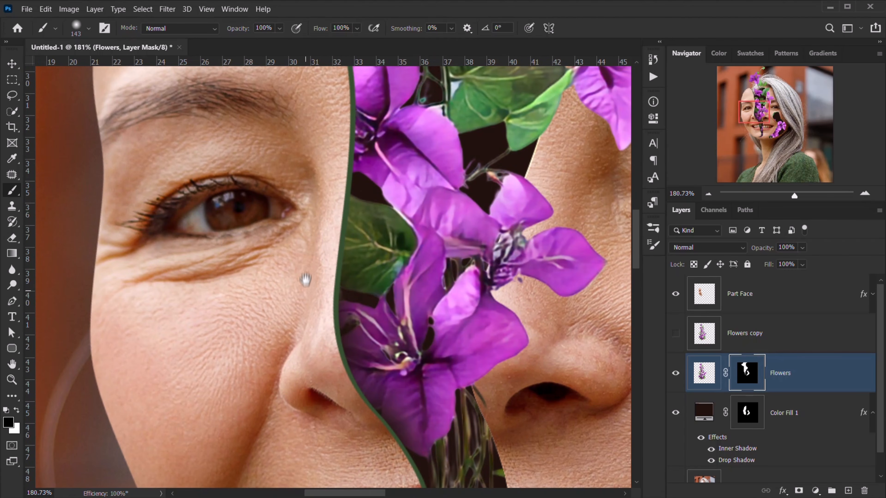
{"action": "left_click_drag", "start_coordinate": [316, 162], "coordinate": [307, 352]}
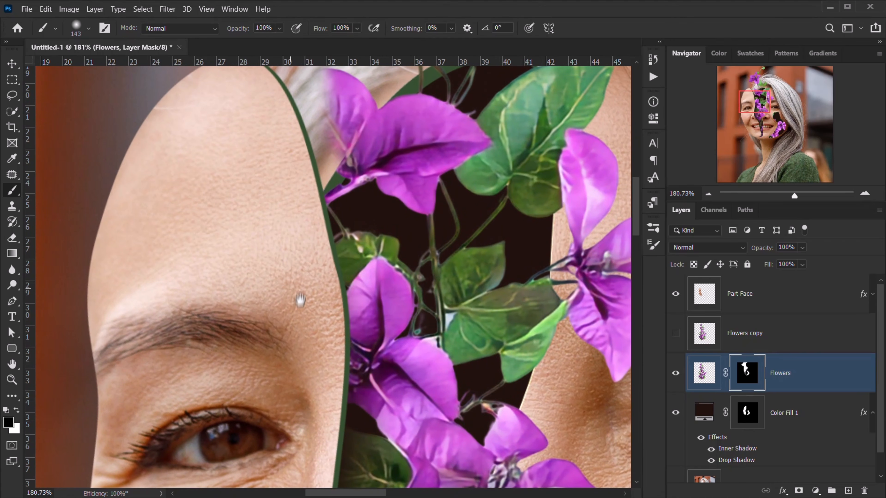
{"action": "left_click_drag", "start_coordinate": [276, 191], "coordinate": [255, 355]}
{"action": "left_click_drag", "start_coordinate": [352, 353], "coordinate": [240, 153]}
{"action": "left_click_drag", "start_coordinate": [399, 338], "coordinate": [353, 157]}
{"action": "left_click_drag", "start_coordinate": [329, 377], "coordinate": [246, 118]}
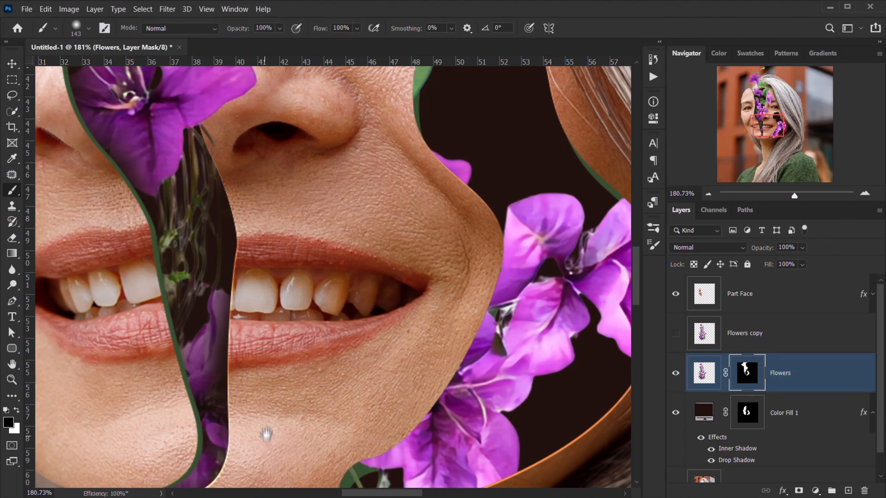
{"action": "scroll", "coordinate": [302, 411], "scroll_direction": "down", "scroll_amount": 10}
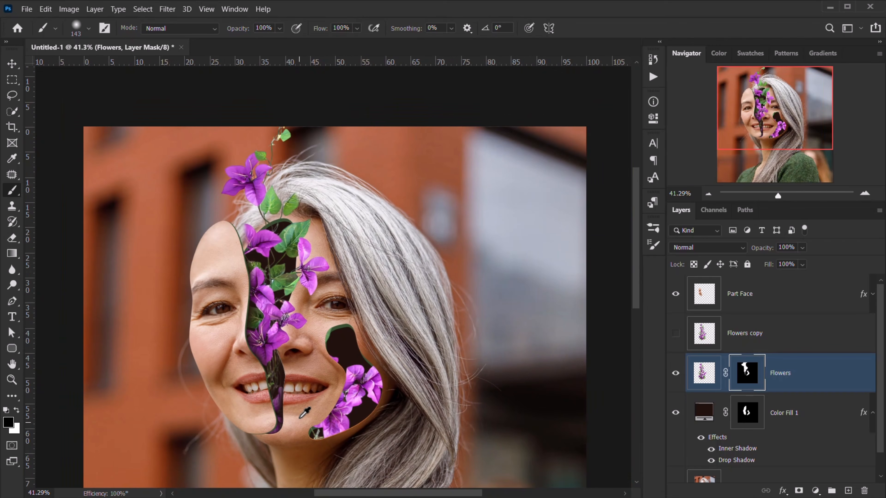
- With an 87 px brush, paint white to reveal more of the petal at the forehead edge
{"action": "scroll", "coordinate": [305, 413], "scroll_direction": "up", "scroll_amount": 5}
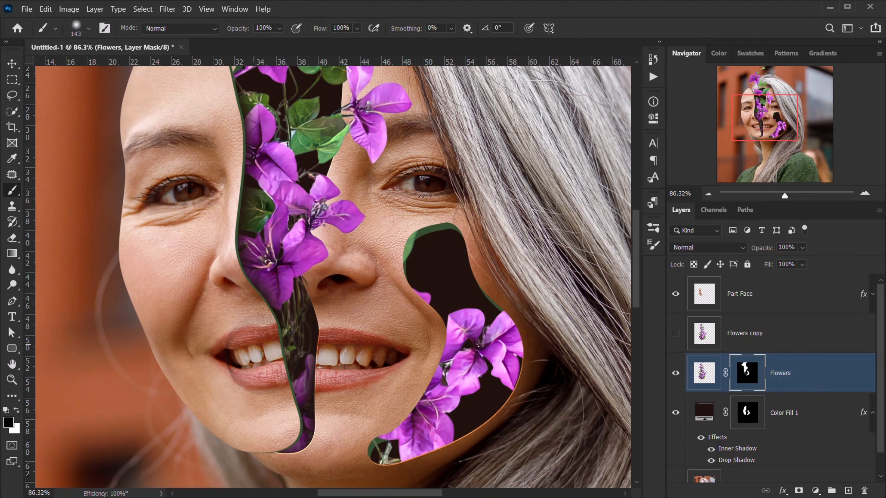
{"action": "scroll", "coordinate": [251, 387], "scroll_direction": "up", "scroll_amount": 5}
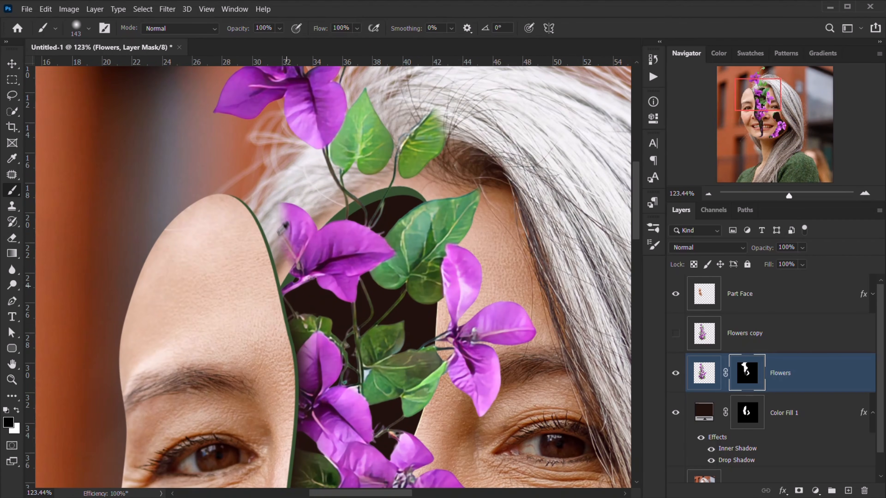
{"action": "scroll", "coordinate": [278, 237], "scroll_direction": "up", "scroll_amount": 4}
{"action": "left_click_drag", "start_coordinate": [257, 218], "coordinate": [231, 218]}
{"action": "key", "text": "x"}
{"action": "mouse_move", "coordinate": [304, 206]}
{"action": "left_mouse_down"}
{"action": "mouse_move", "coordinate": [294, 203]}
{"action": "mouse_move", "coordinate": [301, 228]}
{"action": "mouse_move", "coordinate": [245, 160]}
{"action": "mouse_move", "coordinate": [238, 163]}
{"action": "mouse_move", "coordinate": [268, 240]}
{"action": "mouse_move", "coordinate": [308, 242]}
{"action": "mouse_move", "coordinate": [235, 289]}
{"action": "left_mouse_up"}
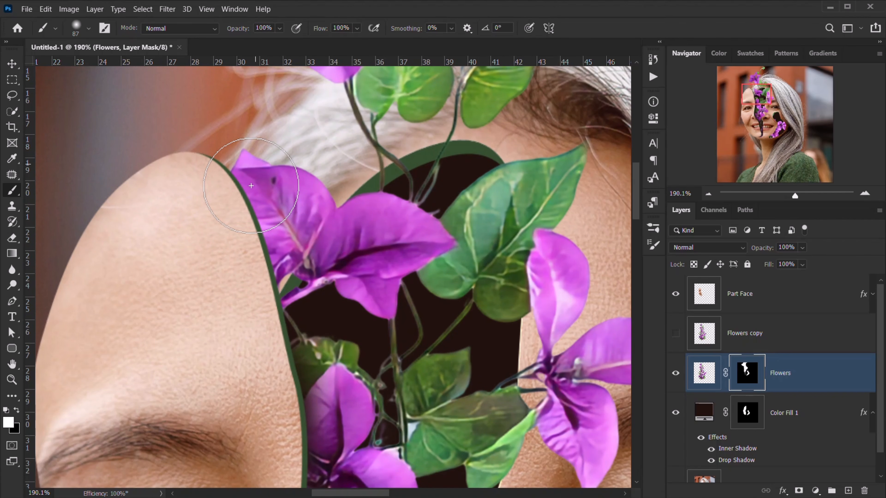
{"action": "key", "text": "x"}
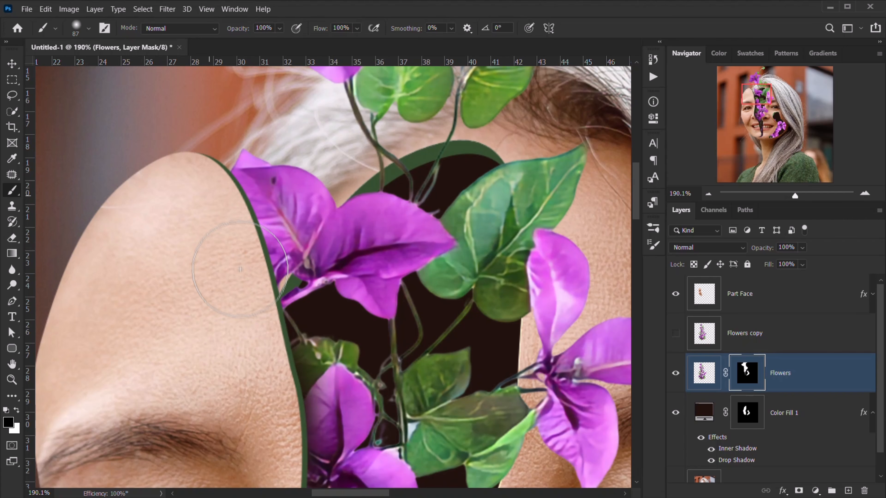
{"action": "key", "text": "x"}
{"action": "key", "text": "x"}
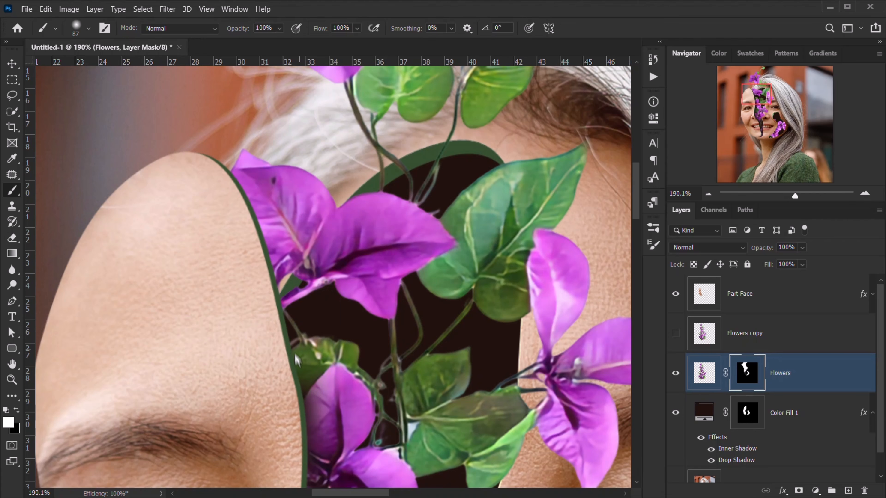
- Enlarge the brush to 163 px and paint white to reveal petals over the cheek
{"action": "left_click_drag", "start_coordinate": [277, 395], "coordinate": [267, 263]}
{"action": "key", "text": "x"}
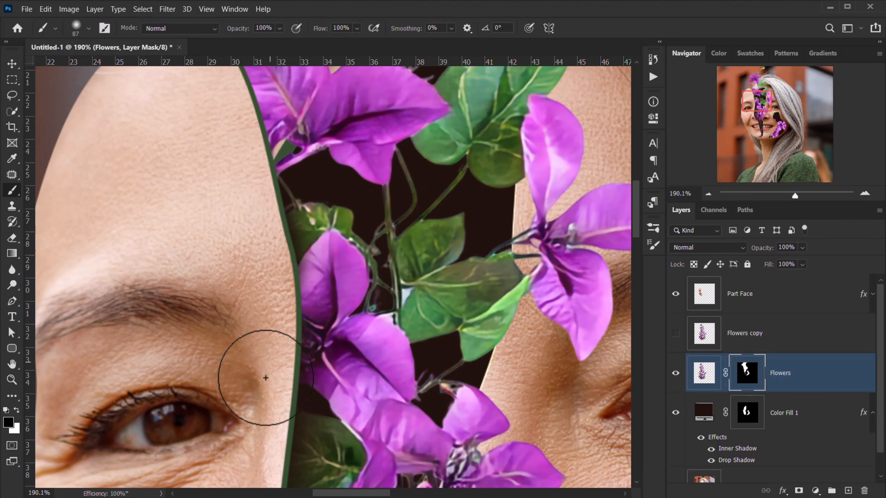
{"action": "scroll", "coordinate": [269, 337], "scroll_direction": "down", "scroll_amount": 8}
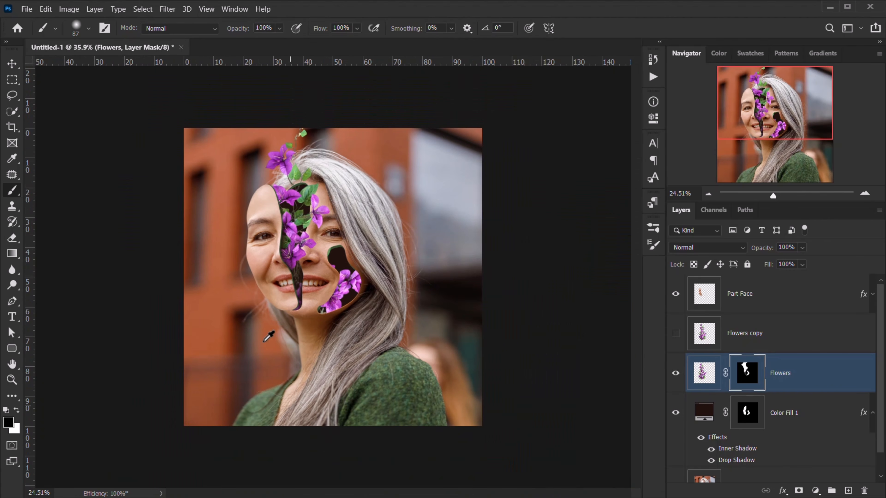
{"action": "scroll", "coordinate": [271, 335], "scroll_direction": "up", "scroll_amount": 6}
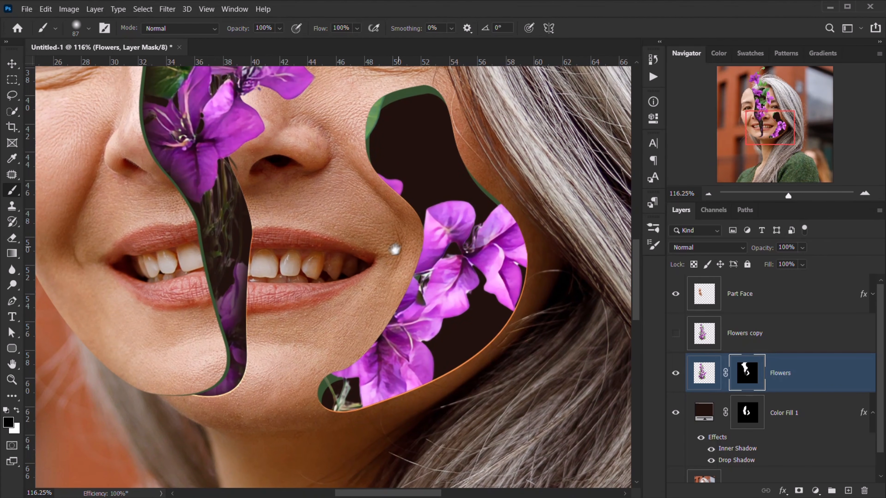
{"action": "left_click_drag", "start_coordinate": [310, 297], "coordinate": [342, 298]}
{"action": "key", "text": "x"}
{"action": "left_click_drag", "start_coordinate": [371, 254], "coordinate": [383, 271]}
- Paint black to hide petals and leaves spilling over the cut-out's bottom, right and top edges
{"action": "key", "text": "x"}
{"action": "left_click_drag", "start_coordinate": [358, 321], "coordinate": [326, 388]}
{"action": "mouse_move", "coordinate": [358, 178]}
{"action": "left_mouse_down"}
{"action": "mouse_move", "coordinate": [347, 132]}
{"action": "mouse_move", "coordinate": [366, 109]}
{"action": "left_mouse_up"}
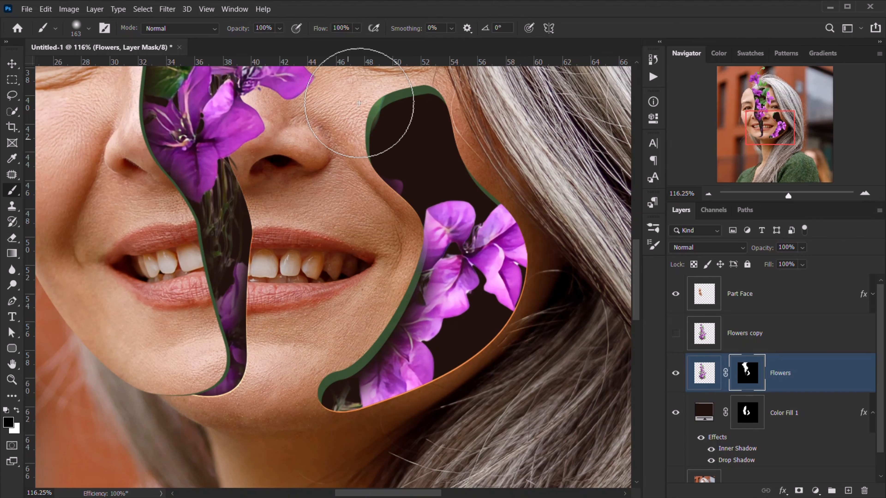
{"action": "left_click_drag", "start_coordinate": [498, 210], "coordinate": [509, 286]}
{"action": "mouse_move", "coordinate": [402, 429]}
{"action": "left_mouse_down"}
{"action": "mouse_move", "coordinate": [371, 436]}
{"action": "mouse_move", "coordinate": [376, 443]}
{"action": "mouse_move", "coordinate": [292, 447]}
{"action": "left_mouse_up"}
{"action": "left_click_drag", "start_coordinate": [482, 377], "coordinate": [370, 449]}
{"action": "scroll", "coordinate": [370, 450], "scroll_direction": "down", "scroll_amount": 5}
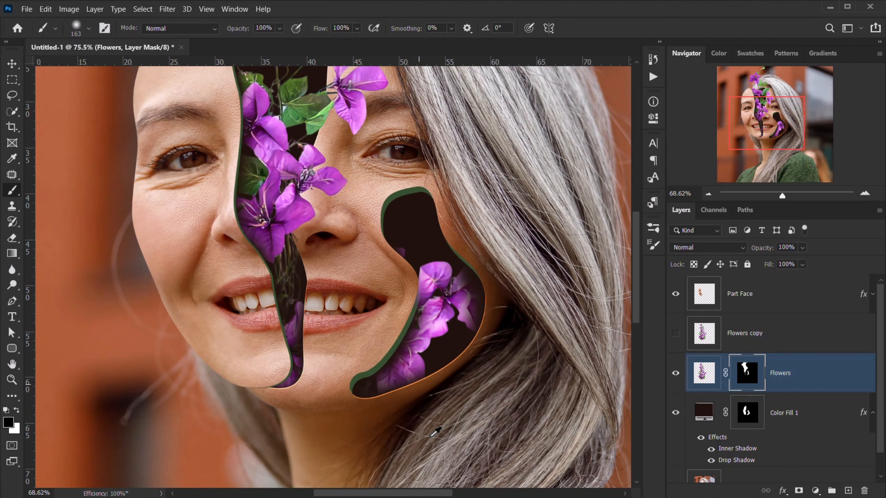
{"action": "scroll", "coordinate": [291, 328], "scroll_direction": "up", "scroll_amount": 5}
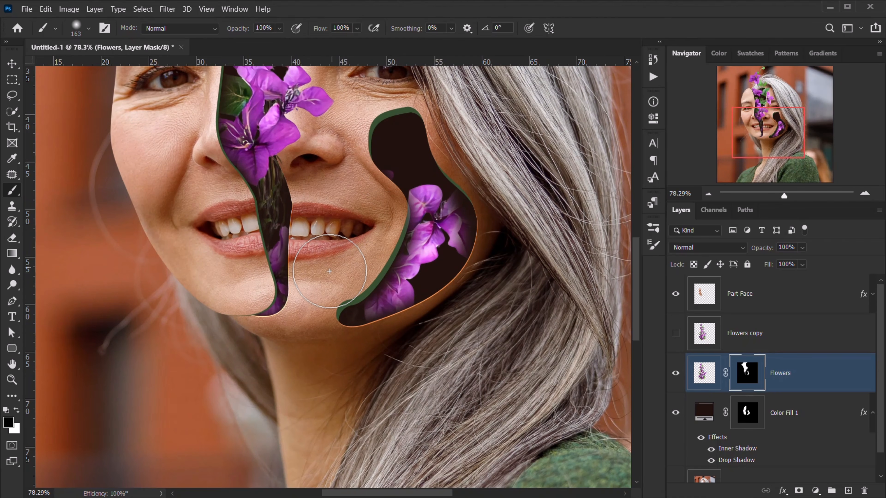
{"action": "scroll", "coordinate": [330, 271], "scroll_direction": "down", "scroll_amount": 3}
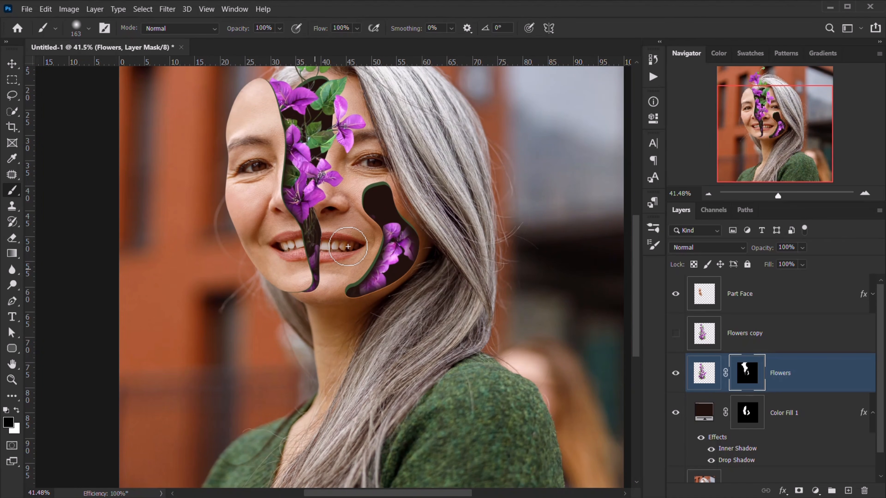
{"action": "scroll", "coordinate": [583, 263], "scroll_direction": "down", "scroll_amount": 4}
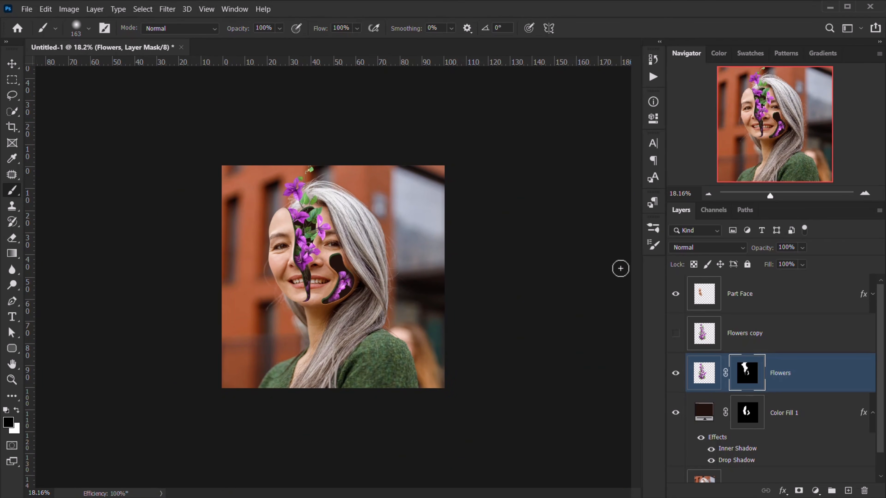
{"action": "scroll", "coordinate": [620, 268], "scroll_direction": "up", "scroll_amount": 5}
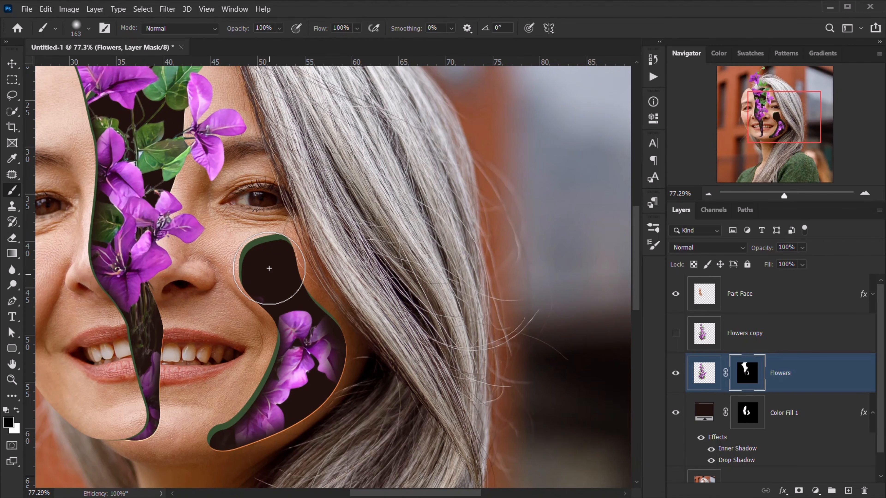
- Select the Flowers copy layer and make it visible
{"action": "left_click", "coordinate": [725, 303]}
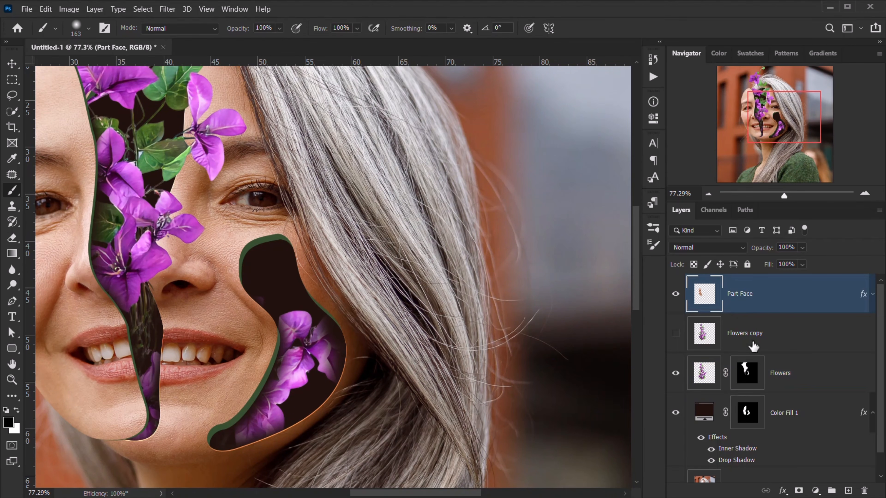
{"action": "left_click", "coordinate": [685, 343]}
{"action": "left_click", "coordinate": [673, 338]}
{"action": "scroll", "coordinate": [319, 273], "scroll_direction": "down", "scroll_amount": 3}
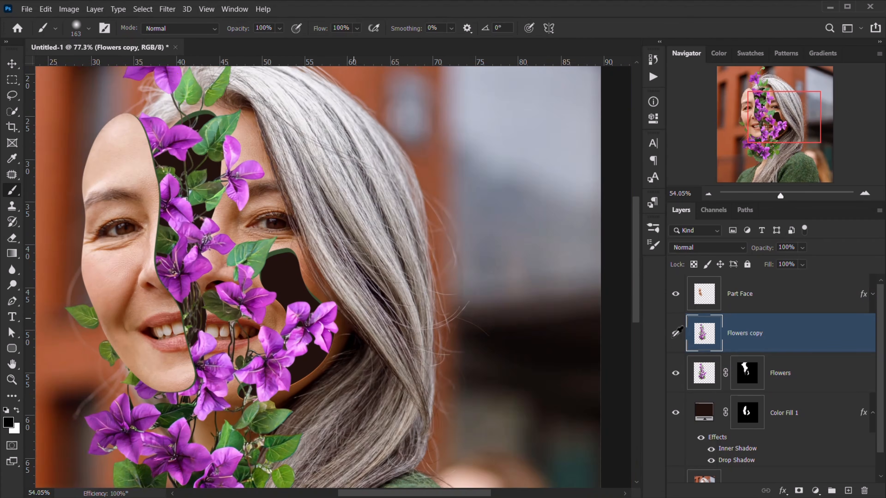
- Turn the Flowers copy upside down, resize it and move it onto the lower cheek gap
{"action": "key", "text": "ctrl+t"}
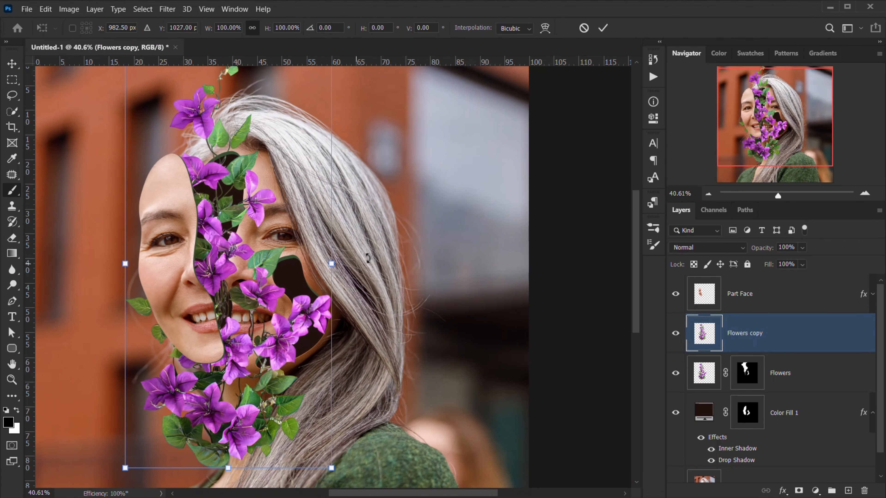
{"action": "left_click_drag", "start_coordinate": [368, 258], "coordinate": [261, 266]}
{"action": "left_click_drag", "start_coordinate": [419, 245], "coordinate": [419, 243]}
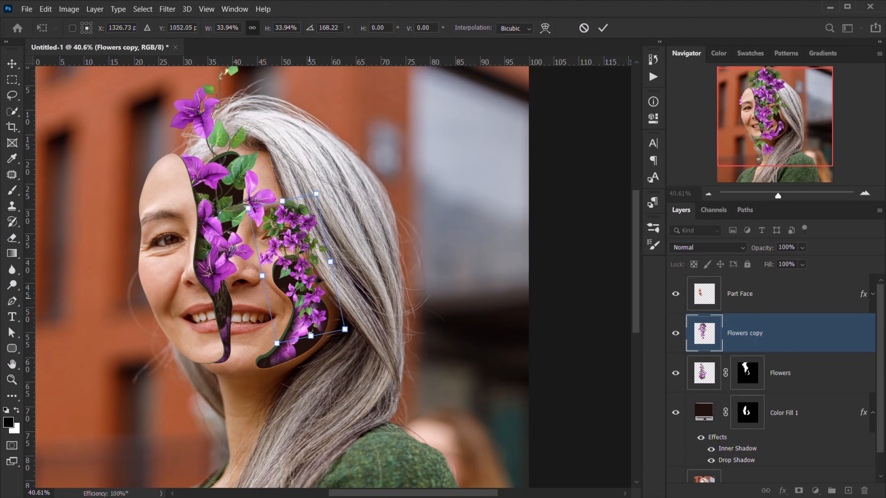
{"action": "left_click_drag", "start_coordinate": [297, 276], "coordinate": [317, 341]}
{"action": "left_click_drag", "start_coordinate": [304, 266], "coordinate": [316, 317]}
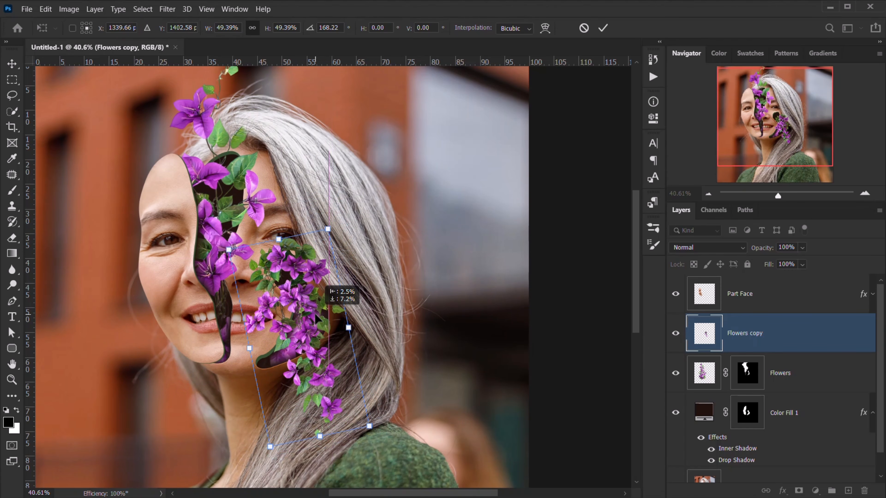
{"action": "left_click_drag", "start_coordinate": [386, 309], "coordinate": [413, 326]}
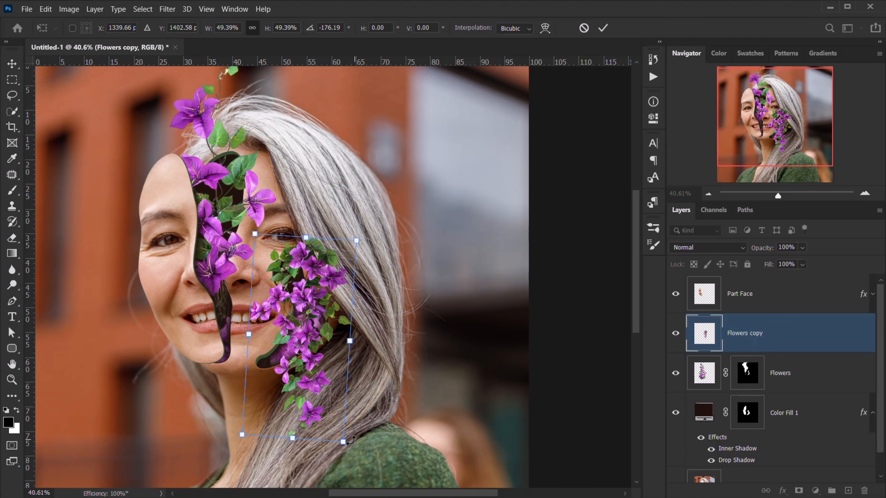
{"action": "left_click_drag", "start_coordinate": [381, 445], "coordinate": [412, 441]}
- Fine-tune the flowers to 56% scale and about 144.7° rotation, then commit
{"action": "left_click_drag", "start_coordinate": [416, 342], "coordinate": [400, 275]}
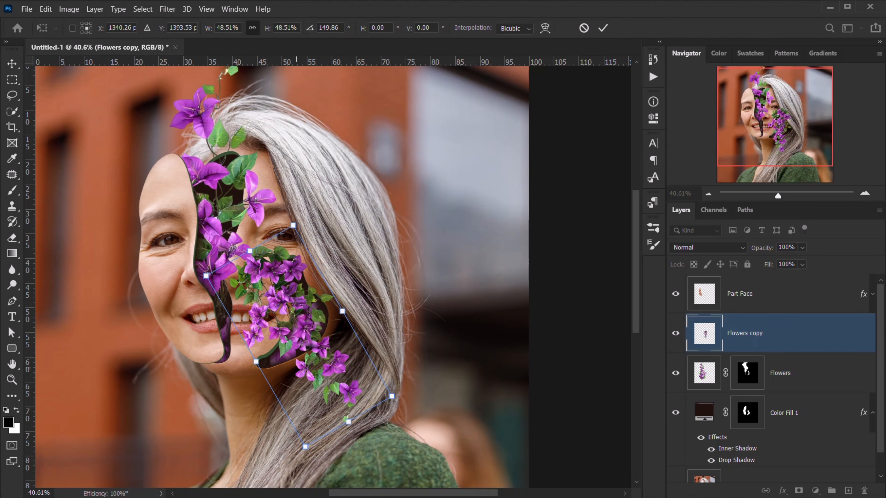
{"action": "left_click_drag", "start_coordinate": [301, 358], "coordinate": [315, 365]}
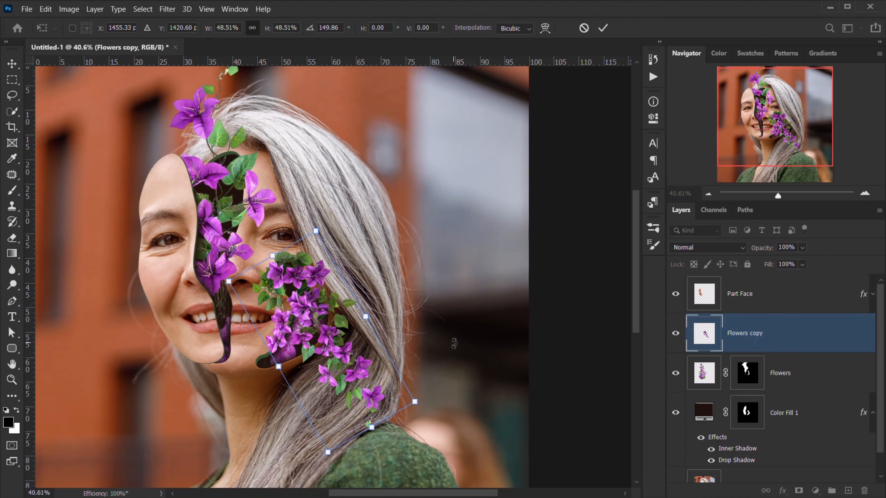
{"action": "left_click_drag", "start_coordinate": [415, 401], "coordinate": [430, 412]}
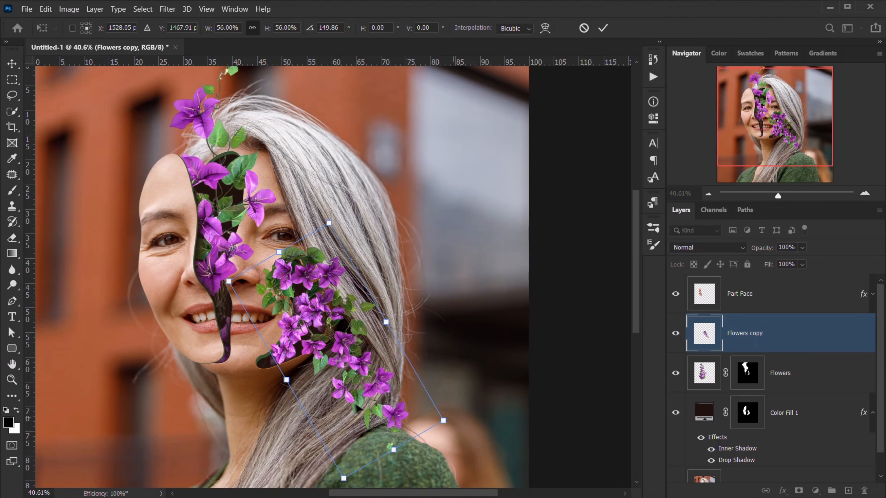
{"action": "left_click_drag", "start_coordinate": [334, 397], "coordinate": [356, 402]}
{"action": "left_click_drag", "start_coordinate": [355, 198], "coordinate": [341, 192]}
{"action": "mouse_move", "coordinate": [322, 311]}
{"action": "left_mouse_down"}
{"action": "mouse_move", "coordinate": [315, 304]}
{"action": "mouse_move", "coordinate": [320, 313]}
{"action": "left_mouse_up"}
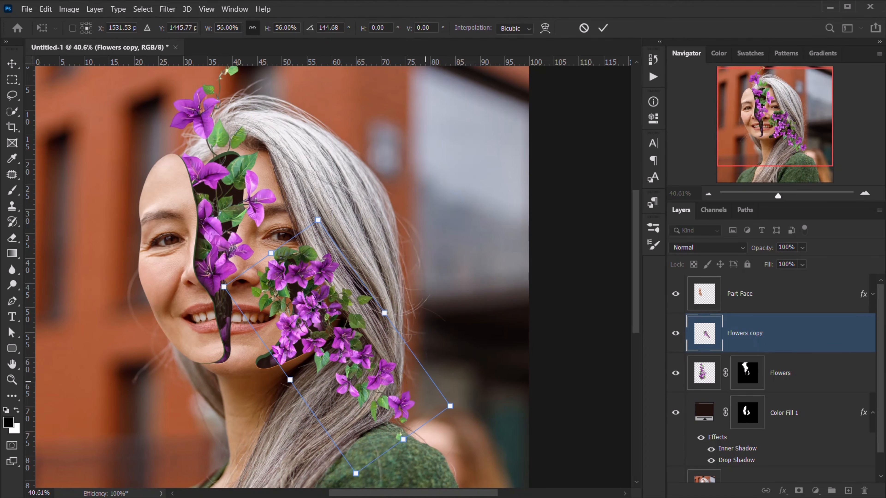
{"action": "left_click", "coordinate": [604, 30]}
- Enlarge the brush and undo an accidental white stroke over the eye area
{"action": "scroll", "coordinate": [540, 317], "scroll_direction": "up", "scroll_amount": 5}
{"action": "left_click_drag", "start_coordinate": [121, 300], "coordinate": [315, 280]}
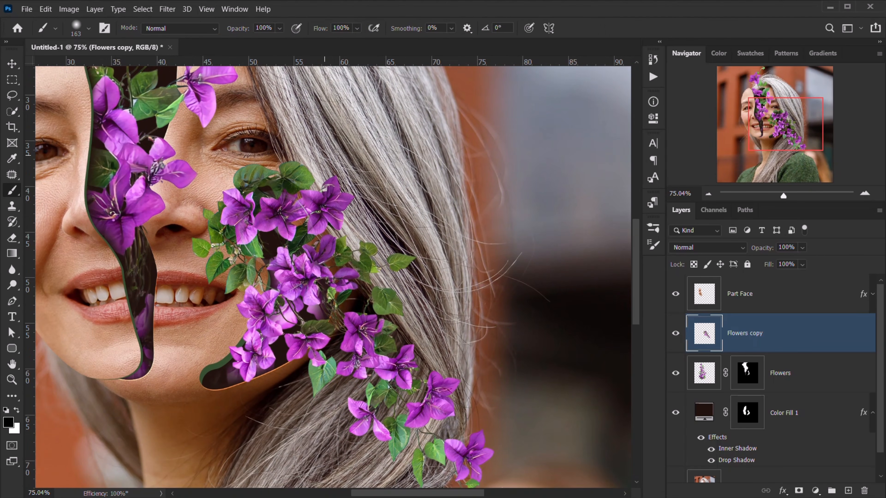
{"action": "key", "text": "x"}
{"action": "left_click_drag", "start_coordinate": [235, 177], "coordinate": [245, 177]}
{"action": "left_click_drag", "start_coordinate": [245, 166], "coordinate": [241, 180]}
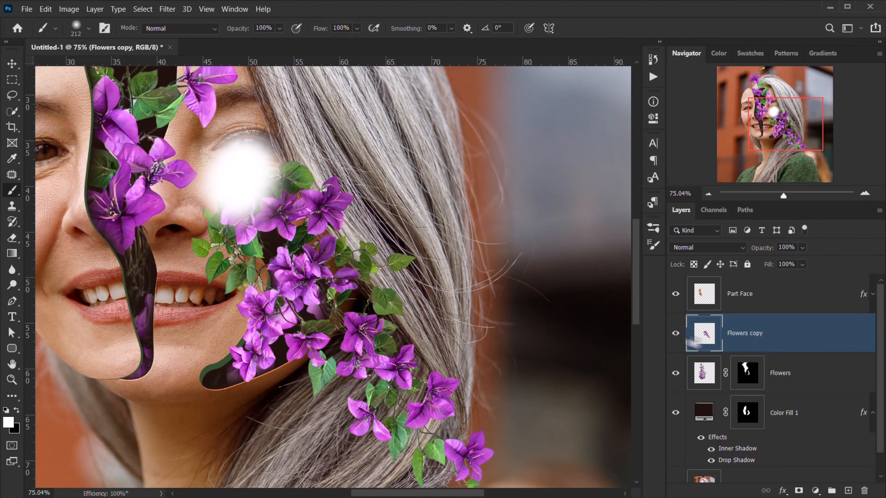
{"action": "key", "text": "ctrl+z"}
- Add a layer mask to Flowers copy and paint black to hide flowers over the hair
{"action": "left_click", "coordinate": [799, 492]}
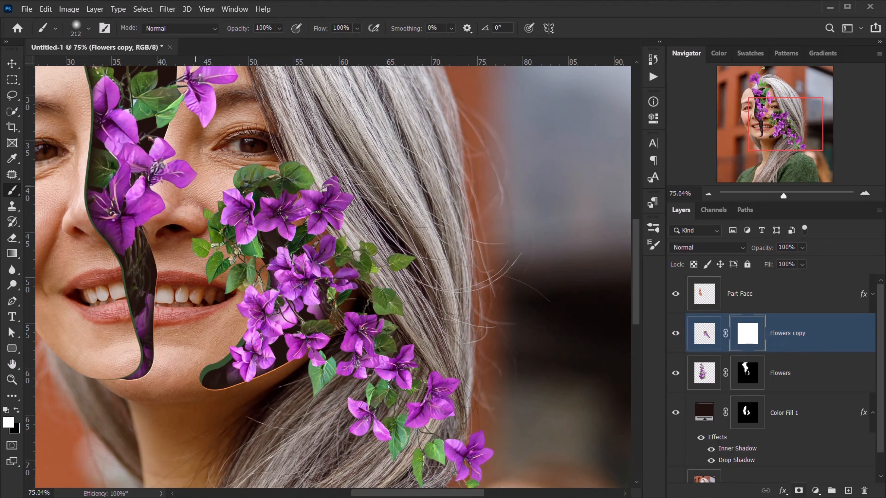
{"action": "key", "text": "x"}
{"action": "mouse_move", "coordinate": [241, 198]}
{"action": "left_mouse_down"}
{"action": "mouse_move", "coordinate": [215, 252]}
{"action": "mouse_move", "coordinate": [234, 317]}
{"action": "mouse_move", "coordinate": [241, 274]}
{"action": "mouse_move", "coordinate": [209, 331]}
{"action": "mouse_move", "coordinate": [218, 337]}
{"action": "mouse_move", "coordinate": [227, 309]}
{"action": "left_mouse_up"}
{"action": "mouse_move", "coordinate": [272, 164]}
{"action": "left_mouse_down"}
{"action": "mouse_move", "coordinate": [334, 230]}
{"action": "mouse_move", "coordinate": [369, 307]}
{"action": "mouse_move", "coordinate": [429, 384]}
{"action": "mouse_move", "coordinate": [382, 364]}
{"action": "mouse_move", "coordinate": [450, 375]}
{"action": "left_mouse_up"}
{"action": "mouse_move", "coordinate": [427, 295]}
{"action": "left_mouse_down"}
{"action": "mouse_move", "coordinate": [417, 282]}
{"action": "mouse_move", "coordinate": [356, 397]}
{"action": "mouse_move", "coordinate": [430, 369]}
{"action": "mouse_move", "coordinate": [413, 229]}
{"action": "left_mouse_up"}
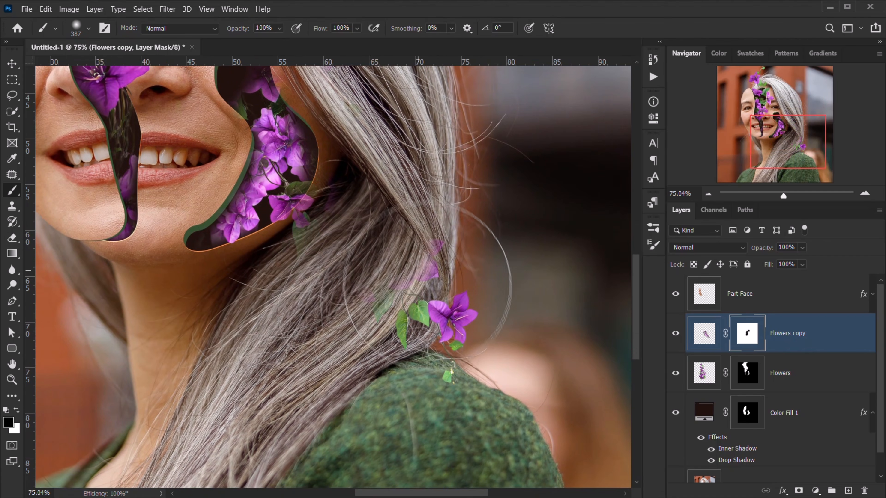
- Paint white to restore flowers over the hair and cheek gap, using a smaller brush
{"action": "key", "text": "x"}
{"action": "mouse_move", "coordinate": [361, 283]}
{"action": "left_mouse_down"}
{"action": "mouse_move", "coordinate": [362, 250]}
{"action": "mouse_move", "coordinate": [350, 231]}
{"action": "left_mouse_up"}
{"action": "mouse_move", "coordinate": [315, 194]}
{"action": "left_mouse_down"}
{"action": "mouse_move", "coordinate": [302, 224]}
{"action": "mouse_move", "coordinate": [276, 239]}
{"action": "left_mouse_up"}
{"action": "key", "text": "x"}
{"action": "mouse_move", "coordinate": [222, 148]}
{"action": "left_mouse_down"}
{"action": "mouse_move", "coordinate": [190, 148]}
{"action": "mouse_move", "coordinate": [217, 140]}
{"action": "left_mouse_up"}
{"action": "key", "text": "x"}
{"action": "key", "text": "x"}
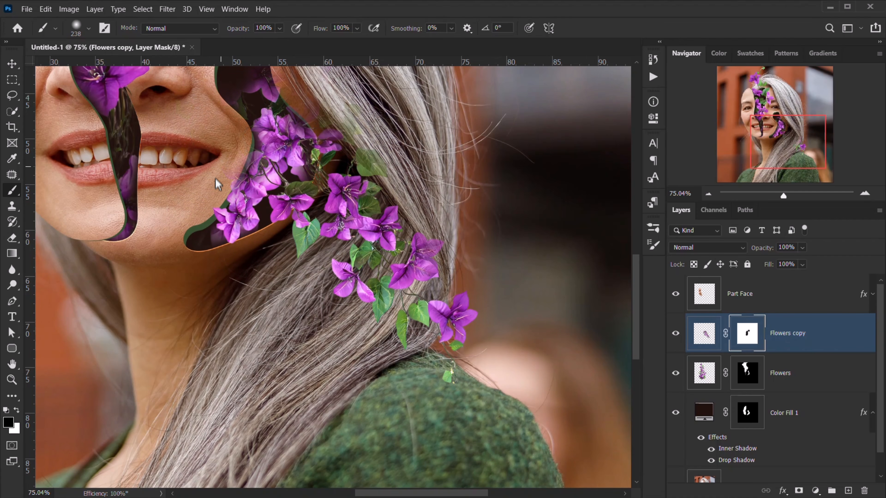
{"action": "left_click_drag", "start_coordinate": [221, 148], "coordinate": [235, 368]}
{"action": "key", "text": "x"}
{"action": "left_click_drag", "start_coordinate": [237, 302], "coordinate": [208, 303]}
{"action": "mouse_move", "coordinate": [289, 315]}
{"action": "left_mouse_down"}
{"action": "mouse_move", "coordinate": [295, 294]}
{"action": "mouse_move", "coordinate": [310, 317]}
{"action": "mouse_move", "coordinate": [256, 295]}
{"action": "mouse_move", "coordinate": [264, 291]}
{"action": "mouse_move", "coordinate": [246, 299]}
{"action": "left_mouse_up"}
{"action": "key", "text": "x"}
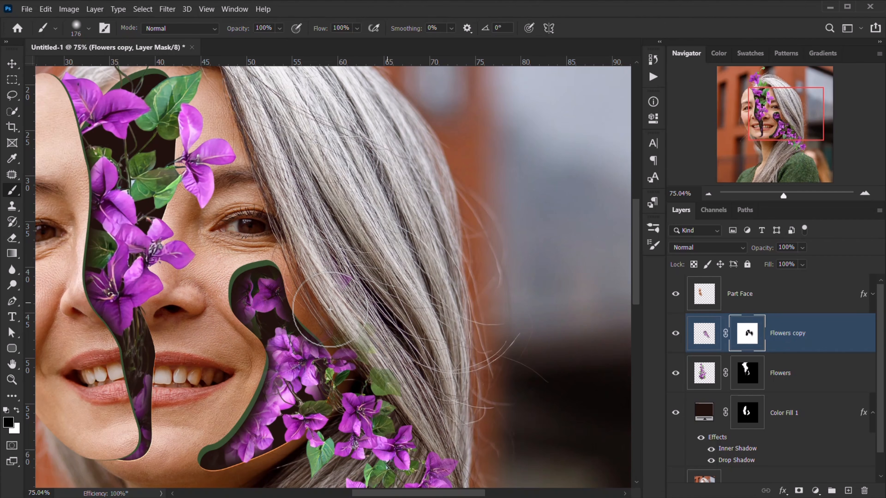
- Hide the green leaves over the hair, then drag the Flowers copy mask to the trash
{"action": "scroll", "coordinate": [330, 310], "scroll_direction": "down", "scroll_amount": 3}
{"action": "scroll", "coordinate": [359, 281], "scroll_direction": "up", "scroll_amount": 6}
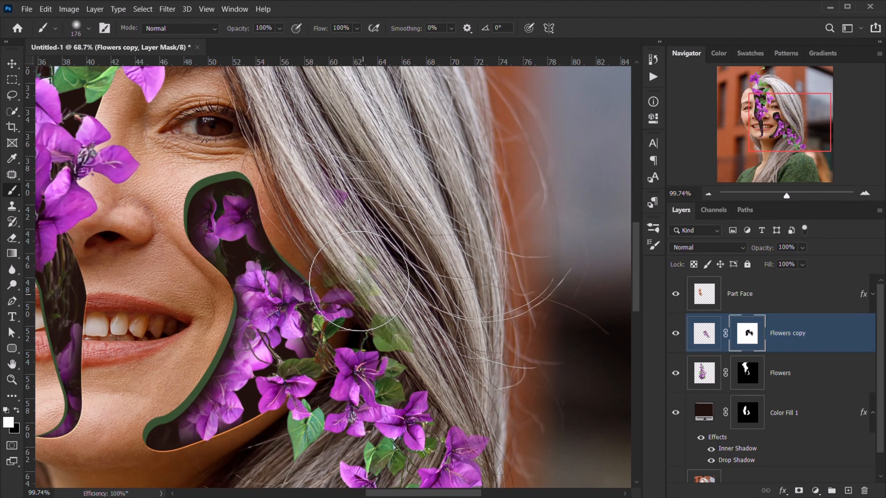
{"action": "key", "text": "x"}
{"action": "left_click_drag", "start_coordinate": [378, 328], "coordinate": [401, 354]}
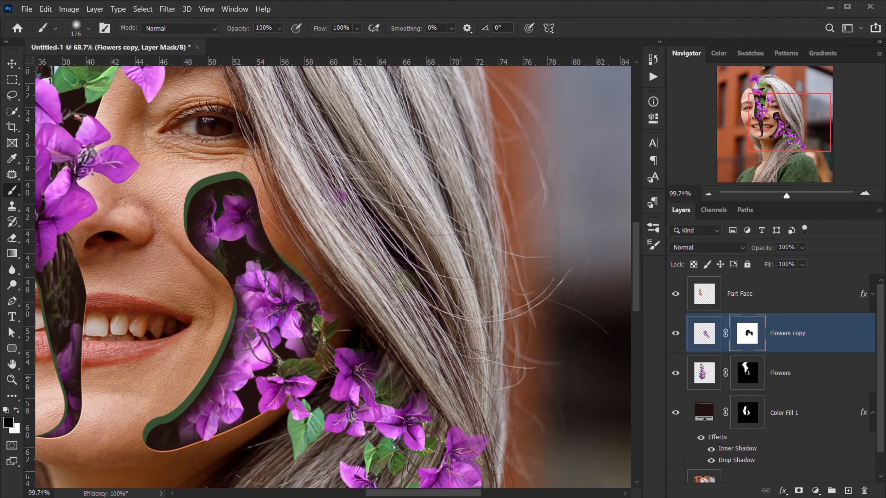
{"action": "scroll", "coordinate": [316, 253], "scroll_direction": "down", "scroll_amount": 6}
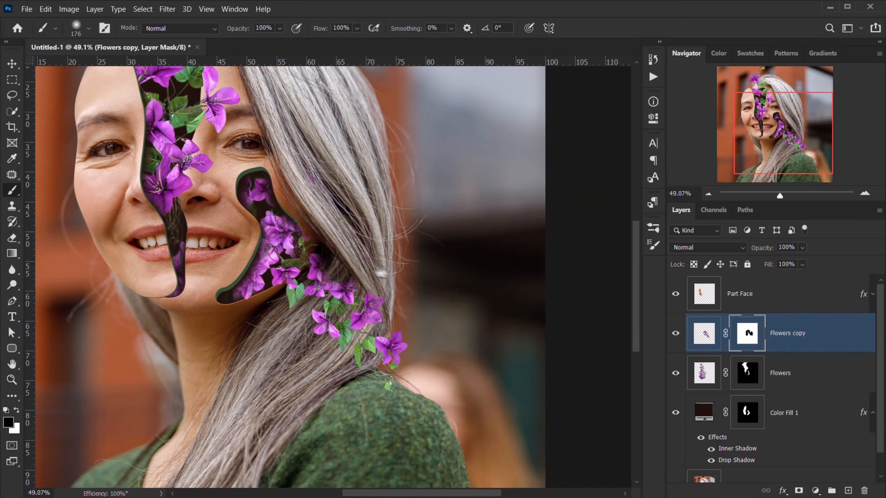
{"action": "left_click_drag", "start_coordinate": [879, 493], "coordinate": [863, 490]}
- Delete the mask, then move, rotate about 30° and enlarge the flowers to about 115%
{"action": "left_click", "coordinate": [526, 206]}
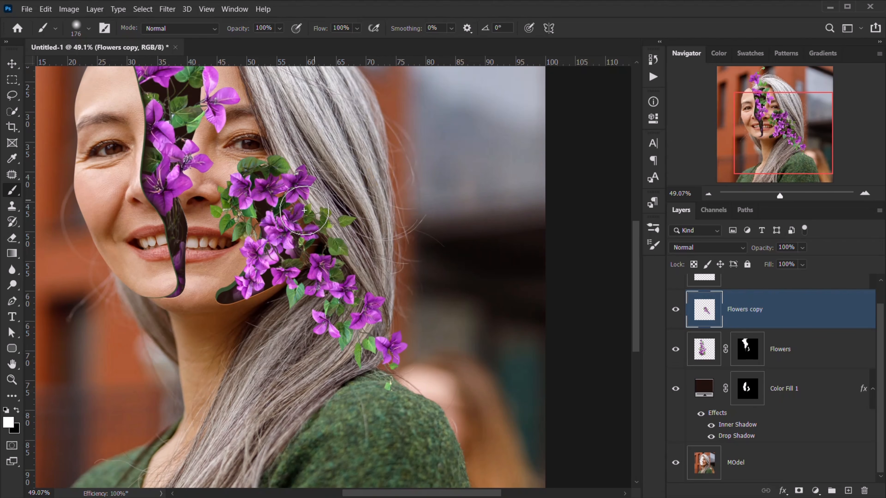
{"action": "key", "text": "ctrl+t"}
{"action": "left_click_drag", "start_coordinate": [398, 159], "coordinate": [397, 208]}
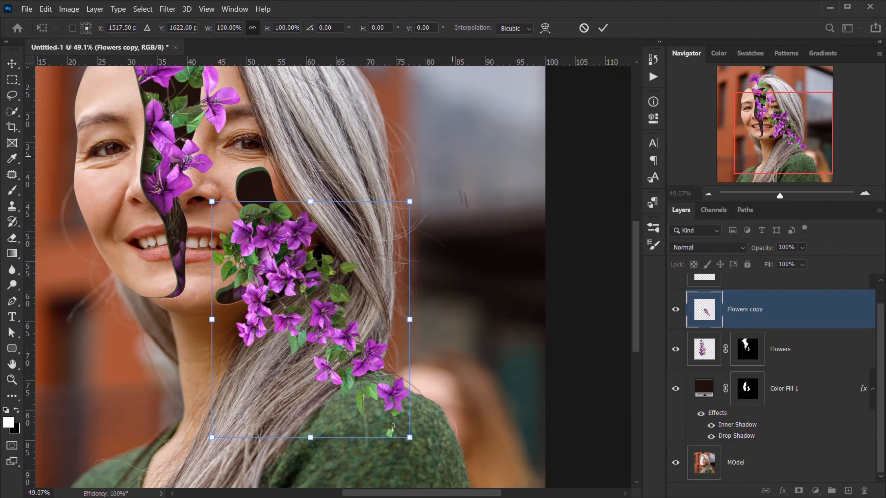
{"action": "left_click_drag", "start_coordinate": [453, 157], "coordinate": [465, 264]}
{"action": "left_click_drag", "start_coordinate": [324, 310], "coordinate": [261, 268]}
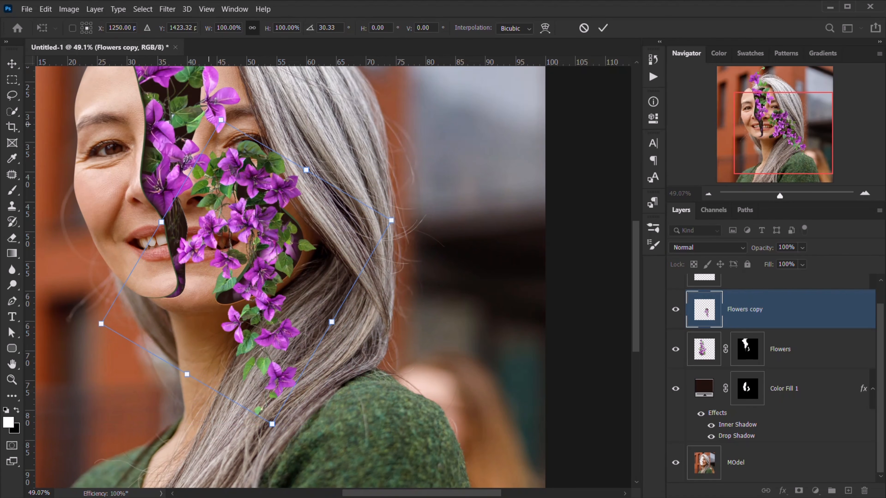
{"action": "left_click_drag", "start_coordinate": [220, 119], "coordinate": [213, 74]}
- Flip the flower bunch horizontally, rotate it and enlarge it to 146%
{"action": "right_click", "coordinate": [228, 163]}
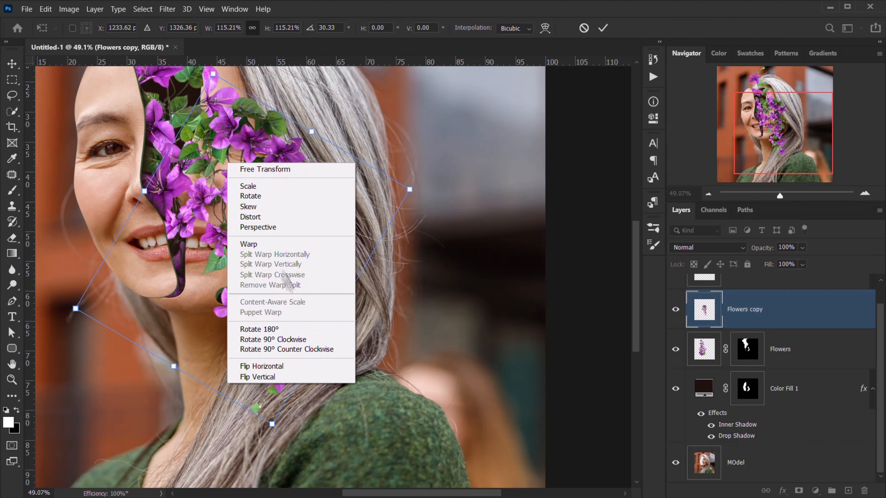
{"action": "left_click", "coordinate": [333, 369]}
{"action": "left_click_drag", "start_coordinate": [333, 370], "coordinate": [395, 113]}
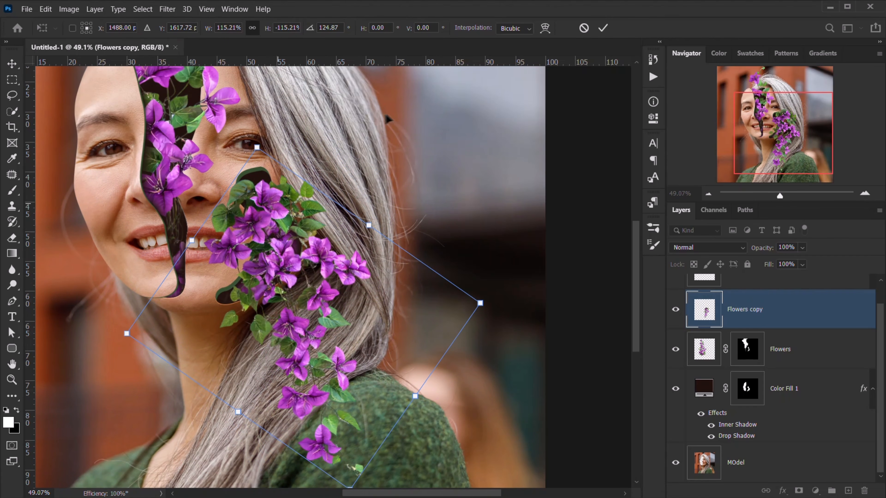
{"action": "left_click_drag", "start_coordinate": [258, 145], "coordinate": [203, 30]}
{"action": "left_click_drag", "start_coordinate": [291, 262], "coordinate": [271, 209]}
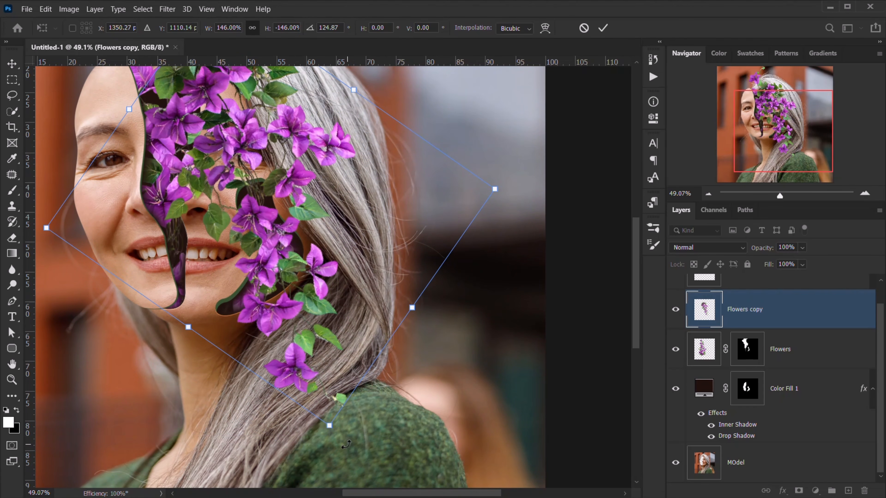
- Fine-tune the flowers to about 160% and near 109° rotation, then commit
{"action": "left_click_drag", "start_coordinate": [338, 434], "coordinate": [362, 462]}
{"action": "left_click_drag", "start_coordinate": [303, 326], "coordinate": [304, 307]}
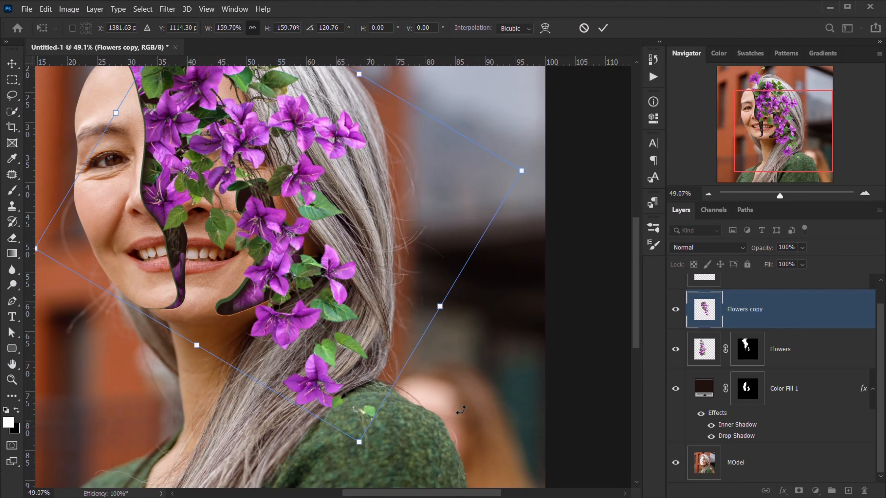
{"action": "left_click_drag", "start_coordinate": [461, 410], "coordinate": [491, 374]}
{"action": "left_click_drag", "start_coordinate": [341, 309], "coordinate": [344, 308]}
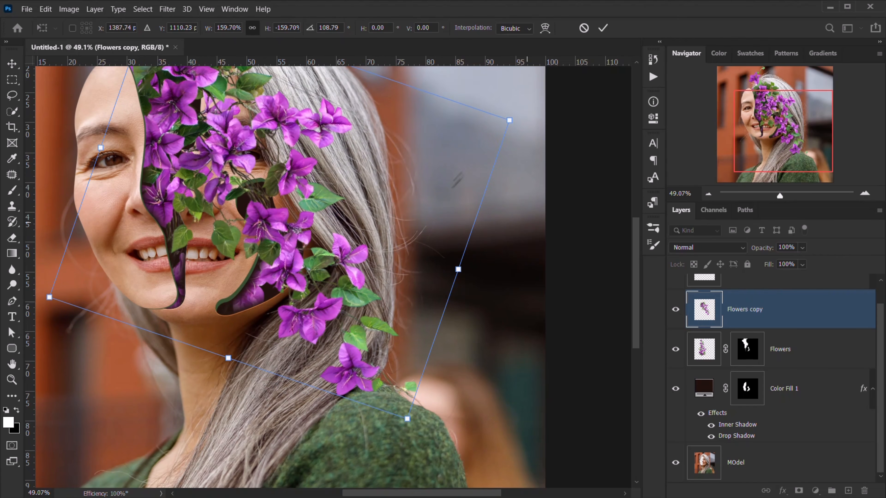
{"action": "left_click", "coordinate": [601, 28]}
- Add a layer mask to Flowers copy and paint black to hide the flowers over the eye and forehead
{"action": "key", "text": "b"}
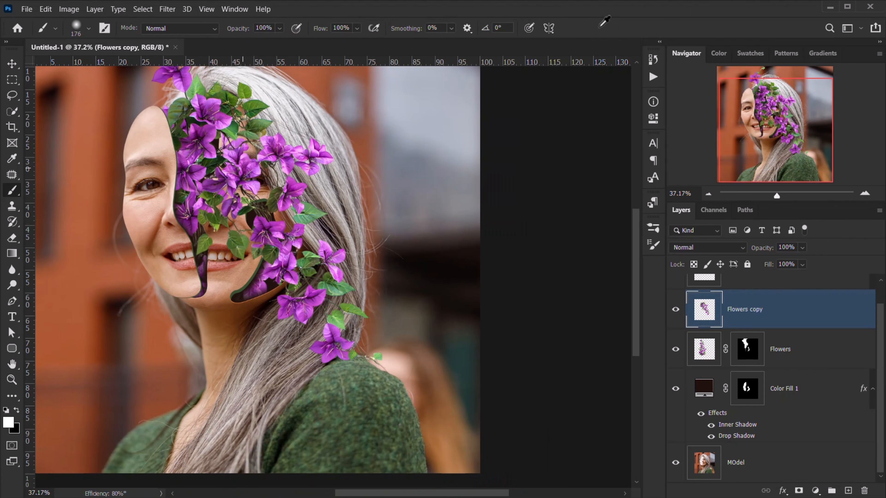
{"action": "left_click", "coordinate": [798, 490]}
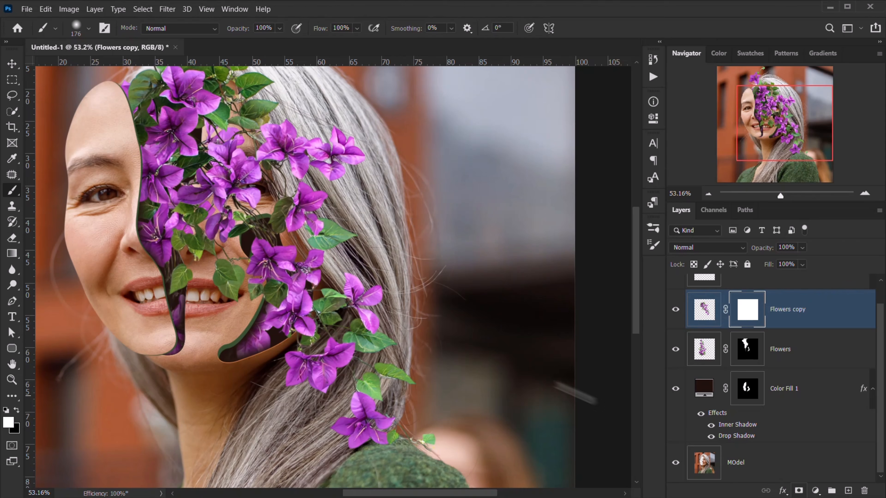
{"action": "right_click", "coordinate": [65, 168], "text": "alt"}
{"action": "key", "text": "x"}
{"action": "mouse_move", "coordinate": [341, 147]}
{"action": "left_mouse_down"}
{"action": "mouse_move", "coordinate": [246, 193]}
{"action": "mouse_move", "coordinate": [329, 219]}
{"action": "mouse_move", "coordinate": [202, 195]}
{"action": "mouse_move", "coordinate": [192, 279]}
{"action": "mouse_move", "coordinate": [240, 314]}
{"action": "mouse_move", "coordinate": [211, 206]}
{"action": "mouse_move", "coordinate": [209, 105]}
{"action": "mouse_move", "coordinate": [241, 104]}
{"action": "mouse_move", "coordinate": [245, 253]}
{"action": "left_mouse_up"}
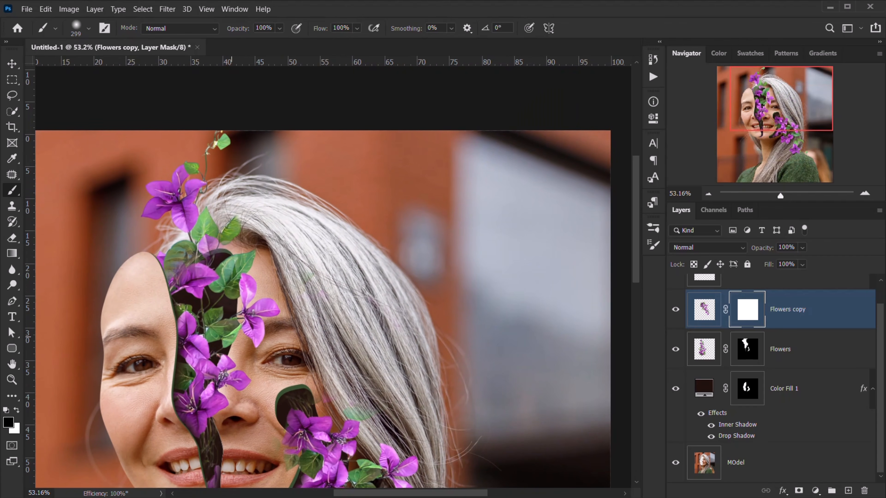
{"action": "left_click_drag", "start_coordinate": [216, 227], "coordinate": [182, 226]}
{"action": "left_click_drag", "start_coordinate": [200, 361], "coordinate": [197, 197]}
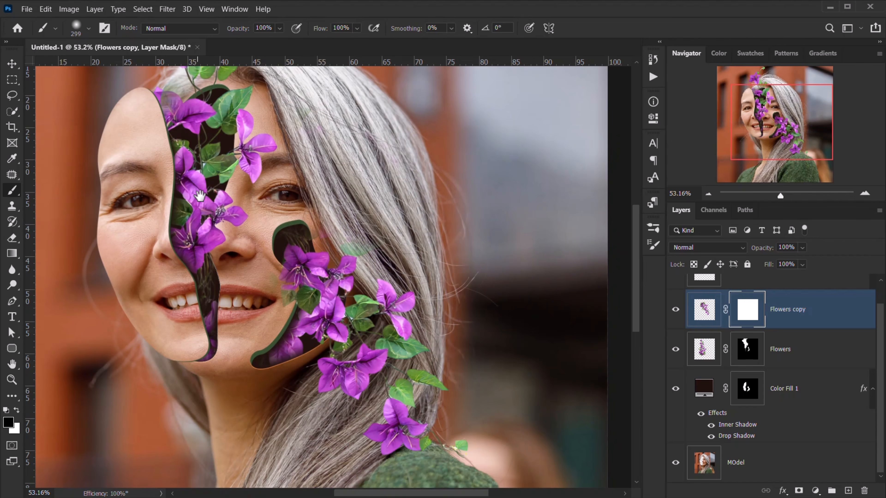
- Paint white with a brush of about 104 to restore petals and leaves near and under the eye
{"action": "key", "text": "x"}
{"action": "left_click_drag", "start_coordinate": [313, 249], "coordinate": [284, 249]}
{"action": "left_click_drag", "start_coordinate": [291, 295], "coordinate": [291, 305]}
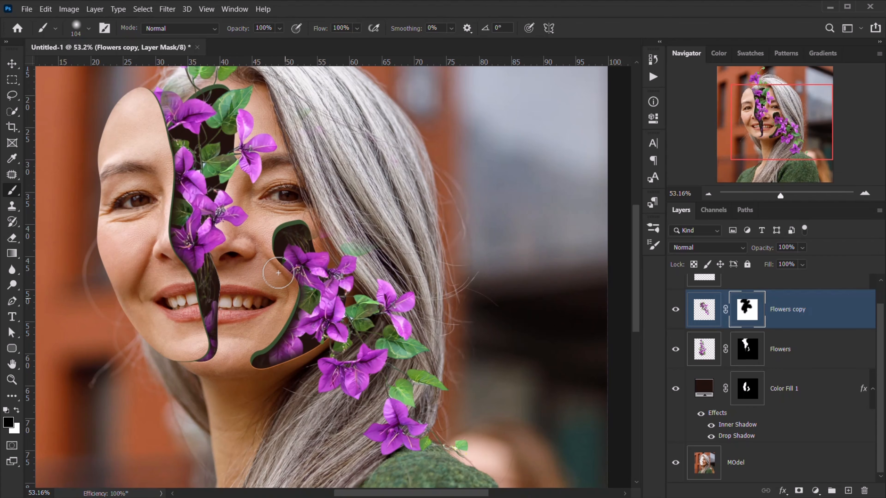
{"action": "scroll", "coordinate": [307, 248], "scroll_direction": "up", "scroll_amount": 5}
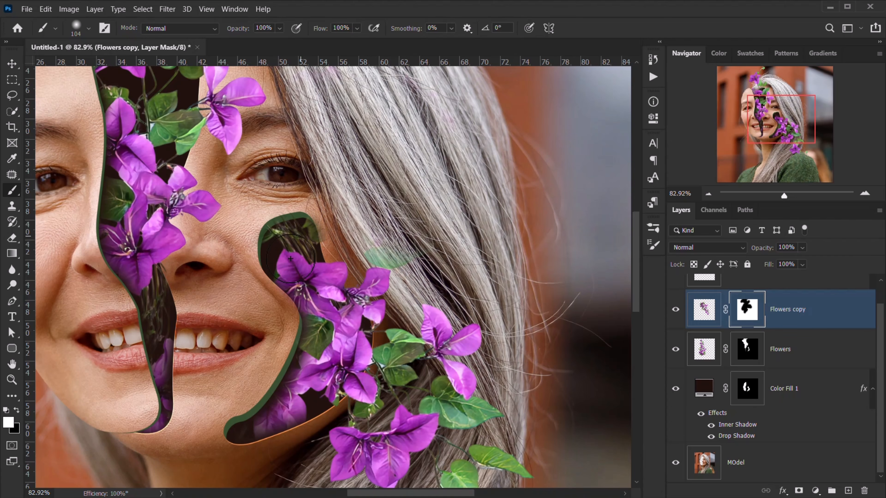
{"action": "left_click_drag", "start_coordinate": [316, 228], "coordinate": [328, 208]}
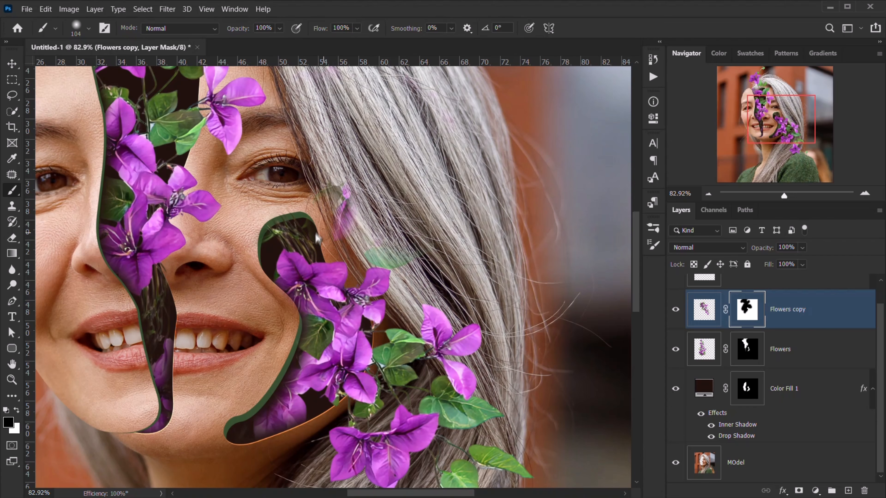
{"action": "key", "text": "x"}
{"action": "mouse_move", "coordinate": [241, 216]}
{"action": "left_mouse_down"}
{"action": "mouse_move", "coordinate": [296, 198]}
{"action": "mouse_move", "coordinate": [260, 209]}
{"action": "mouse_move", "coordinate": [276, 173]}
{"action": "left_mouse_up"}
- With a smaller black brush, hide the green leaf beside the cheek
{"action": "key", "text": "x"}
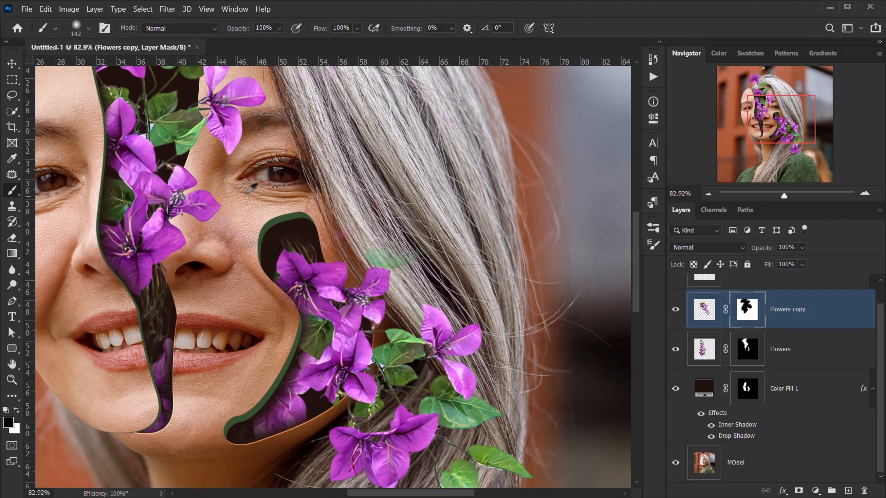
{"action": "key", "text": "x"}
{"action": "key", "text": "bracketleft"}
{"action": "key", "text": "bracketleft"}
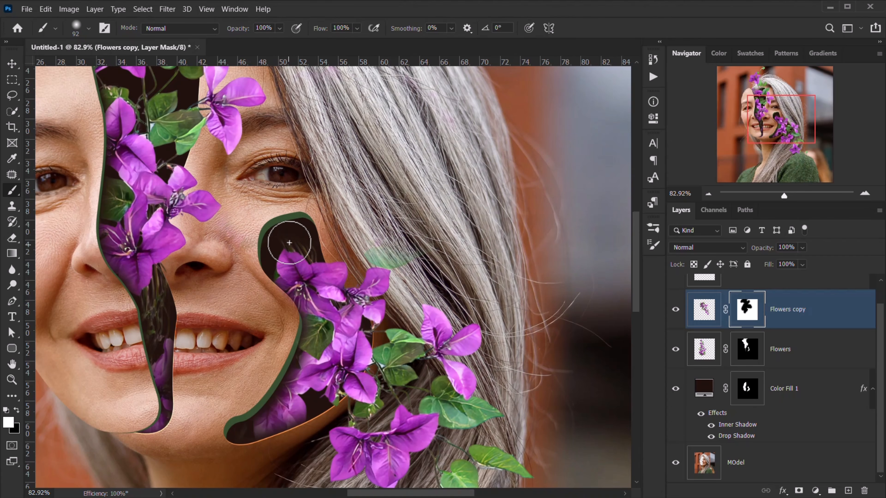
{"action": "scroll", "coordinate": [319, 289], "scroll_direction": "down", "scroll_amount": 3}
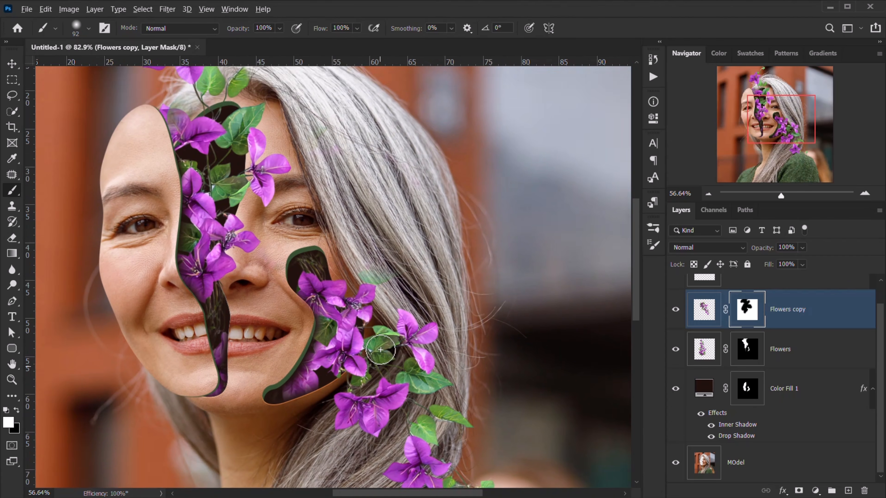
{"action": "key", "text": "x"}
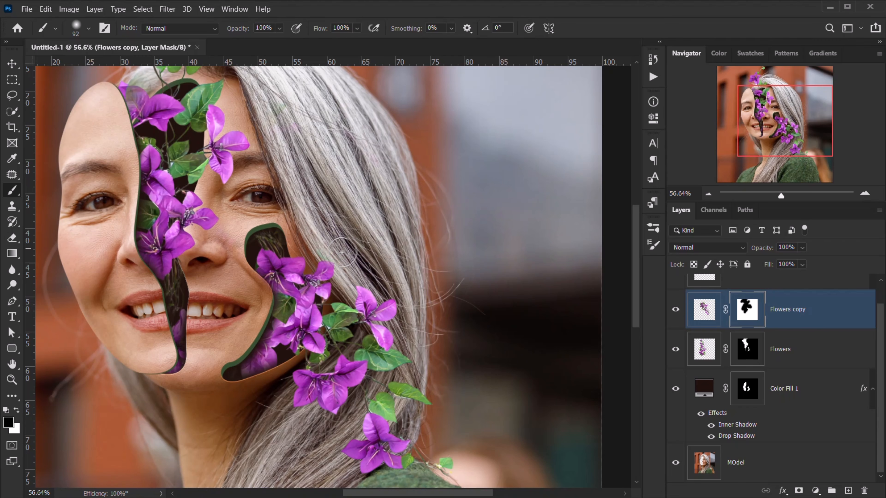
{"action": "scroll", "coordinate": [247, 292], "scroll_direction": "up", "scroll_amount": 5}
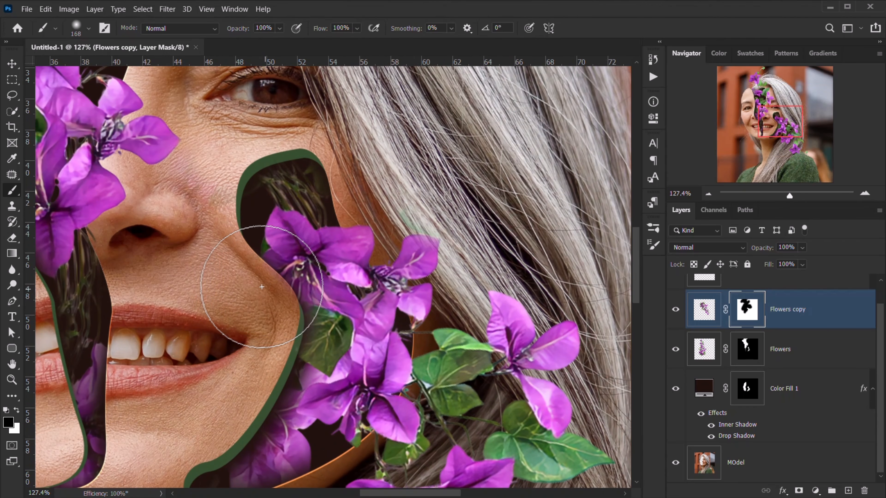
{"action": "mouse_move", "coordinate": [272, 335]}
{"action": "left_mouse_down"}
{"action": "mouse_move", "coordinate": [216, 352]}
{"action": "mouse_move", "coordinate": [265, 331]}
{"action": "mouse_move", "coordinate": [252, 349]}
{"action": "mouse_move", "coordinate": [255, 376]}
{"action": "mouse_move", "coordinate": [283, 336]}
{"action": "mouse_move", "coordinate": [306, 326]}
{"action": "mouse_move", "coordinate": [267, 336]}
{"action": "mouse_move", "coordinate": [284, 372]}
{"action": "mouse_move", "coordinate": [293, 333]}
{"action": "mouse_move", "coordinate": [342, 324]}
{"action": "mouse_move", "coordinate": [359, 313]}
{"action": "mouse_move", "coordinate": [347, 311]}
{"action": "mouse_move", "coordinate": [350, 304]}
{"action": "left_mouse_up"}
- Restore the flower below the cheek gap, fade out the green leaf, then disable the mask to compare
{"action": "key", "text": "x"}
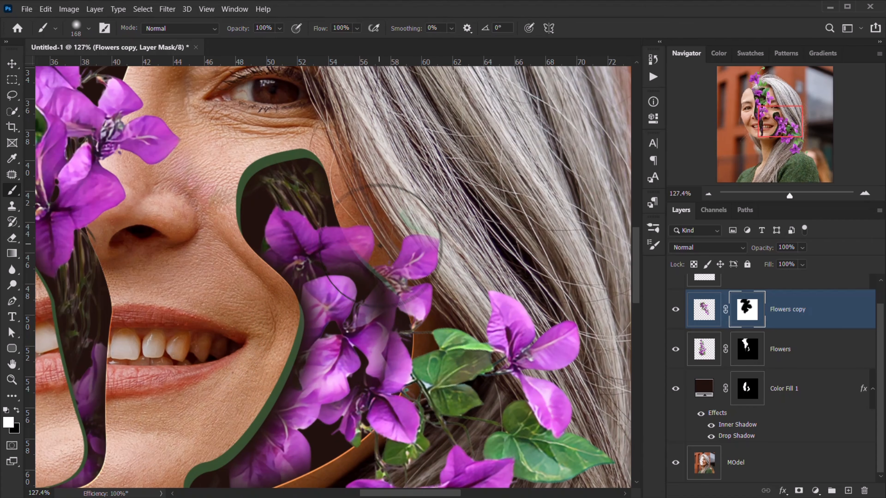
{"action": "left_click_drag", "start_coordinate": [383, 244], "coordinate": [378, 285]}
{"action": "left_click_drag", "start_coordinate": [452, 183], "coordinate": [410, 186]}
{"action": "key", "text": "x"}
{"action": "mouse_move", "coordinate": [372, 171]}
{"action": "left_mouse_down"}
{"action": "mouse_move", "coordinate": [410, 186]}
{"action": "mouse_move", "coordinate": [410, 195]}
{"action": "mouse_move", "coordinate": [475, 211]}
{"action": "left_mouse_up"}
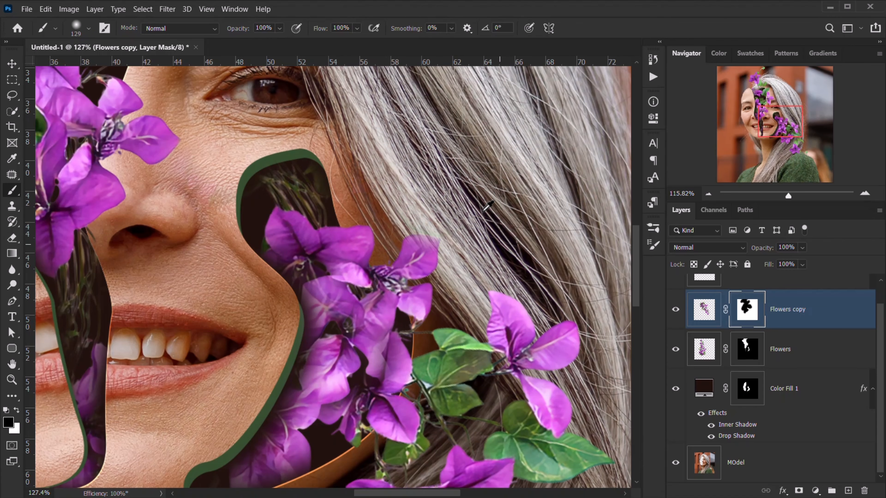
{"action": "scroll", "coordinate": [483, 212], "scroll_direction": "down", "scroll_amount": 10}
{"action": "scroll", "coordinate": [485, 210], "scroll_direction": "up", "scroll_amount": 5}
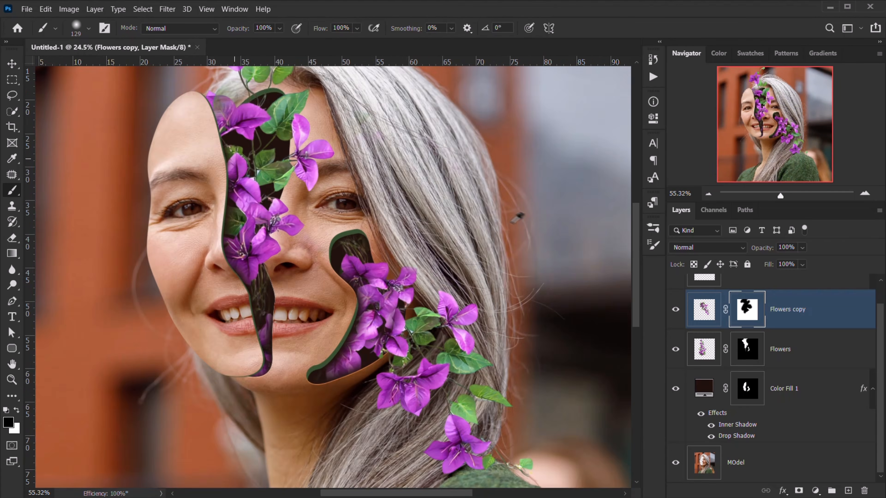
{"action": "scroll", "coordinate": [517, 217], "scroll_direction": "up", "scroll_amount": 3}
{"action": "left_click", "coordinate": [746, 321], "text": "shift"}
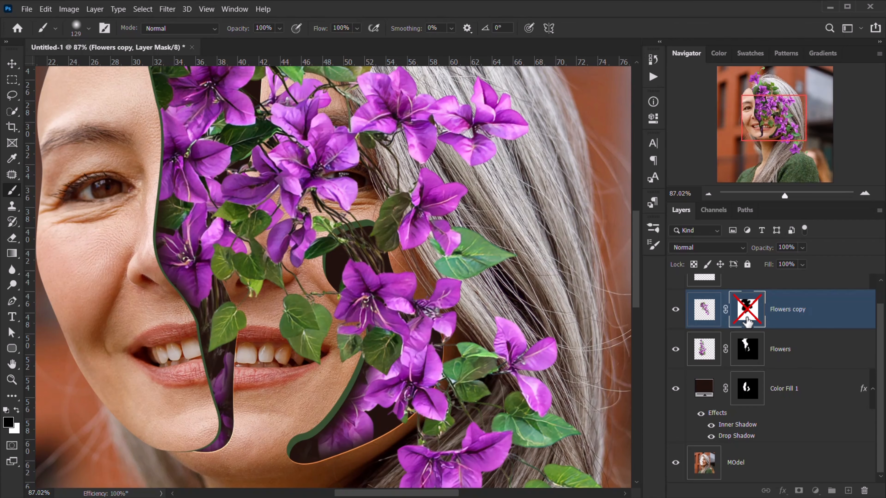
- Re-enable the Flowers copy mask, reveal more of the purple flower below the cheek, and hide the lower-left petal area
{"action": "left_click", "coordinate": [746, 321], "text": "shift"}
{"action": "scroll", "coordinate": [317, 294], "scroll_direction": "up", "scroll_amount": 4}
{"action": "key", "text": "x"}
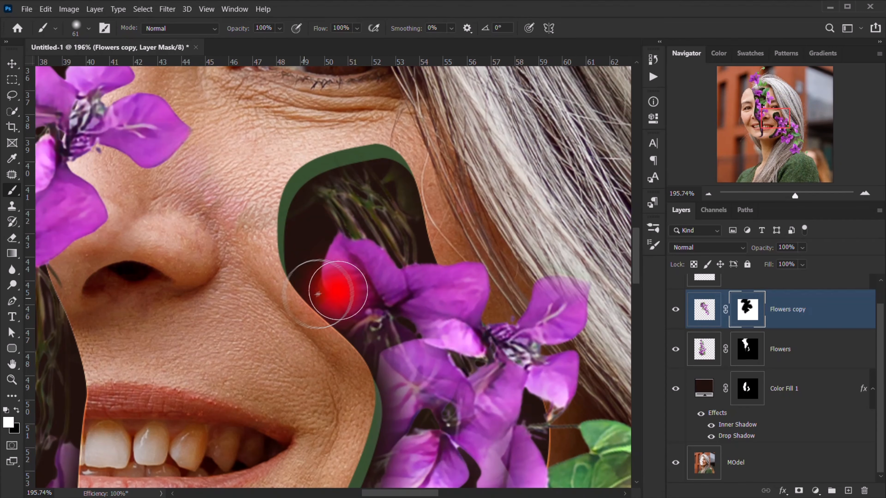
{"action": "mouse_move", "coordinate": [336, 316]}
{"action": "left_mouse_down"}
{"action": "mouse_move", "coordinate": [347, 393]}
{"action": "mouse_move", "coordinate": [315, 349]}
{"action": "mouse_move", "coordinate": [318, 357]}
{"action": "mouse_move", "coordinate": [329, 287]}
{"action": "left_mouse_up"}
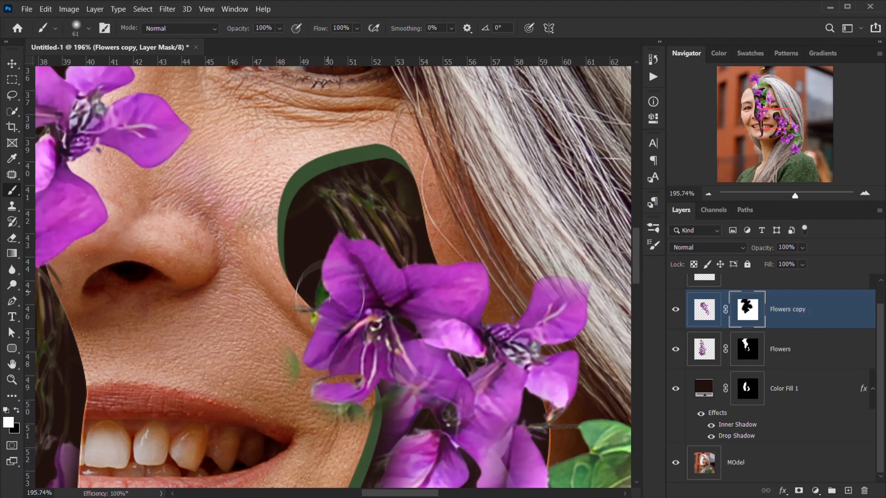
{"action": "right_click", "coordinate": [286, 293], "text": "alt"}
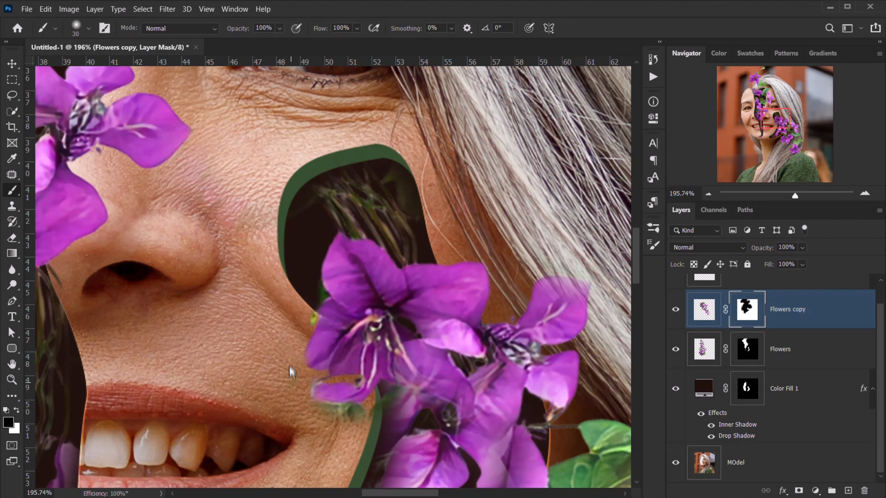
{"action": "left_click_drag", "start_coordinate": [356, 378], "coordinate": [334, 396]}
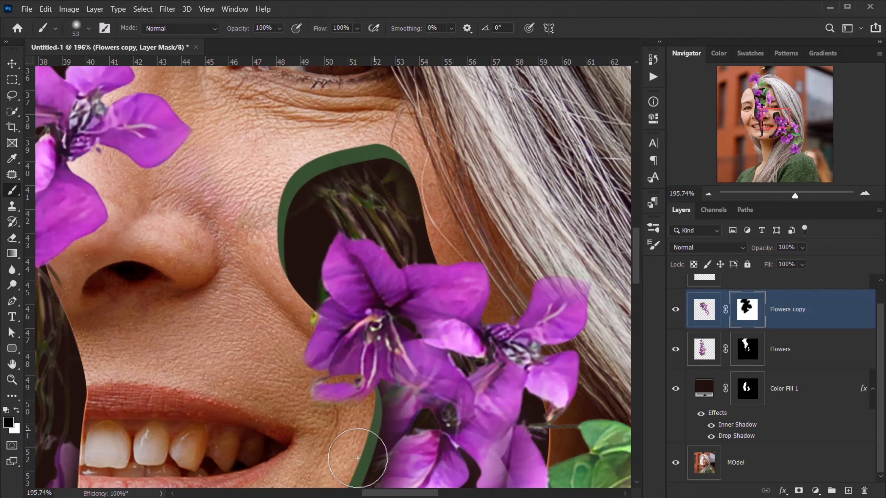
{"action": "scroll", "coordinate": [344, 411], "scroll_direction": "down", "scroll_amount": 6}
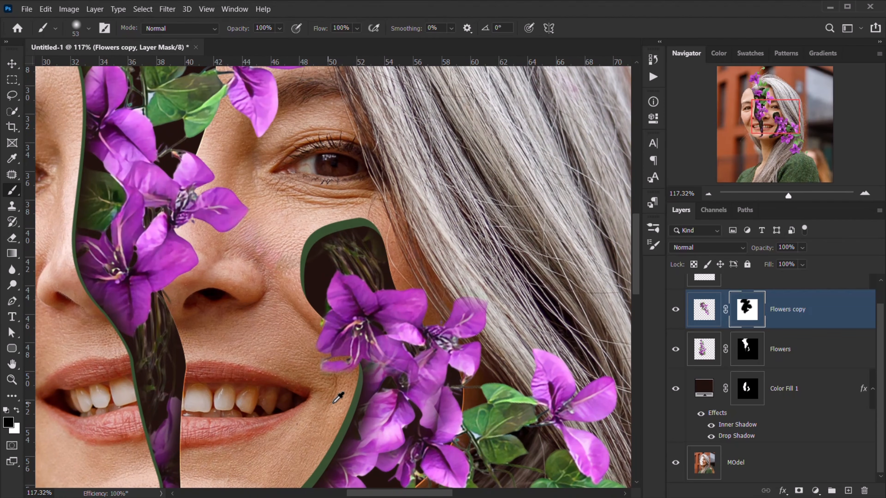
{"action": "scroll", "coordinate": [336, 397], "scroll_direction": "down", "scroll_amount": 2}
{"action": "scroll", "coordinate": [344, 223], "scroll_direction": "up", "scroll_amount": 7}
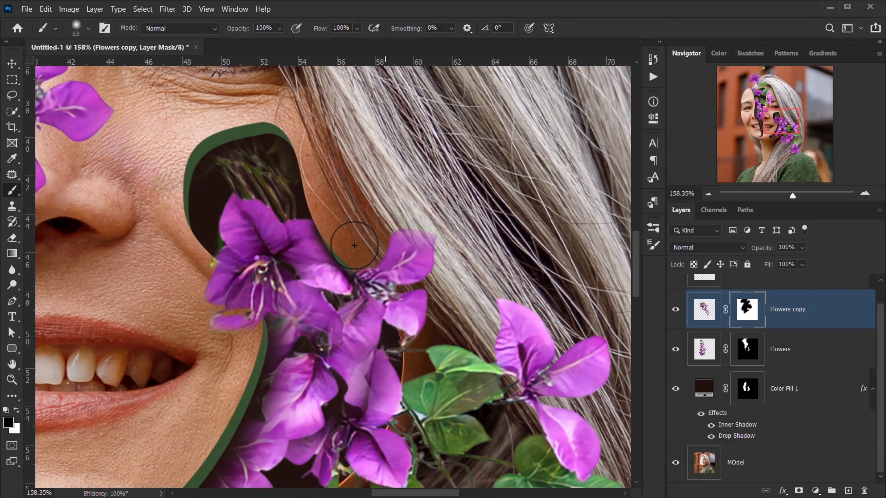
{"action": "scroll", "coordinate": [353, 245], "scroll_direction": "down", "scroll_amount": 4}
{"action": "scroll", "coordinate": [360, 241], "scroll_direction": "down", "scroll_amount": 1}
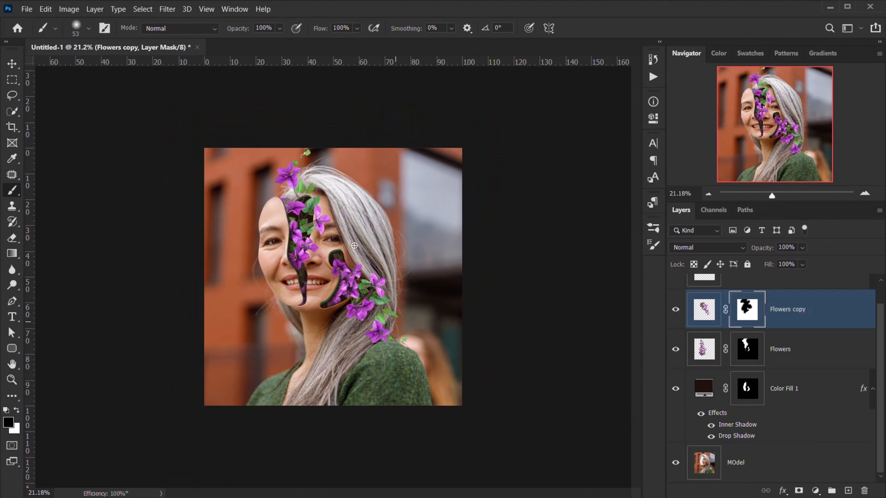
{"action": "scroll", "coordinate": [359, 240], "scroll_direction": "up", "scroll_amount": 10}
{"action": "scroll", "coordinate": [355, 245], "scroll_direction": "up", "scroll_amount": 5}
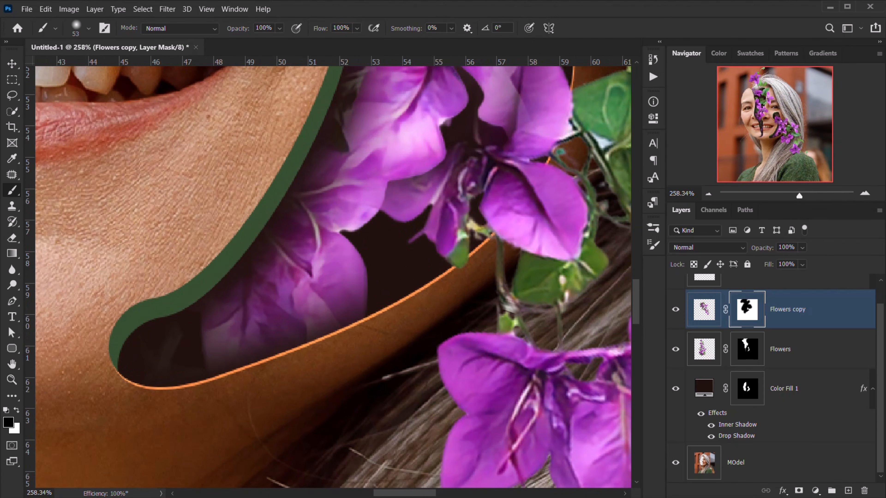
- On the Flowers layer's mask, reveal petals along the gap's lower edge and hide the green bud glow
{"action": "left_click", "coordinate": [675, 354]}
{"action": "left_click", "coordinate": [676, 353]}
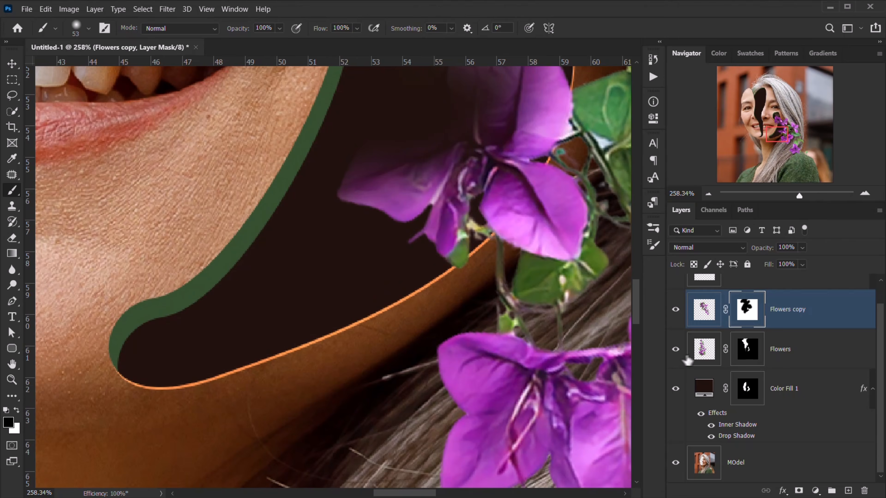
{"action": "left_click", "coordinate": [743, 355]}
{"action": "key", "text": "x"}
{"action": "mouse_move", "coordinate": [353, 323]}
{"action": "left_mouse_down"}
{"action": "mouse_move", "coordinate": [321, 340]}
{"action": "mouse_move", "coordinate": [298, 333]}
{"action": "mouse_move", "coordinate": [309, 331]}
{"action": "mouse_move", "coordinate": [287, 336]}
{"action": "mouse_move", "coordinate": [233, 365]}
{"action": "mouse_move", "coordinate": [208, 407]}
{"action": "mouse_move", "coordinate": [304, 330]}
{"action": "left_mouse_up"}
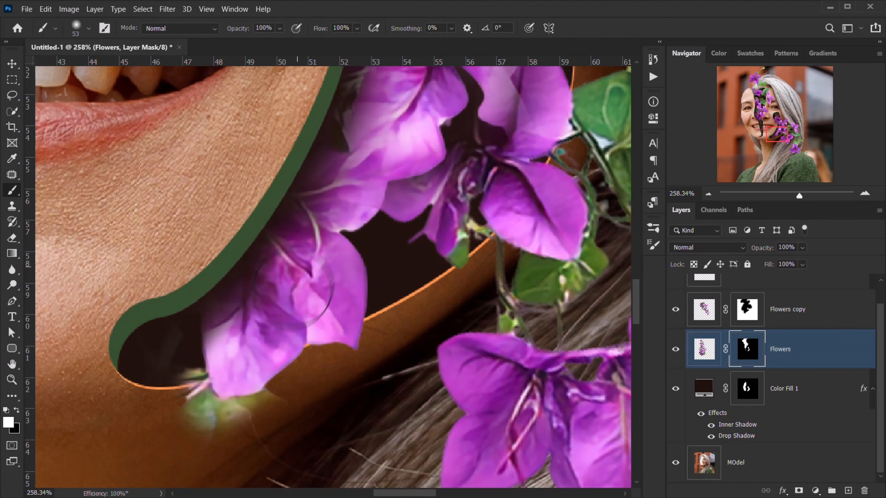
{"action": "key", "text": "x"}
{"action": "mouse_move", "coordinate": [176, 406]}
{"action": "left_mouse_down"}
{"action": "mouse_move", "coordinate": [207, 438]}
{"action": "mouse_move", "coordinate": [272, 434]}
{"action": "mouse_move", "coordinate": [280, 420]}
{"action": "mouse_move", "coordinate": [250, 430]}
{"action": "mouse_move", "coordinate": [195, 423]}
{"action": "mouse_move", "coordinate": [179, 394]}
{"action": "left_mouse_up"}
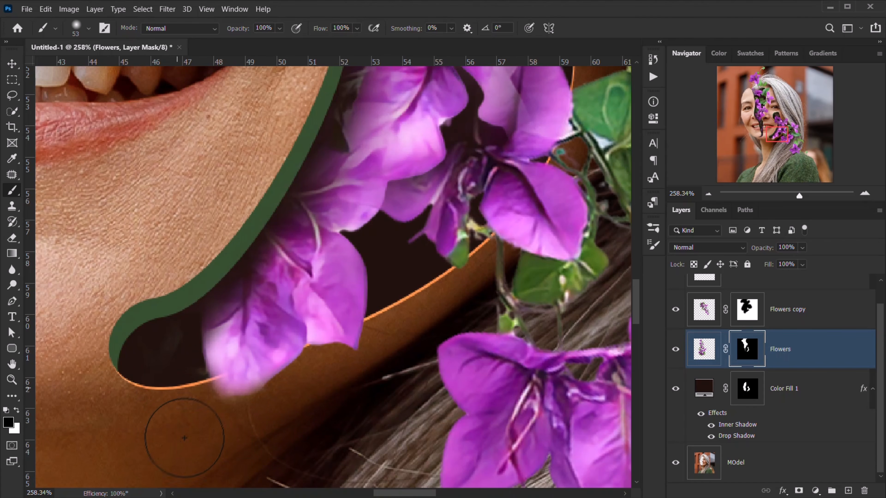
{"action": "scroll", "coordinate": [184, 431], "scroll_direction": "down", "scroll_amount": 5}
{"action": "scroll", "coordinate": [194, 434], "scroll_direction": "down", "scroll_amount": 3}
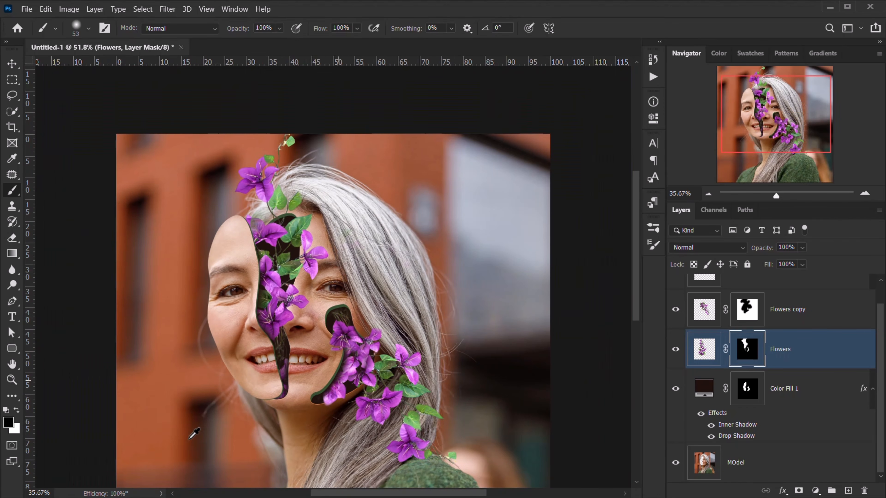
{"action": "scroll", "coordinate": [251, 398], "scroll_direction": "down", "scroll_amount": 3}
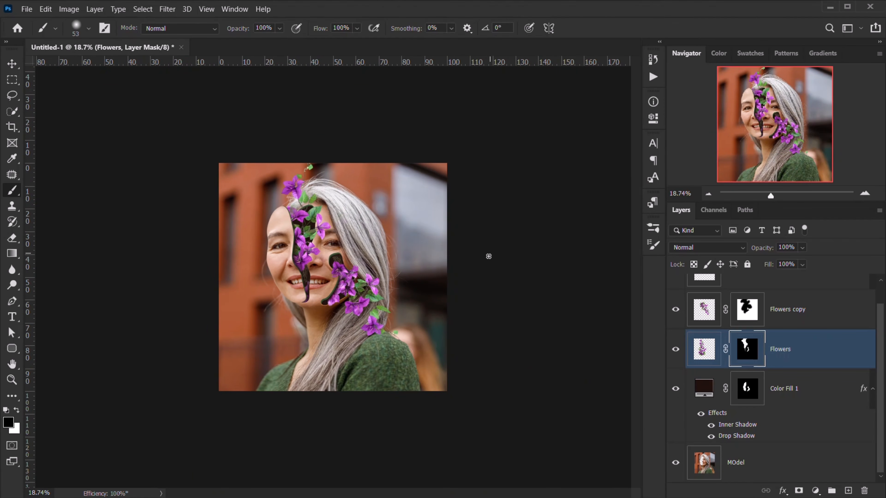
{"action": "scroll", "coordinate": [489, 257], "scroll_direction": "up", "scroll_amount": 3}
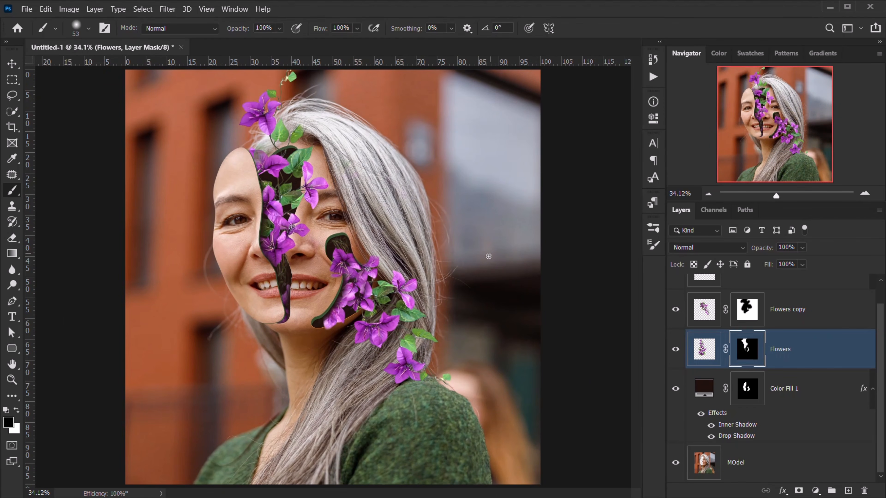
{"action": "scroll", "coordinate": [296, 257], "scroll_direction": "up", "scroll_amount": 4}
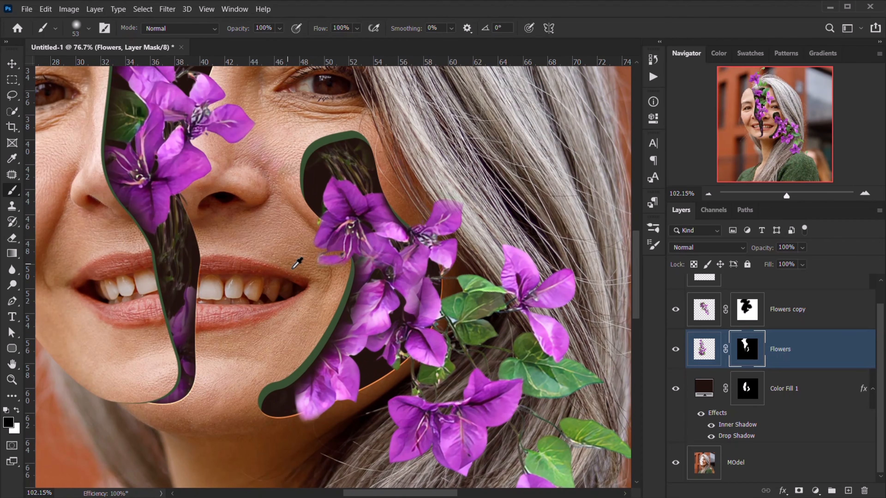
{"action": "scroll", "coordinate": [297, 262], "scroll_direction": "down", "scroll_amount": 2}
{"action": "scroll", "coordinate": [293, 268], "scroll_direction": "down", "scroll_amount": 3}
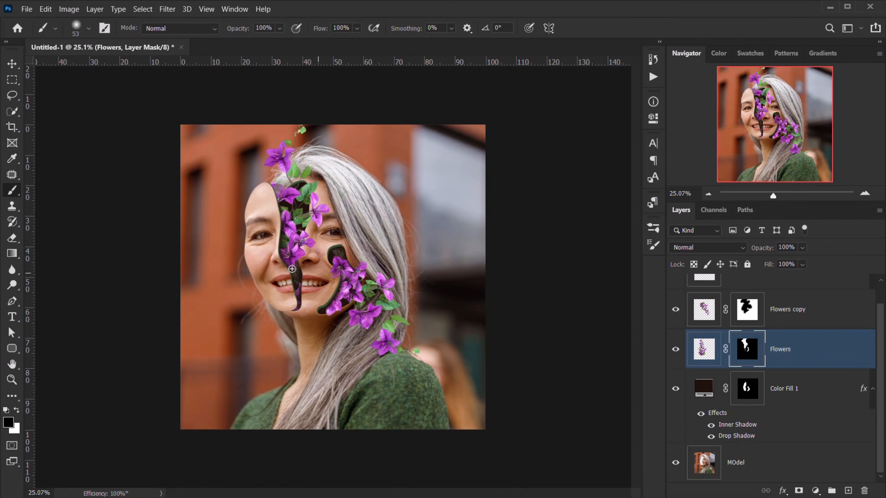
- Add a new empty layer named Shadow above Color Fill 1
{"action": "left_click", "coordinate": [818, 396]}
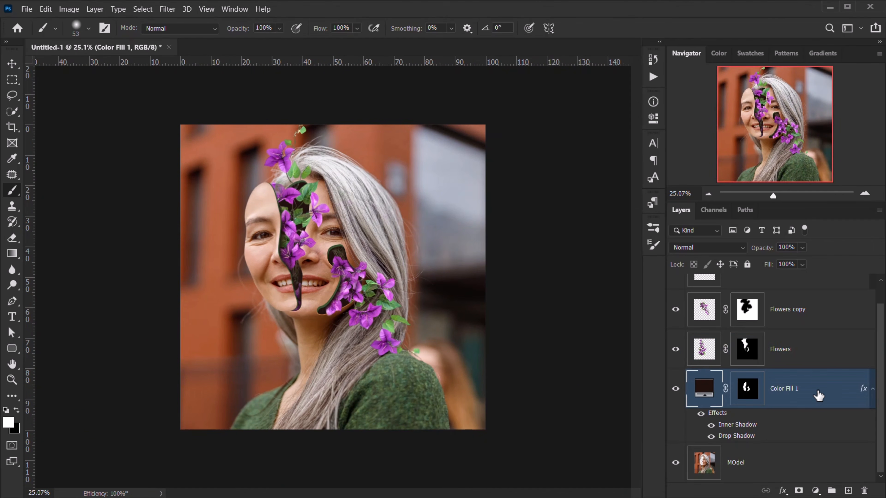
{"action": "left_click", "coordinate": [848, 491]}
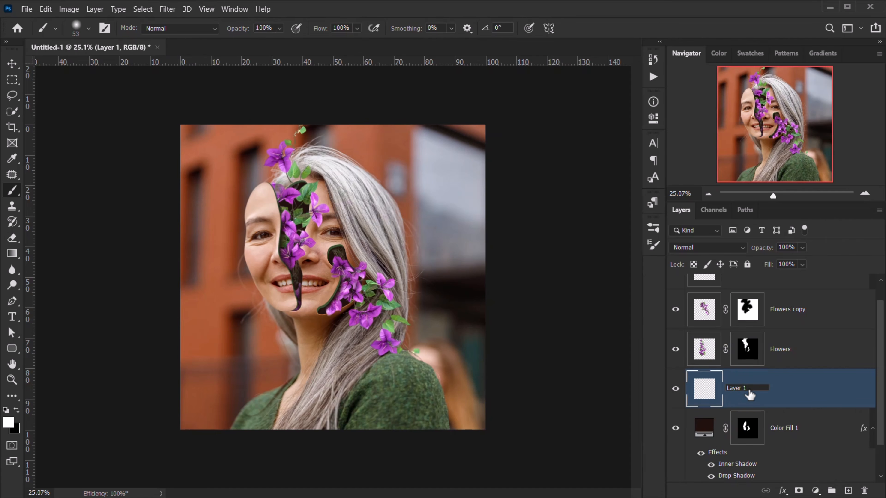
{"action": "type", "text": "Shadow"}
{"action": "key", "text": "Return"}
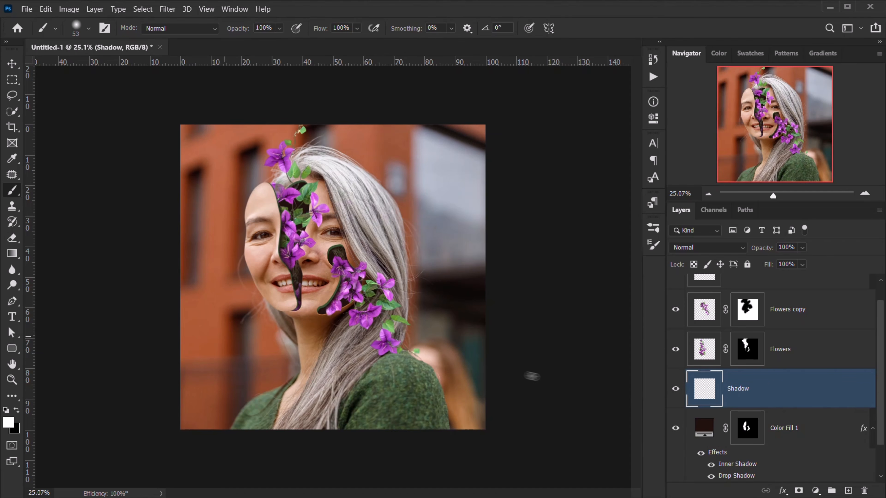
{"action": "scroll", "coordinate": [261, 322], "scroll_direction": "up", "scroll_amount": 2}
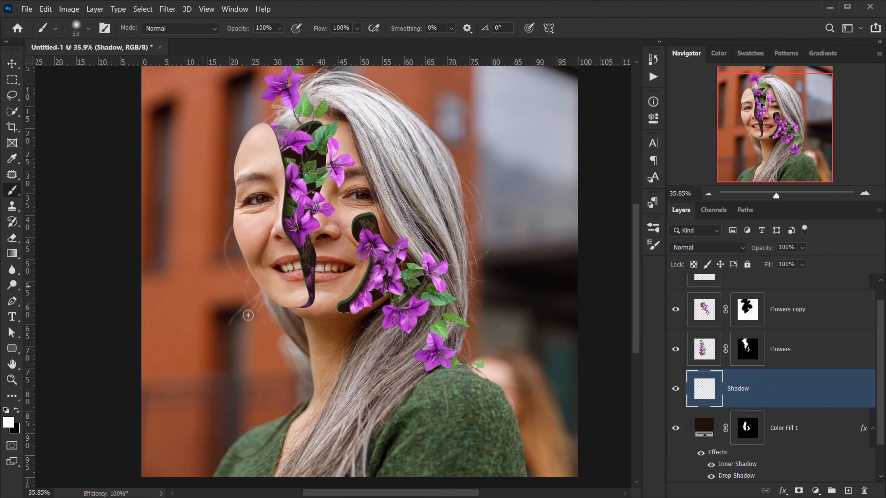
{"action": "scroll", "coordinate": [333, 226], "scroll_direction": "up", "scroll_amount": 4}
- Set the foreground colour to a very dark brown in the Color Picker
{"action": "left_click_drag", "start_coordinate": [256, 221], "coordinate": [274, 222]}
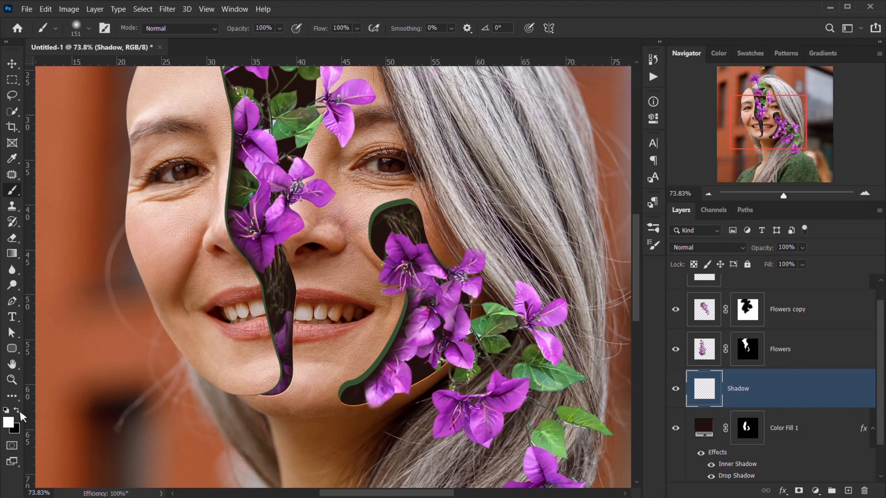
{"action": "left_click", "coordinate": [8, 422]}
{"action": "left_click", "coordinate": [570, 395]}
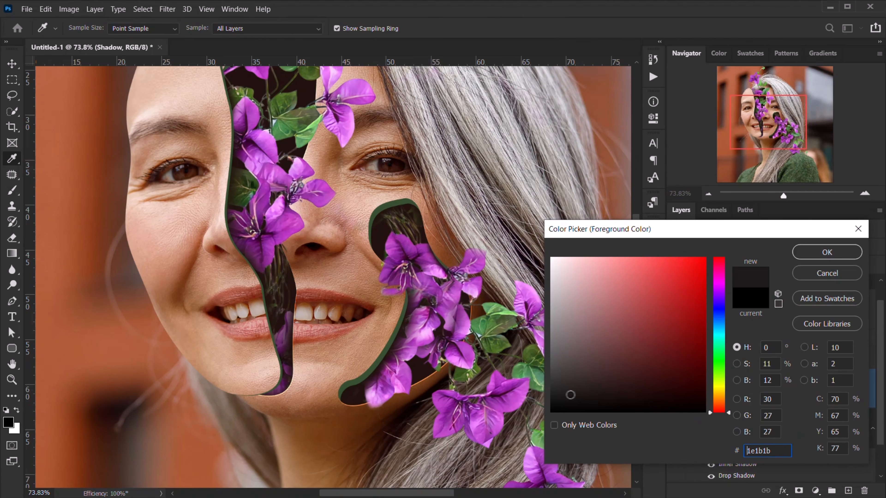
{"action": "left_click_drag", "start_coordinate": [718, 413], "coordinate": [719, 402]}
{"action": "left_click_drag", "start_coordinate": [610, 390], "coordinate": [615, 398]}
{"action": "left_click", "coordinate": [816, 253]}
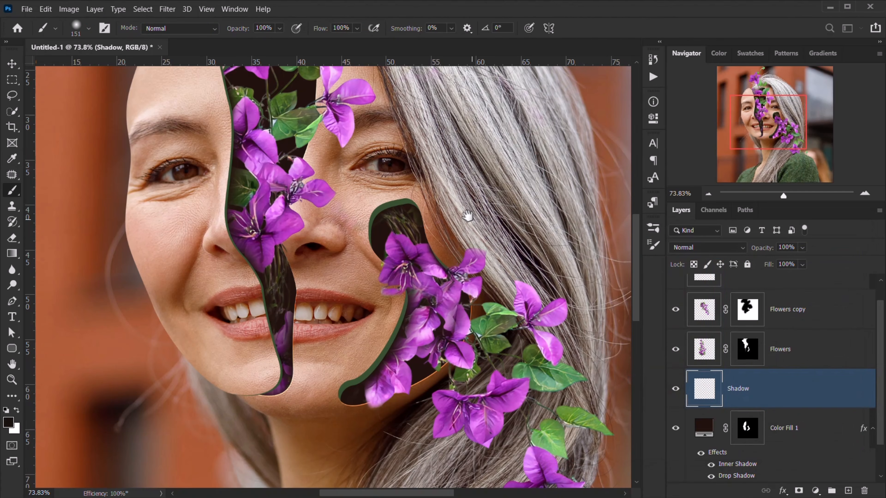
- Make the brush small and harder-edged, zoomed in on the flowers over the nose
{"action": "mouse_move", "coordinate": [466, 215]}
{"action": "left_mouse_down"}
{"action": "mouse_move", "coordinate": [406, 248]}
{"action": "mouse_move", "coordinate": [401, 274]}
{"action": "left_mouse_up"}
{"action": "left_click_drag", "start_coordinate": [315, 257], "coordinate": [326, 198]}
{"action": "left_click_drag", "start_coordinate": [278, 250], "coordinate": [313, 250]}
{"action": "left_click_drag", "start_coordinate": [180, 225], "coordinate": [219, 249]}
{"action": "mouse_move", "coordinate": [246, 170]}
{"action": "left_mouse_down"}
{"action": "mouse_move", "coordinate": [193, 192]}
{"action": "mouse_move", "coordinate": [165, 223]}
{"action": "mouse_move", "coordinate": [221, 208]}
{"action": "mouse_move", "coordinate": [189, 188]}
{"action": "mouse_move", "coordinate": [213, 354]}
{"action": "left_mouse_up"}
- Paint soft dark shadows under the petal and leaf over the nose
{"action": "scroll", "coordinate": [247, 168], "scroll_direction": "up", "scroll_amount": 3}
{"action": "scroll", "coordinate": [255, 161], "scroll_direction": "up", "scroll_amount": 1}
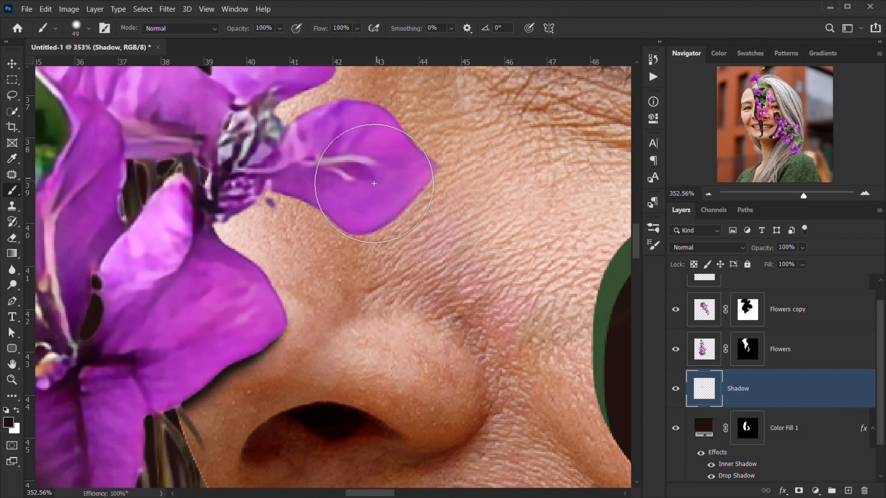
{"action": "mouse_move", "coordinate": [375, 182]}
{"action": "left_mouse_down"}
{"action": "mouse_move", "coordinate": [348, 197]}
{"action": "mouse_move", "coordinate": [280, 168]}
{"action": "left_mouse_up"}
{"action": "left_click_drag", "start_coordinate": [341, 168], "coordinate": [342, 352]}
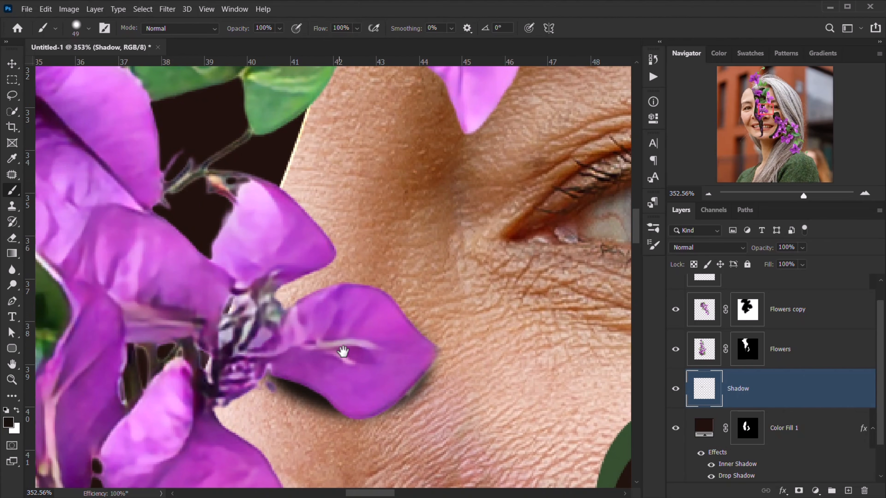
{"action": "mouse_move", "coordinate": [318, 275]}
{"action": "left_mouse_down"}
{"action": "mouse_move", "coordinate": [296, 280]}
{"action": "mouse_move", "coordinate": [264, 266]}
{"action": "mouse_move", "coordinate": [270, 274]}
{"action": "mouse_move", "coordinate": [287, 254]}
{"action": "left_mouse_up"}
{"action": "left_click_drag", "start_coordinate": [304, 187], "coordinate": [299, 273]}
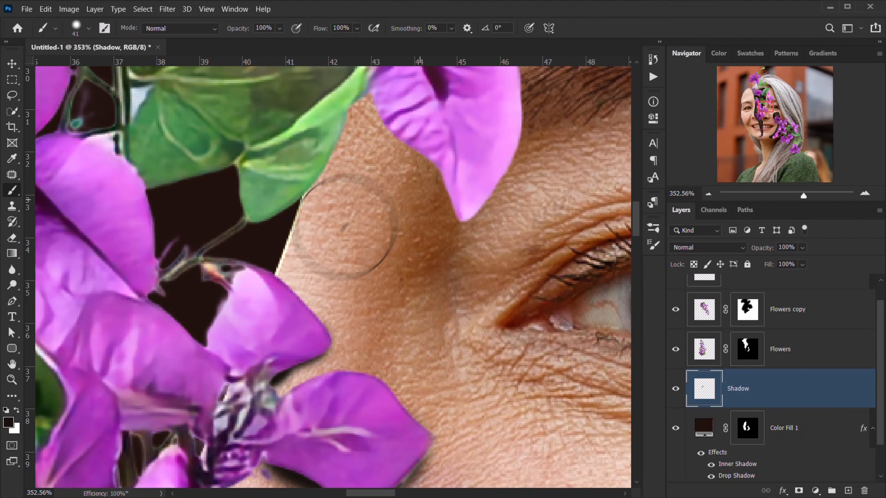
{"action": "mouse_move", "coordinate": [468, 167]}
{"action": "left_mouse_down"}
{"action": "mouse_move", "coordinate": [418, 111]}
{"action": "mouse_move", "coordinate": [371, 89]}
{"action": "mouse_move", "coordinate": [374, 75]}
{"action": "mouse_move", "coordinate": [326, 111]}
{"action": "mouse_move", "coordinate": [299, 154]}
{"action": "left_mouse_up"}
- Resize the brush and move the view to the forehead flowers and the leaf by the hairline
{"action": "scroll", "coordinate": [299, 153], "scroll_direction": "down", "scroll_amount": 10}
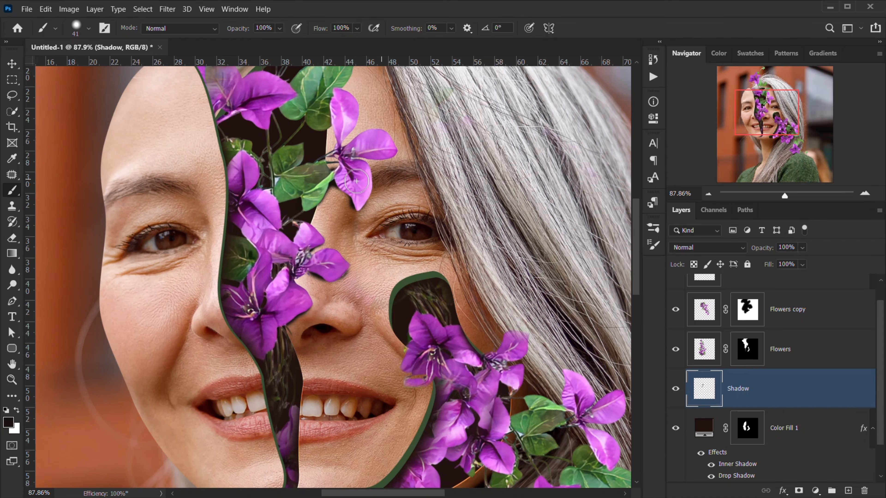
{"action": "mouse_move", "coordinate": [346, 152]}
{"action": "left_mouse_down"}
{"action": "mouse_move", "coordinate": [372, 149]}
{"action": "mouse_move", "coordinate": [374, 114]}
{"action": "left_mouse_up"}
{"action": "scroll", "coordinate": [334, 191], "scroll_direction": "up", "scroll_amount": 6}
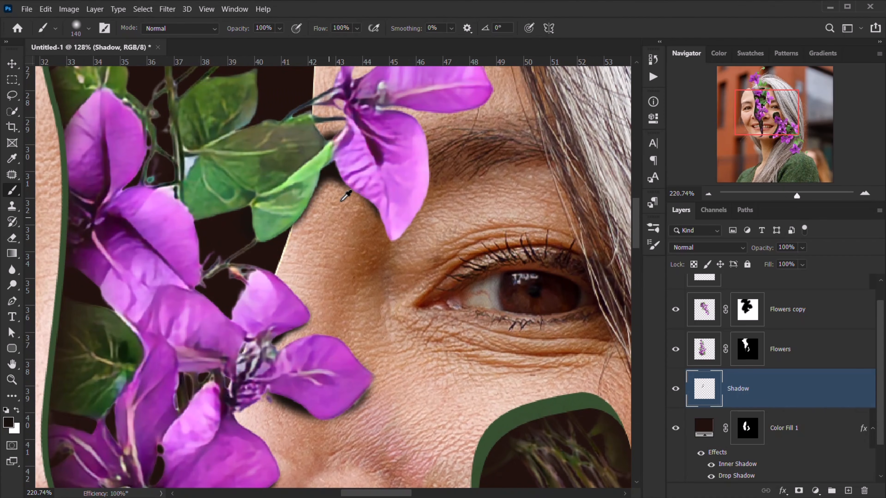
{"action": "mouse_move", "coordinate": [340, 201]}
{"action": "left_mouse_down"}
{"action": "mouse_move", "coordinate": [318, 213]}
{"action": "mouse_move", "coordinate": [345, 199]}
{"action": "left_mouse_up"}
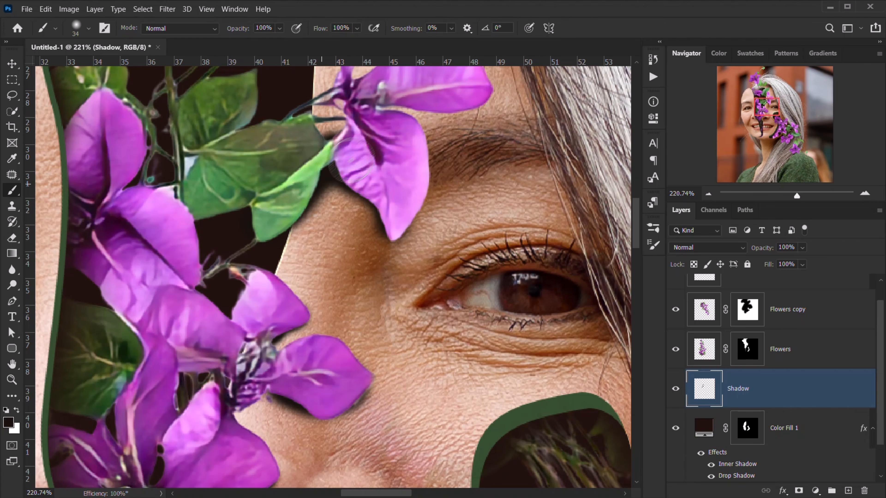
{"action": "left_click_drag", "start_coordinate": [374, 142], "coordinate": [334, 237]}
{"action": "left_click_drag", "start_coordinate": [242, 176], "coordinate": [290, 409]}
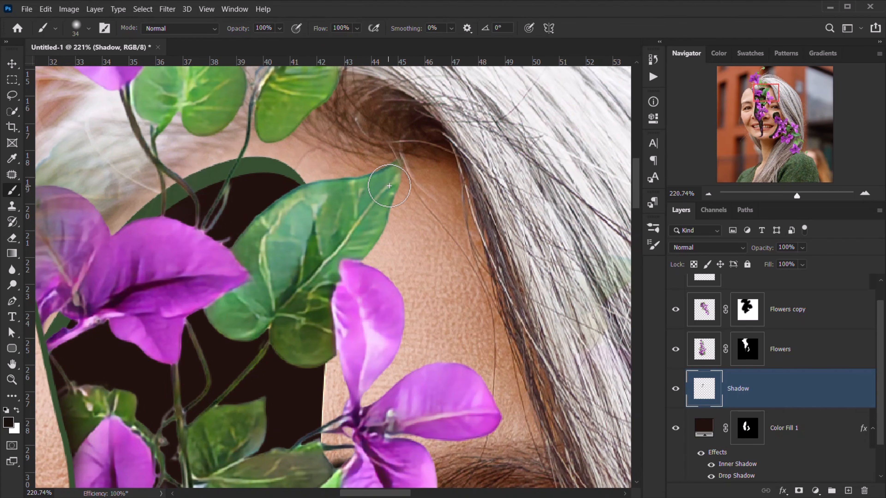
{"action": "left_click_drag", "start_coordinate": [299, 224], "coordinate": [316, 301]}
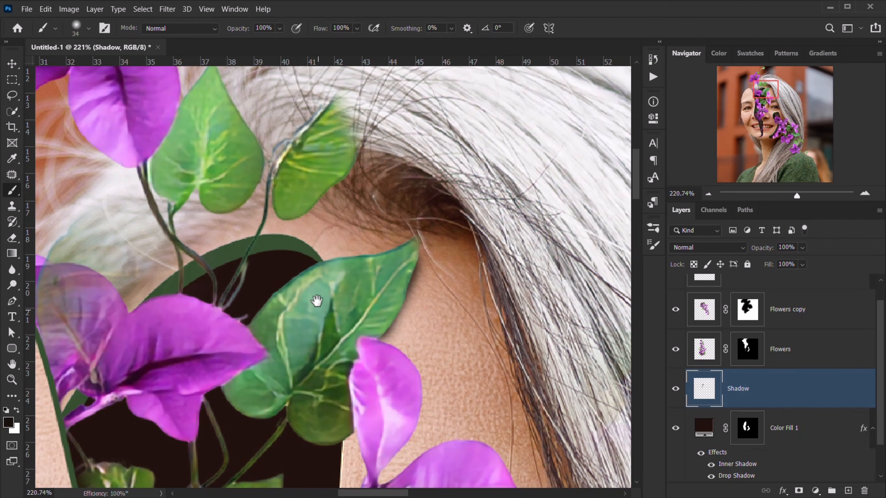
{"action": "left_click_drag", "start_coordinate": [255, 210], "coordinate": [258, 206]}
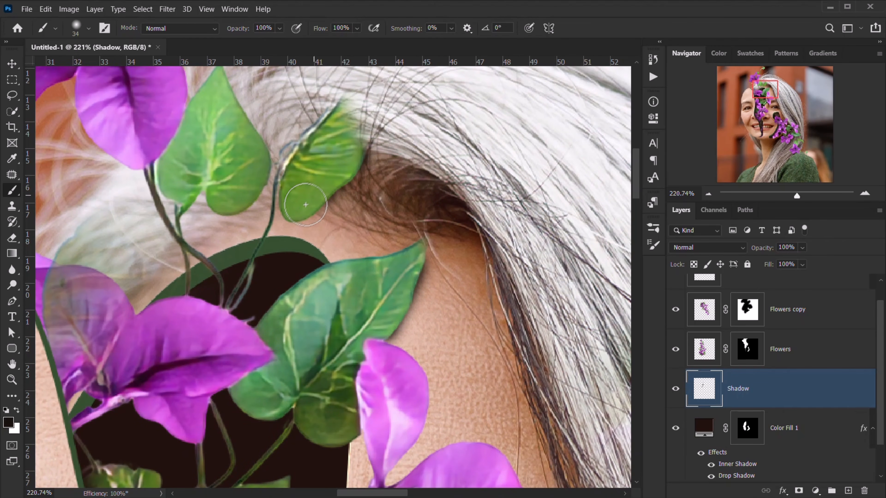
{"action": "scroll", "coordinate": [256, 231], "scroll_direction": "down", "scroll_amount": 3}
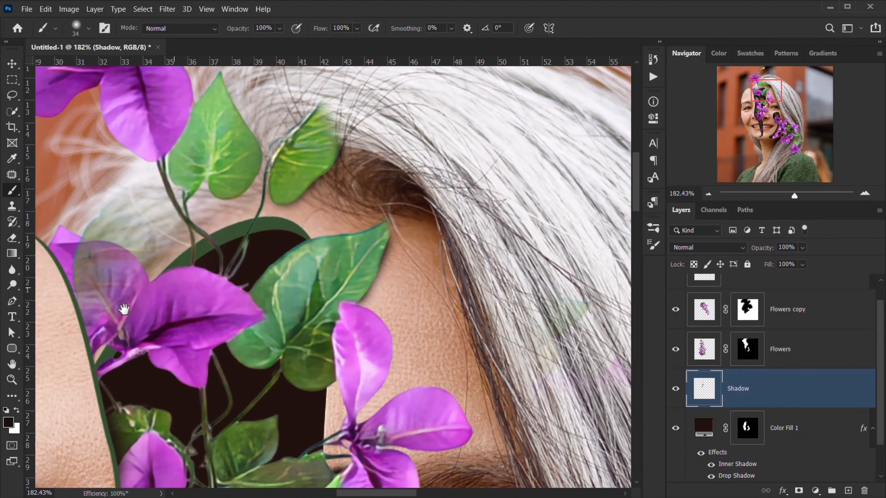
{"action": "left_click_drag", "start_coordinate": [123, 310], "coordinate": [200, 283]}
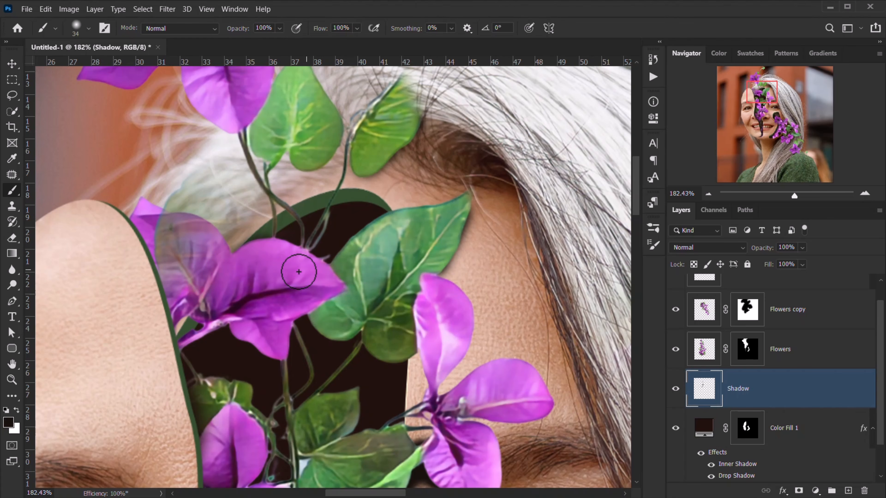
{"action": "scroll", "coordinate": [297, 260], "scroll_direction": "down", "scroll_amount": 5}
{"action": "left_click_drag", "start_coordinate": [521, 306], "coordinate": [162, 84]}
{"action": "scroll", "coordinate": [112, 443], "scroll_direction": "up", "scroll_amount": 8}
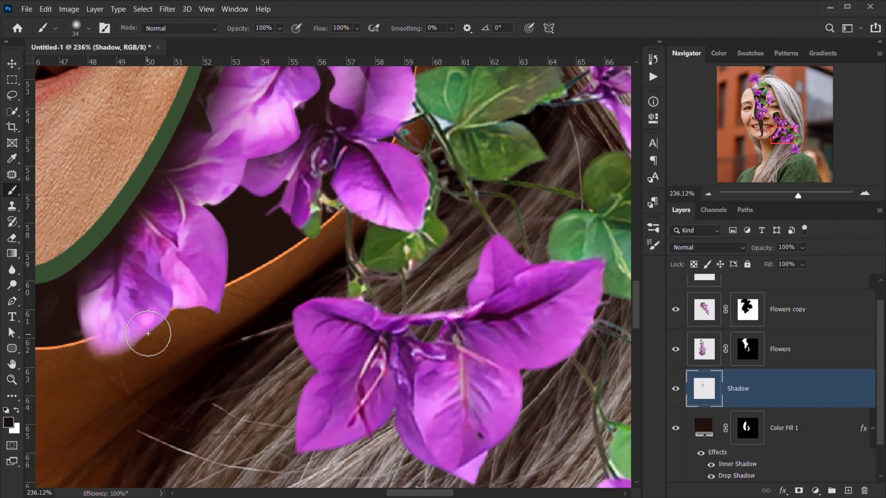
- Redo the shadow under the lower-left petal as a softer stroke with a smaller brush
{"action": "left_click_drag", "start_coordinate": [158, 322], "coordinate": [125, 353]}
{"action": "key", "text": "ctrl+z"}
{"action": "right_click", "coordinate": [144, 326], "text": "alt"}
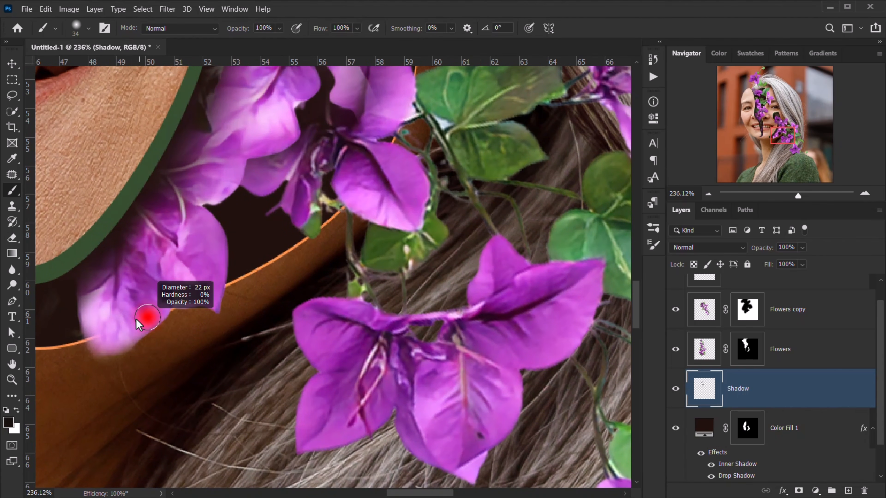
{"action": "left_click_drag", "start_coordinate": [110, 356], "coordinate": [93, 343]}
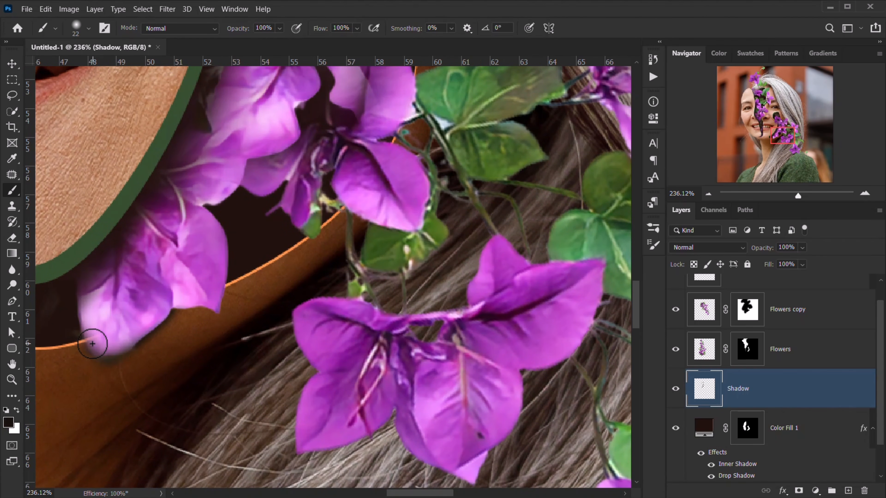
- Shade the skin and hair around the stems of the upper cheek flowers
{"action": "left_click_drag", "start_coordinate": [257, 297], "coordinate": [236, 338]}
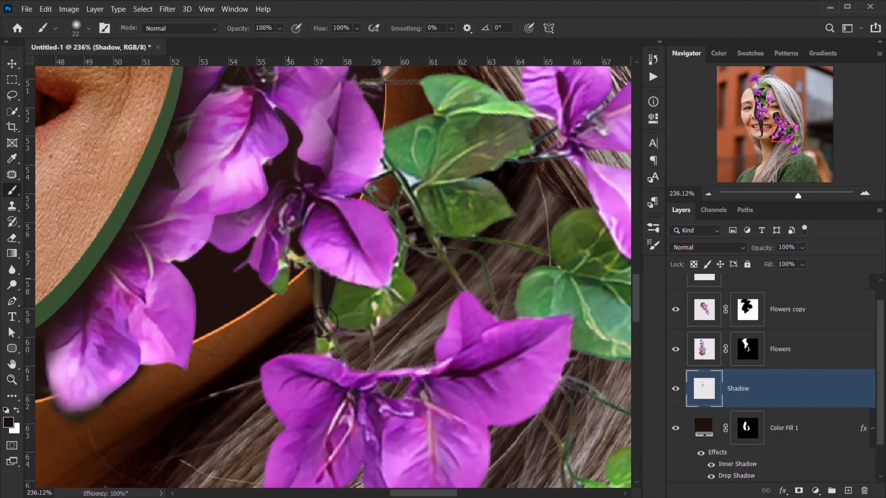
{"action": "left_click_drag", "start_coordinate": [271, 254], "coordinate": [226, 401]}
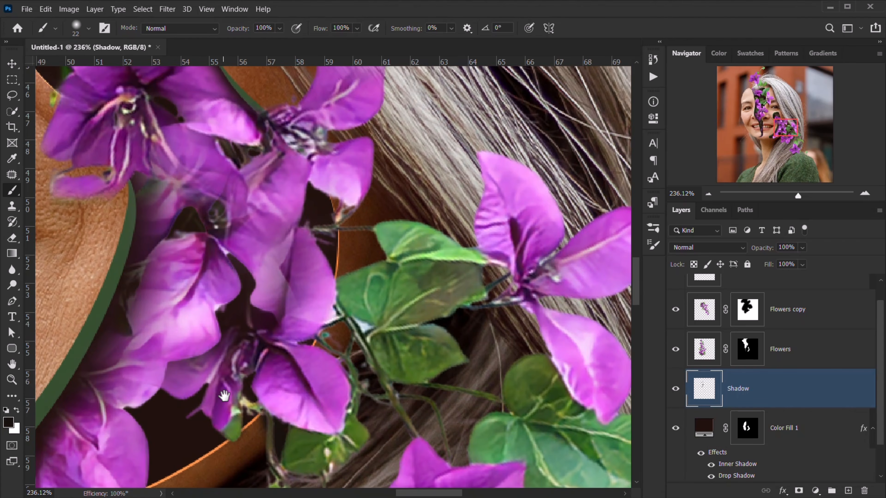
{"action": "left_click_drag", "start_coordinate": [356, 176], "coordinate": [365, 174]}
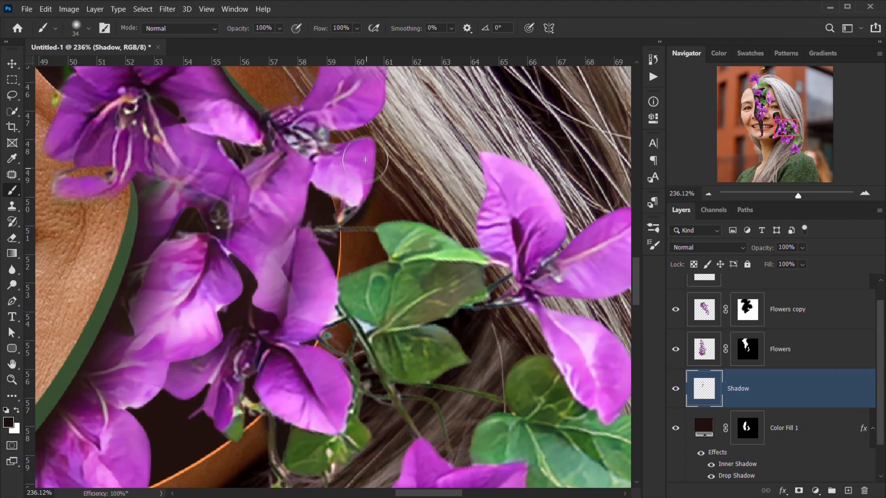
{"action": "left_click_drag", "start_coordinate": [308, 119], "coordinate": [303, 117]}
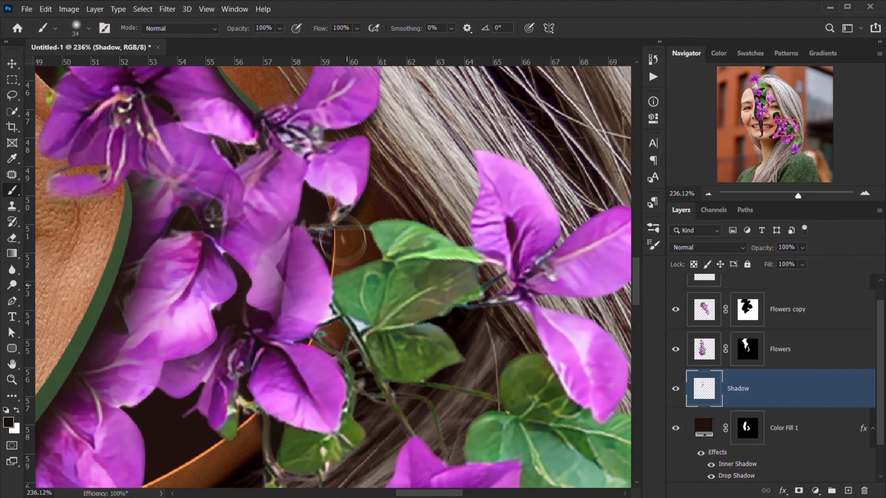
{"action": "mouse_move", "coordinate": [352, 347]}
{"action": "left_mouse_down"}
{"action": "mouse_move", "coordinate": [344, 371]}
{"action": "mouse_move", "coordinate": [379, 374]}
{"action": "mouse_move", "coordinate": [367, 311]}
{"action": "mouse_move", "coordinate": [323, 404]}
{"action": "left_mouse_up"}
{"action": "scroll", "coordinate": [323, 404], "scroll_direction": "down", "scroll_amount": 6}
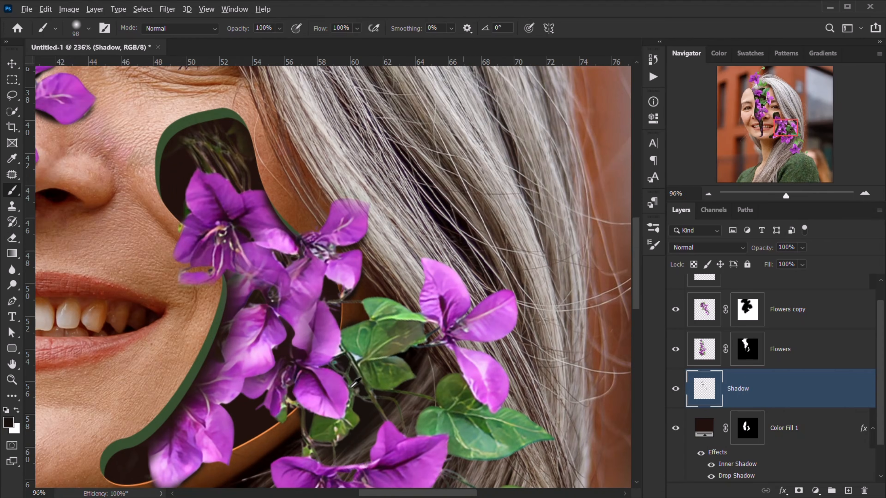
{"action": "scroll", "coordinate": [348, 422], "scroll_direction": "down", "scroll_amount": 5}
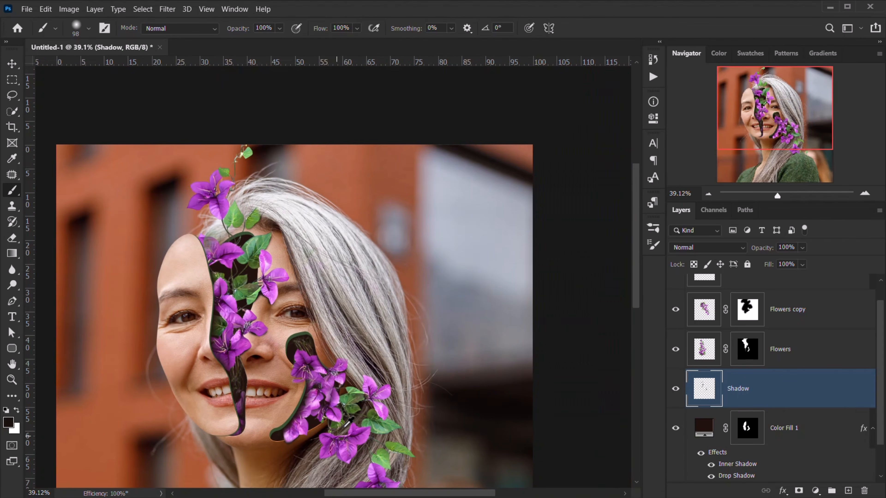
{"action": "scroll", "coordinate": [347, 422], "scroll_direction": "up", "scroll_amount": 5}
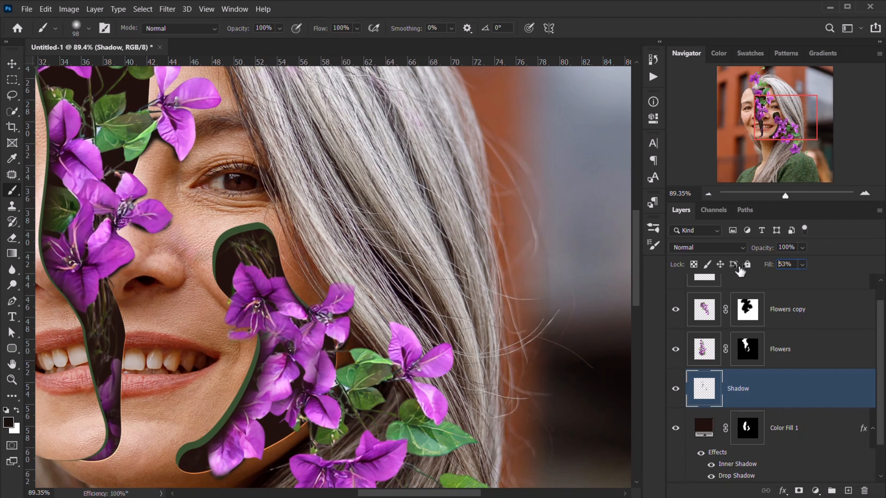
- Lower the Shadow layer's fill to 33% and zoom in on the flower by the shoulder
{"action": "key", "text": "Down"}
{"action": "key", "text": "Down"}
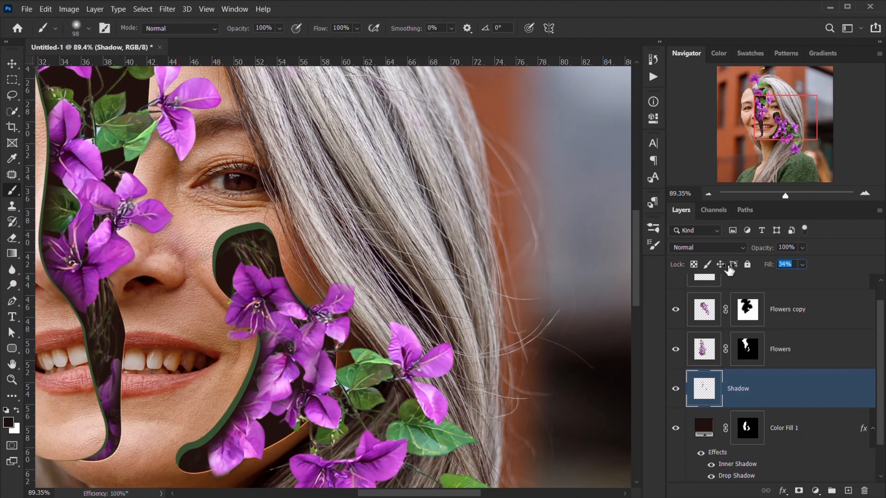
{"action": "scroll", "coordinate": [620, 273], "scroll_direction": "down", "scroll_amount": 5}
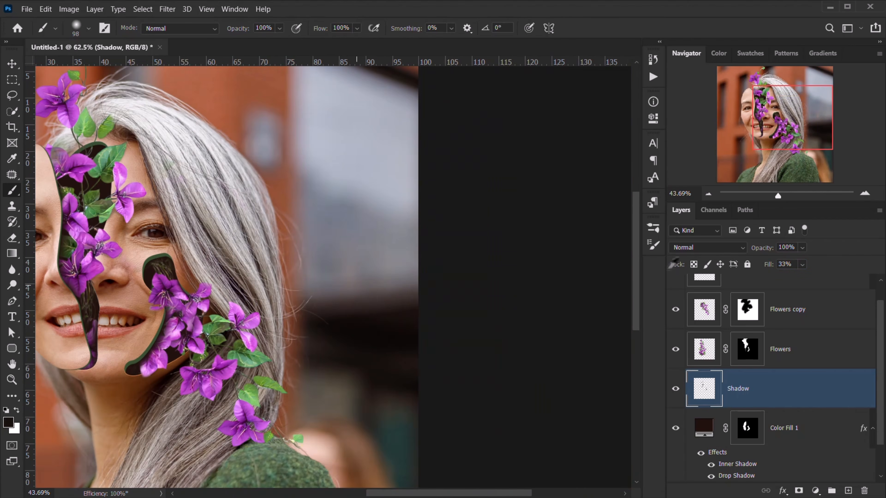
{"action": "scroll", "coordinate": [620, 273], "scroll_direction": "up", "scroll_amount": 1}
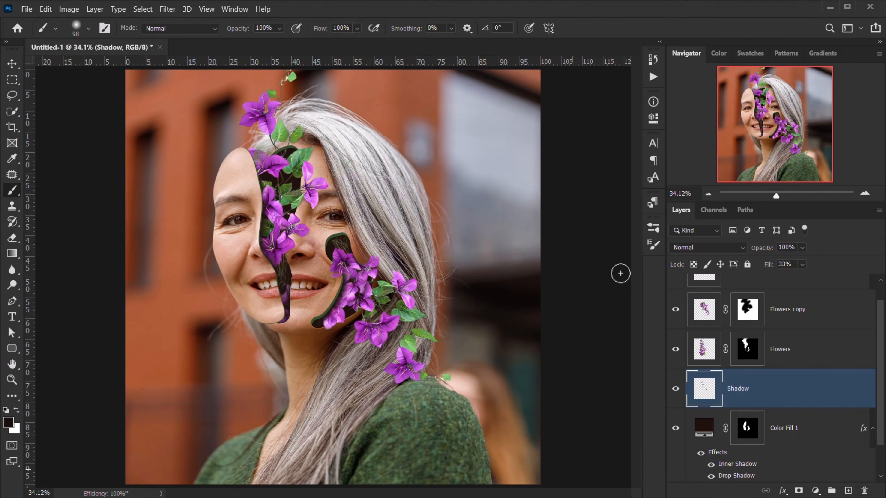
{"action": "scroll", "coordinate": [410, 368], "scroll_direction": "up", "scroll_amount": 10}
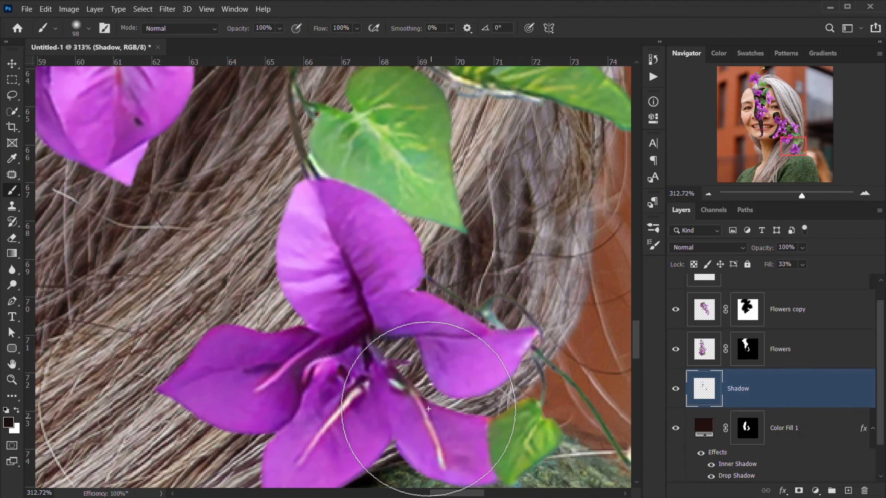
{"action": "mouse_move", "coordinate": [425, 352]}
{"action": "left_mouse_down"}
{"action": "mouse_move", "coordinate": [459, 193]}
{"action": "mouse_move", "coordinate": [414, 237]}
{"action": "mouse_move", "coordinate": [393, 240]}
{"action": "left_mouse_up"}
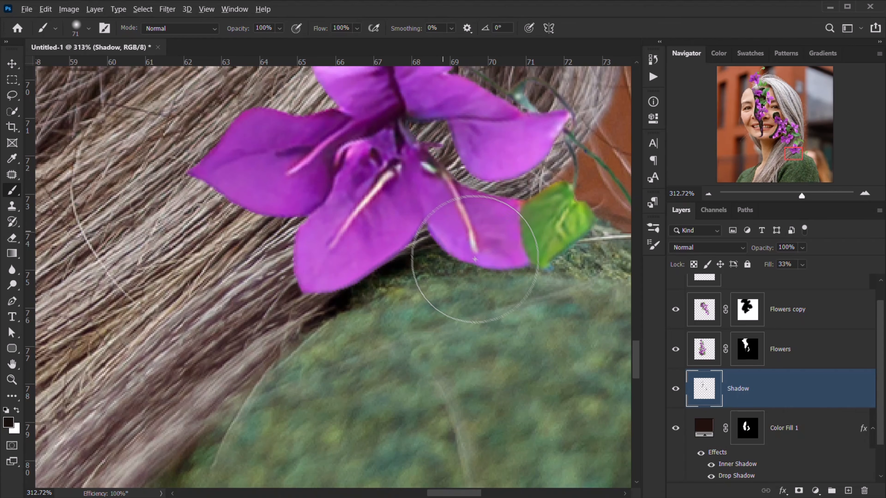
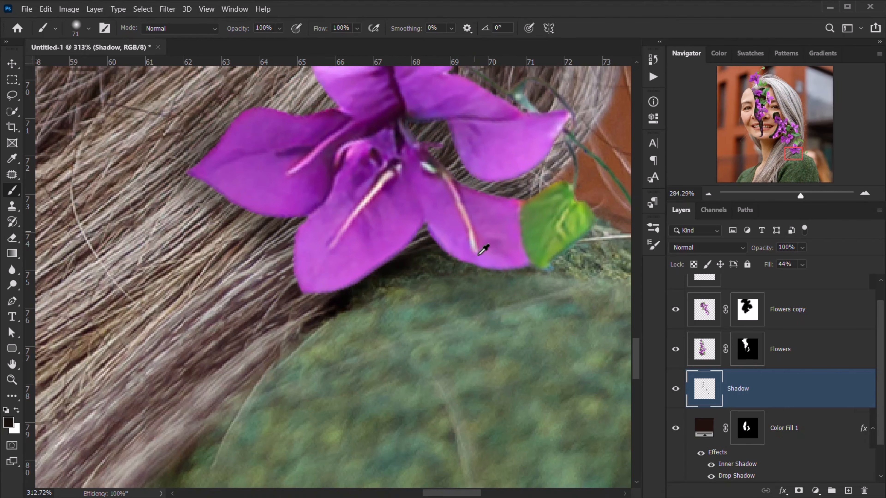
- Zoom out to the full portrait and start a new adjustment layer above Part Face
{"action": "scroll", "coordinate": [480, 247], "scroll_direction": "down", "scroll_amount": 5}
{"action": "scroll", "coordinate": [483, 248], "scroll_direction": "down", "scroll_amount": 6}
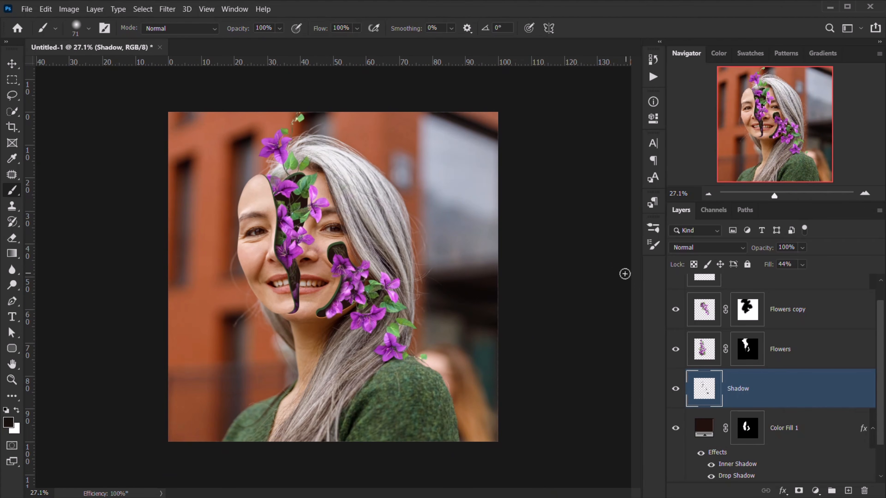
{"action": "scroll", "coordinate": [624, 273], "scroll_direction": "up", "scroll_amount": 1}
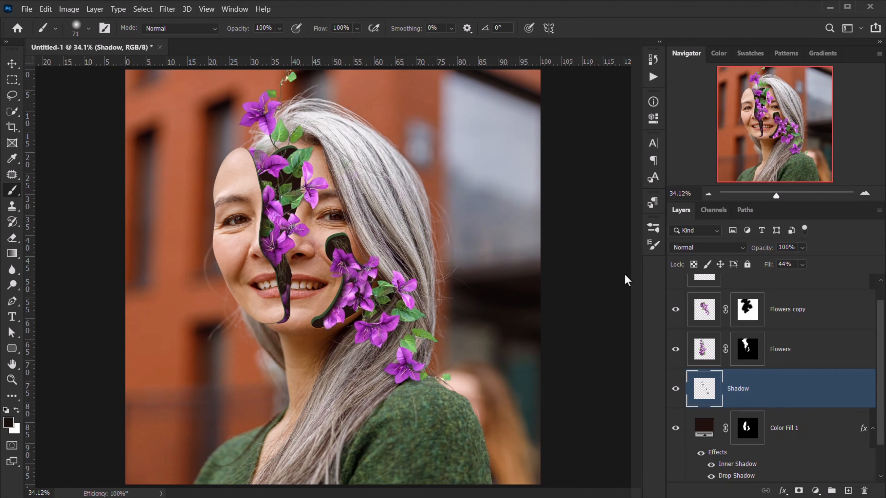
{"action": "scroll", "coordinate": [746, 294], "scroll_direction": "up", "scroll_amount": 1}
{"action": "left_click", "coordinate": [757, 295]}
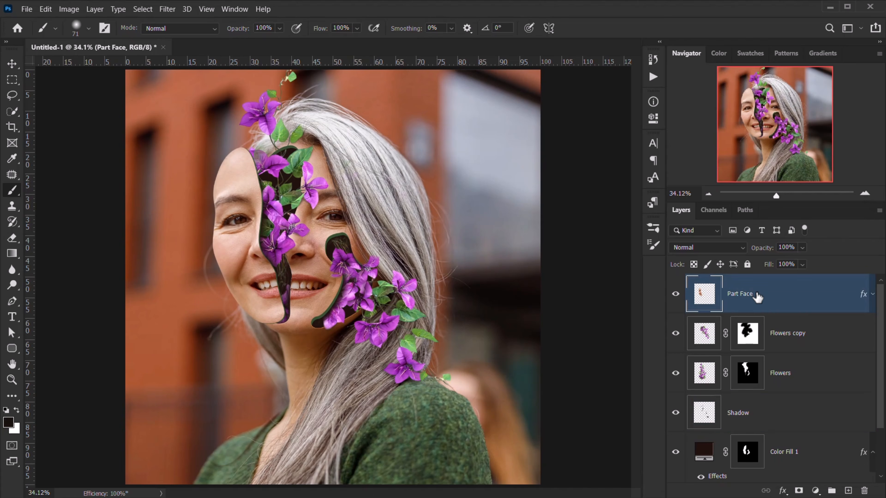
{"action": "left_click", "coordinate": [815, 491]}
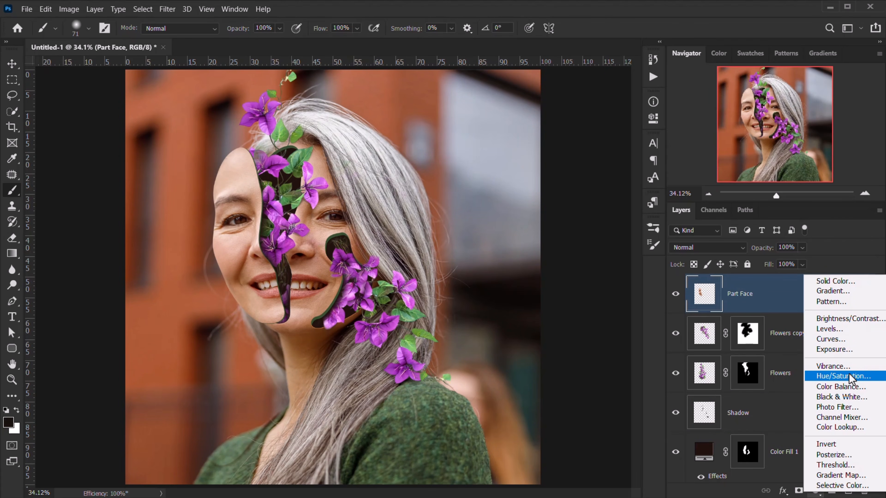
- Add a Levels layer with Red output narrowed to 17–224 and Blue output to 18–229
{"action": "left_click", "coordinate": [828, 328]}
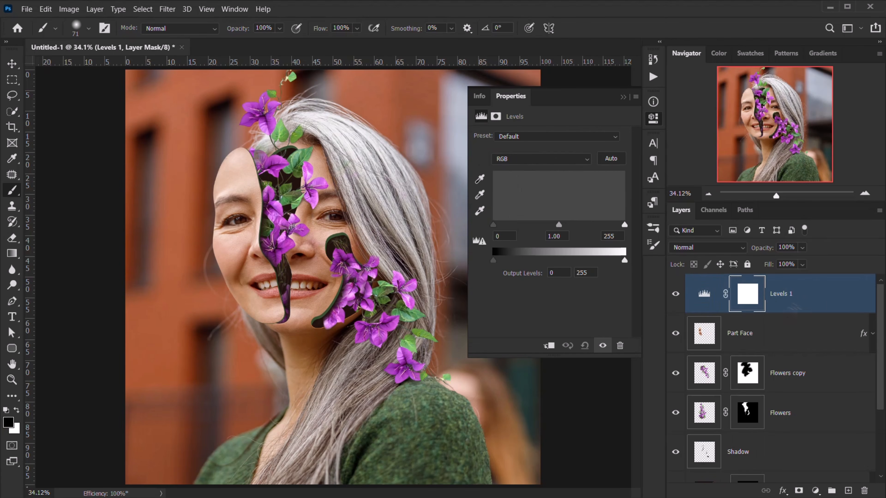
{"action": "left_click", "coordinate": [516, 158]}
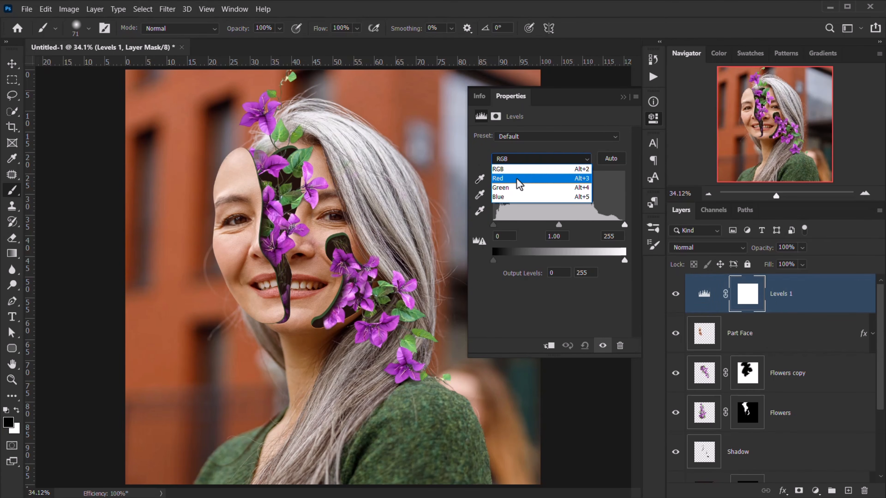
{"action": "left_click", "coordinate": [517, 178]}
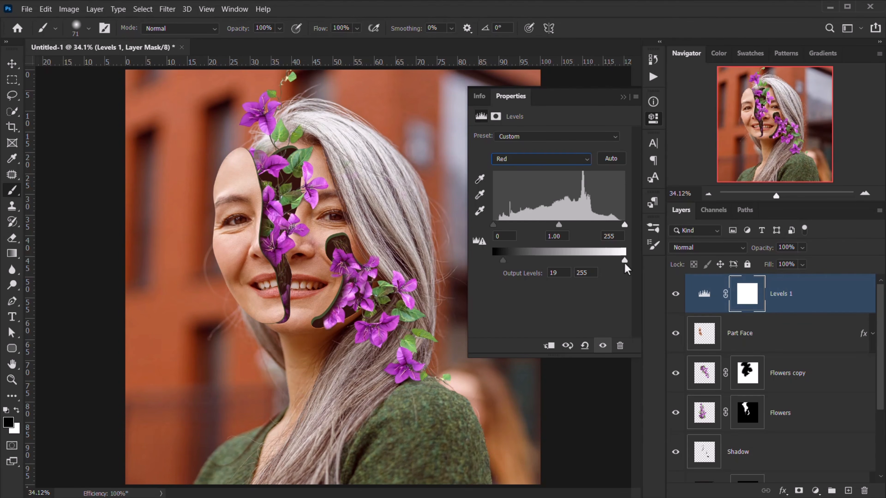
{"action": "left_click_drag", "start_coordinate": [624, 262], "coordinate": [608, 262]}
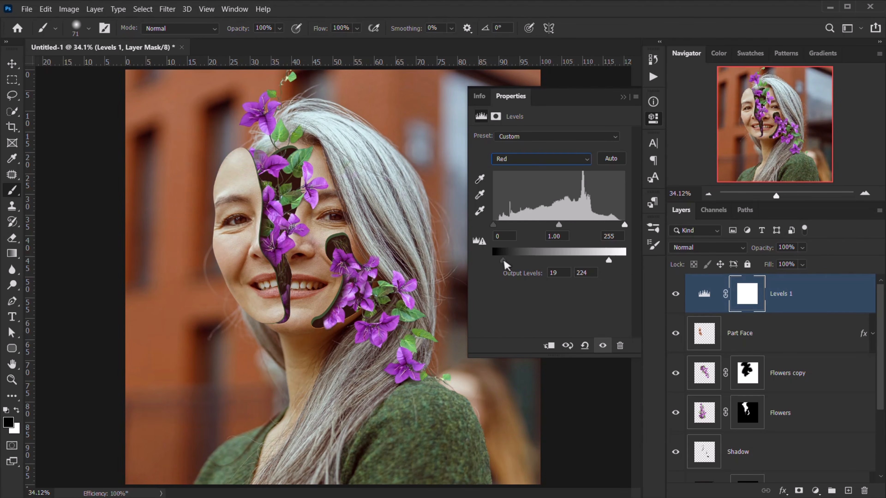
{"action": "left_click_drag", "start_coordinate": [504, 263], "coordinate": [501, 260]}
{"action": "left_click", "coordinate": [557, 161]}
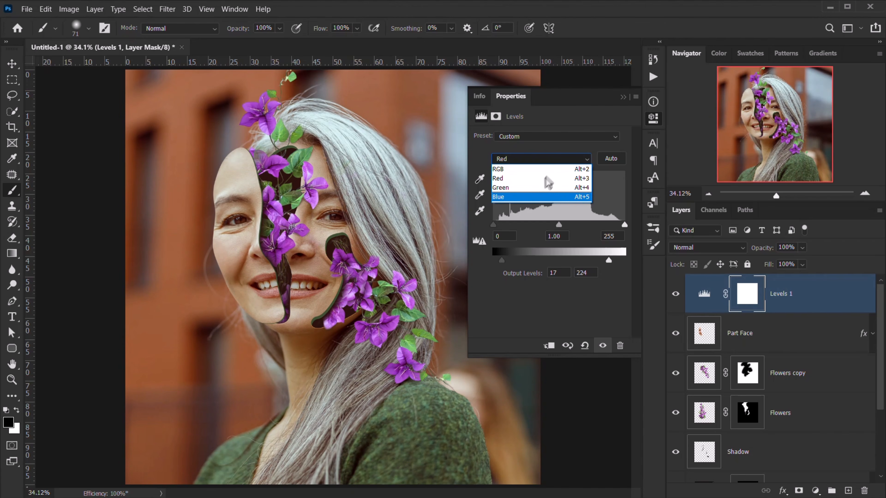
{"action": "left_click", "coordinate": [528, 198]}
{"action": "left_click_drag", "start_coordinate": [497, 261], "coordinate": [503, 260]}
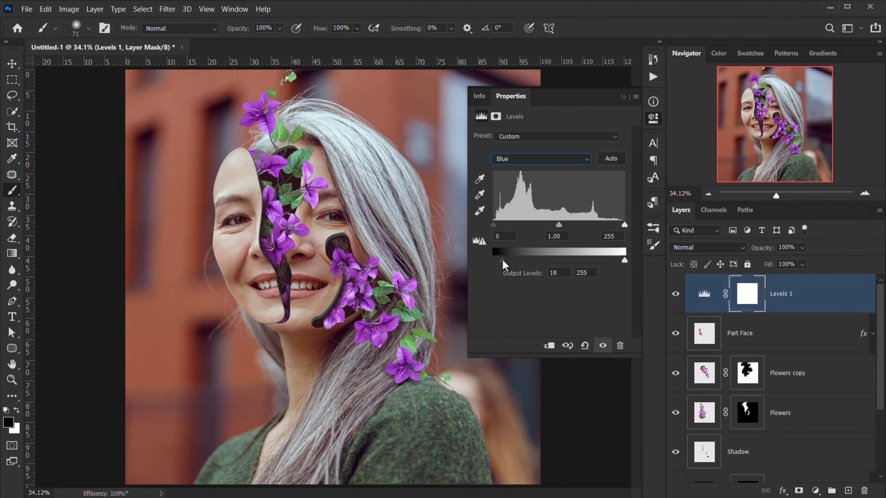
{"action": "left_click_drag", "start_coordinate": [624, 262], "coordinate": [611, 262]}
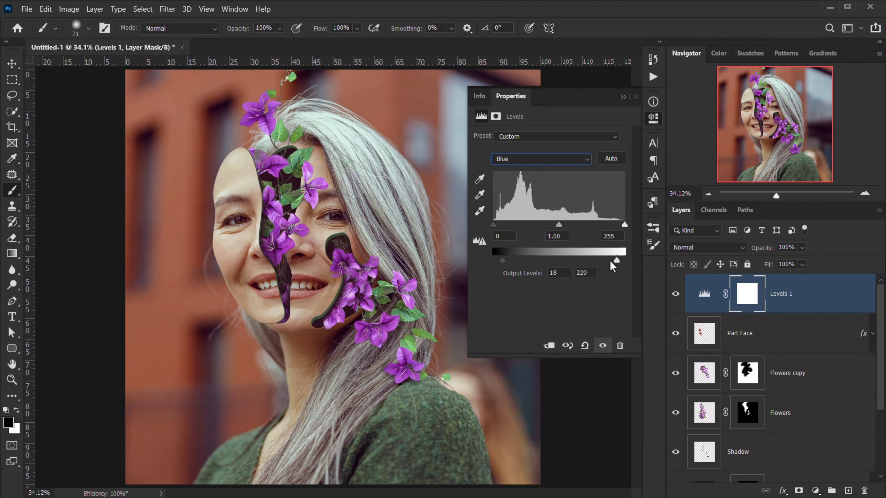
- Set the RGB Levels input to black 8 and white 228, and fine-tune the midtones
{"action": "left_click", "coordinate": [543, 160]}
{"action": "left_click", "coordinate": [528, 171]}
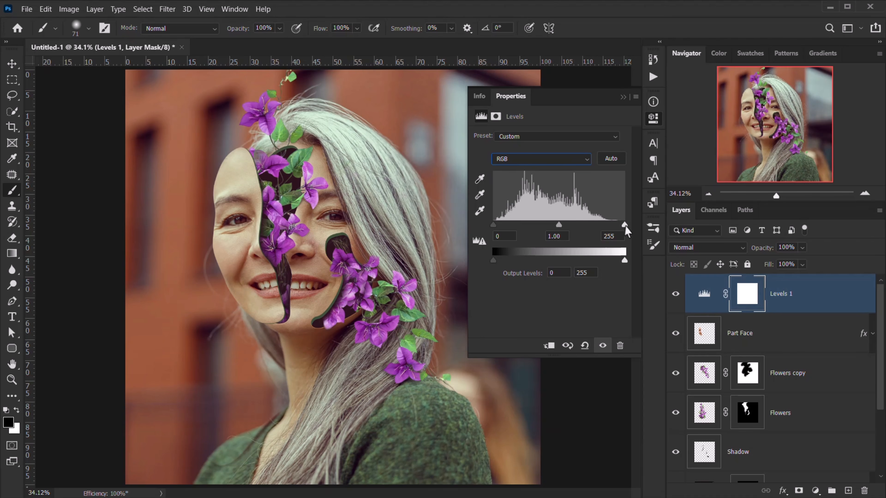
{"action": "left_click_drag", "start_coordinate": [625, 226], "coordinate": [610, 227]}
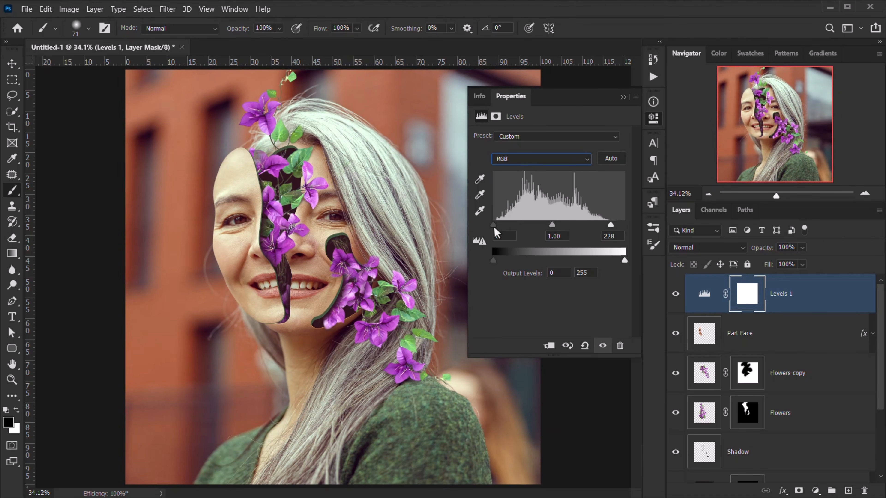
{"action": "left_click_drag", "start_coordinate": [494, 227], "coordinate": [497, 227]}
{"action": "mouse_move", "coordinate": [553, 223]}
{"action": "left_mouse_down"}
{"action": "mouse_move", "coordinate": [546, 223]}
{"action": "mouse_move", "coordinate": [557, 221]}
{"action": "left_mouse_up"}
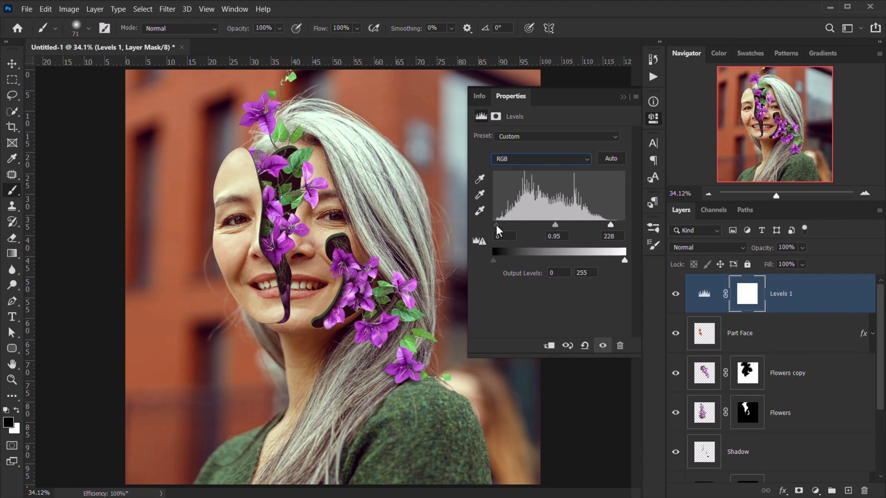
{"action": "left_click", "coordinate": [623, 97]}
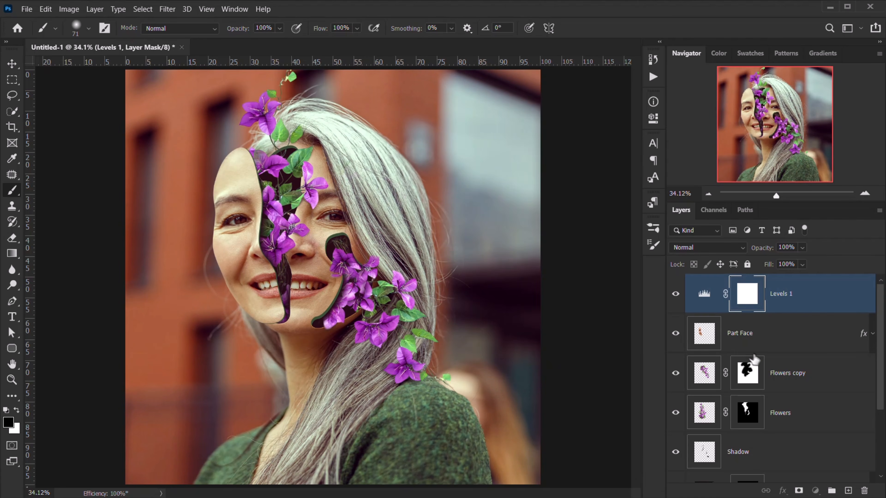
{"action": "left_click", "coordinate": [784, 383]}
- Desaturate the yellow tones of the Flowers copy layer with Hue/Saturation
{"action": "key", "text": "ctrl+minus"}
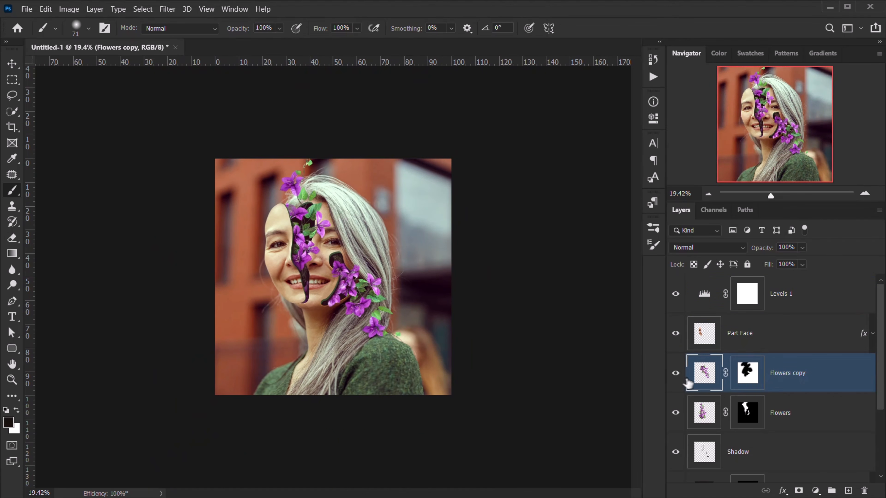
{"action": "left_click", "coordinate": [676, 374]}
{"action": "left_click", "coordinate": [675, 374]}
{"action": "key", "text": "ctrl+0"}
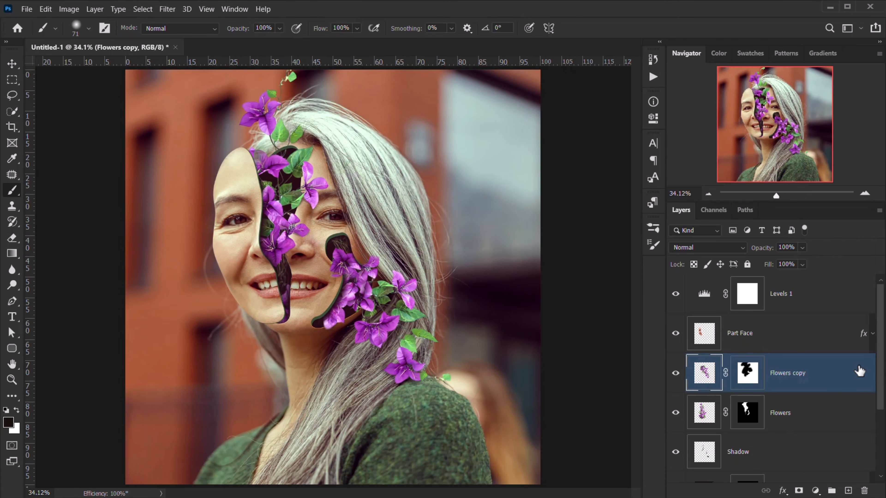
{"action": "key", "text": "ctrl+u"}
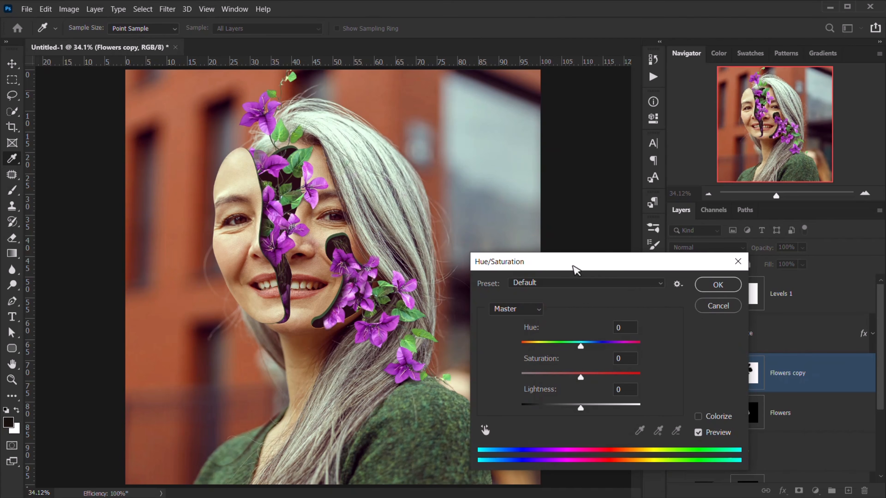
{"action": "left_click_drag", "start_coordinate": [575, 270], "coordinate": [596, 233]}
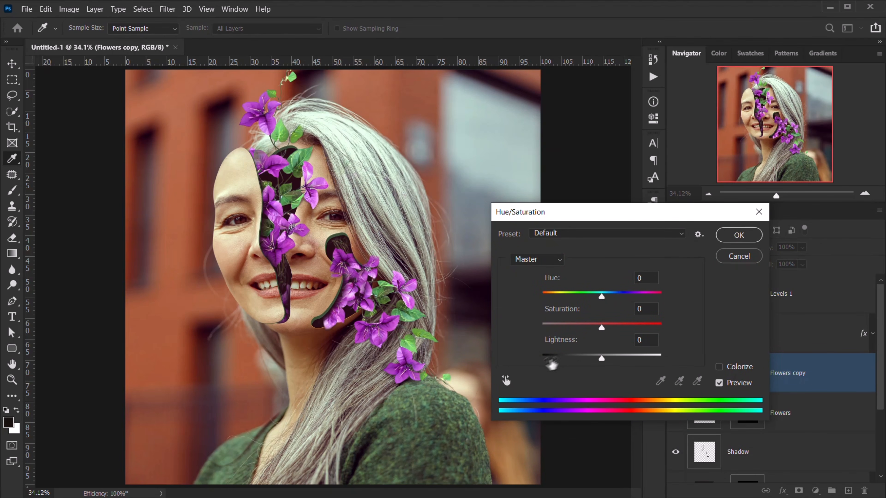
{"action": "left_click", "coordinate": [505, 380]}
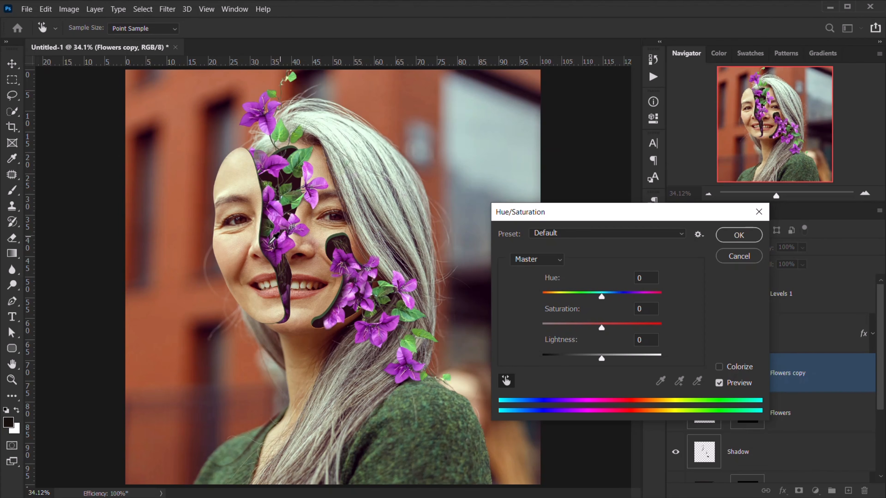
{"action": "left_click", "coordinate": [285, 252]}
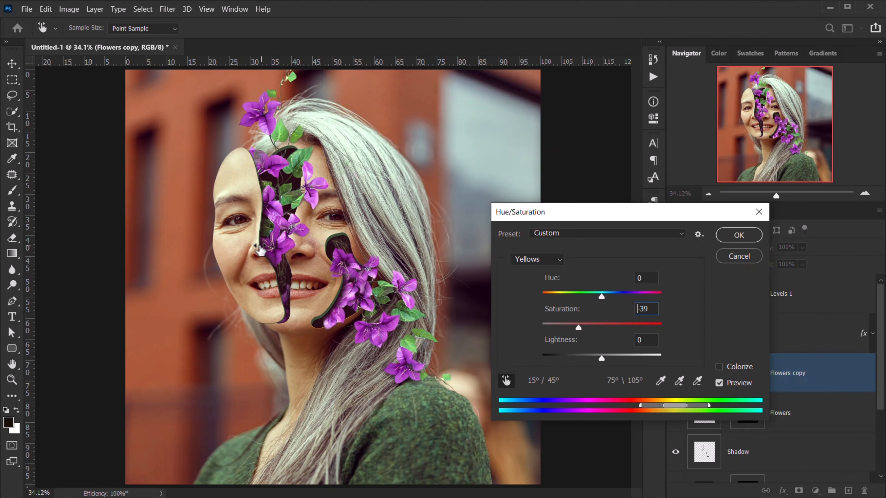
{"action": "left_click_drag", "start_coordinate": [260, 250], "coordinate": [264, 237]}
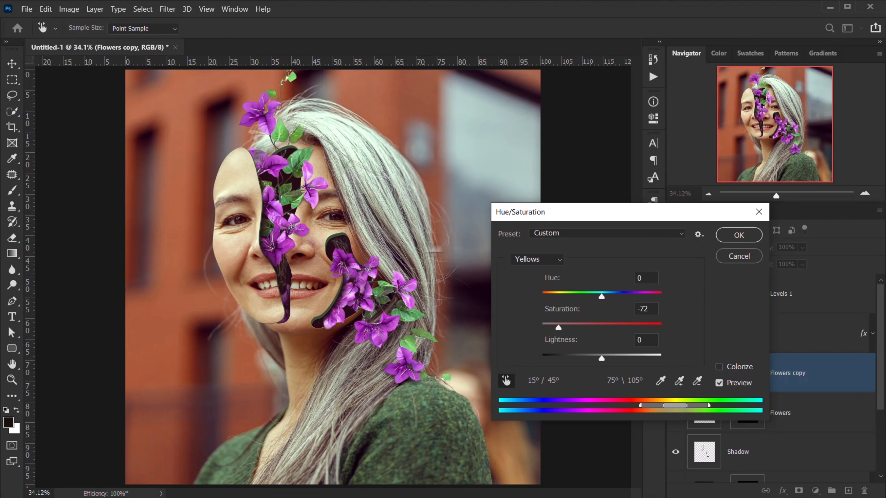
{"action": "left_click", "coordinate": [741, 241]}
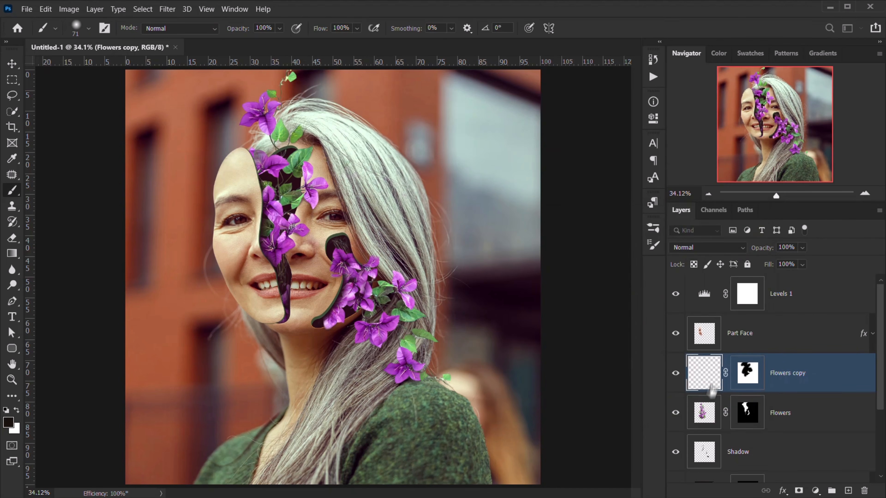
- Lower the Flowers layer's magenta saturation to -31 with Hue/Saturation and review the result
{"action": "left_click", "coordinate": [705, 412]}
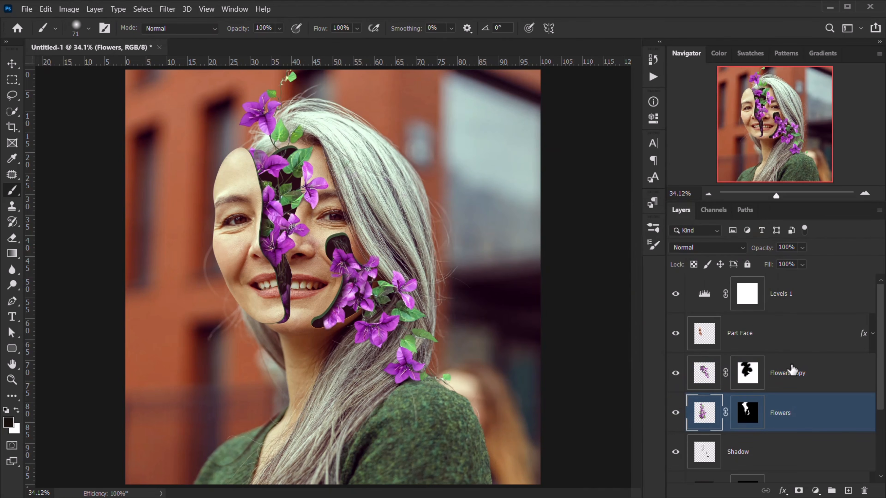
{"action": "key", "text": "ctrl+u"}
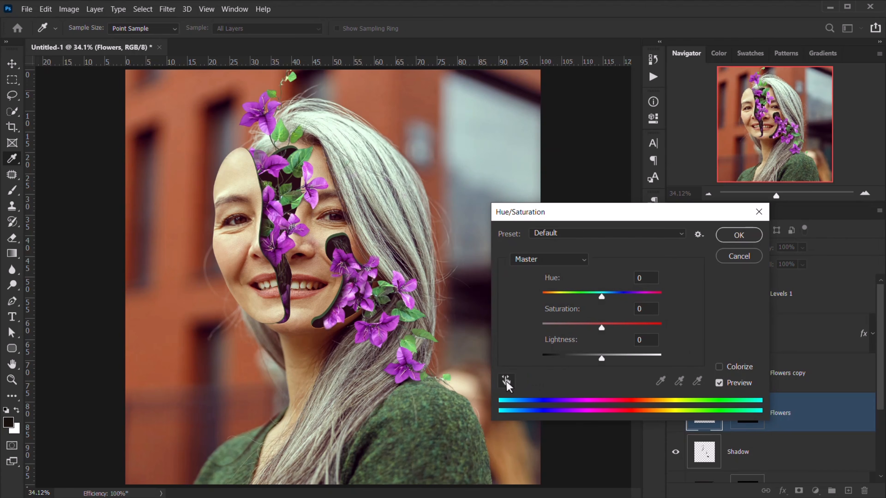
{"action": "left_click", "coordinate": [506, 380]}
{"action": "left_click_drag", "start_coordinate": [273, 252], "coordinate": [261, 251]}
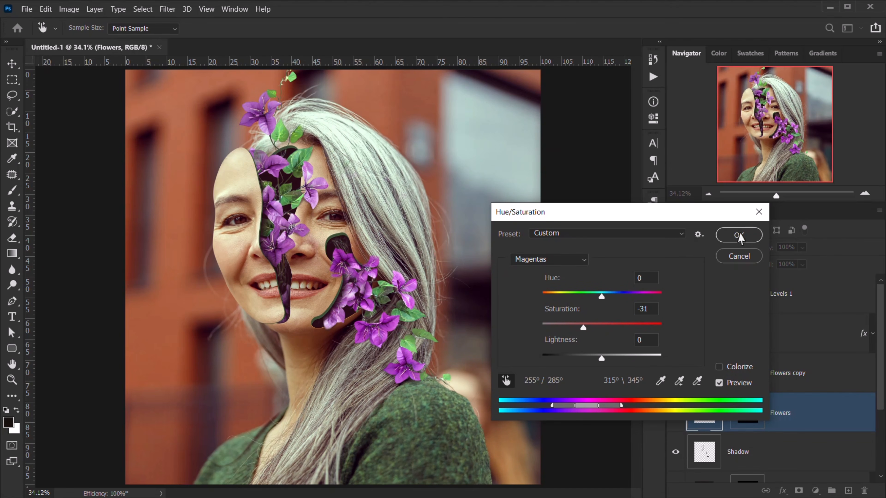
{"action": "left_click", "coordinate": [739, 235]}
{"action": "key", "text": "ctrl+minus"}
{"action": "key", "text": "ctrl+minus"}
{"action": "key", "text": "ctrl+minus"}
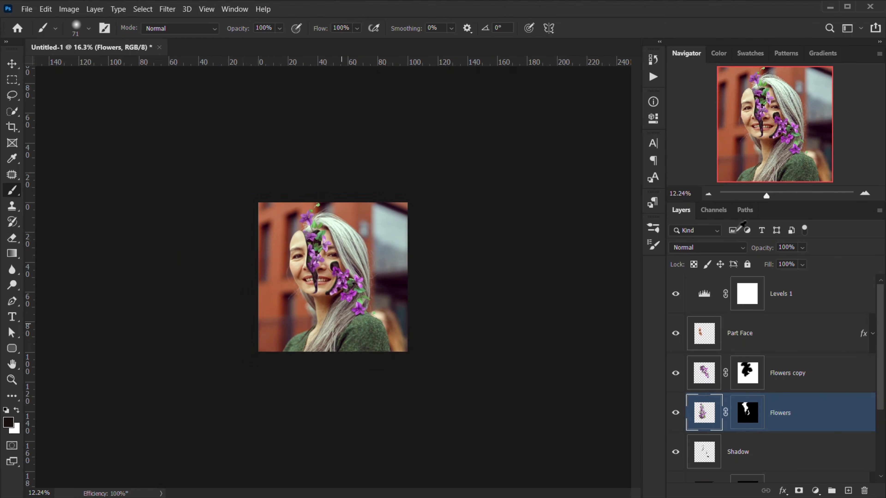
{"action": "key", "text": "ctrl+plus"}
{"action": "key", "text": "ctrl+plus"}
{"action": "key", "text": "ctrl+plus"}
{"action": "key", "text": "ctrl+plus"}
{"action": "key", "text": "ctrl+minus"}
{"action": "key", "text": "ctrl+minus"}
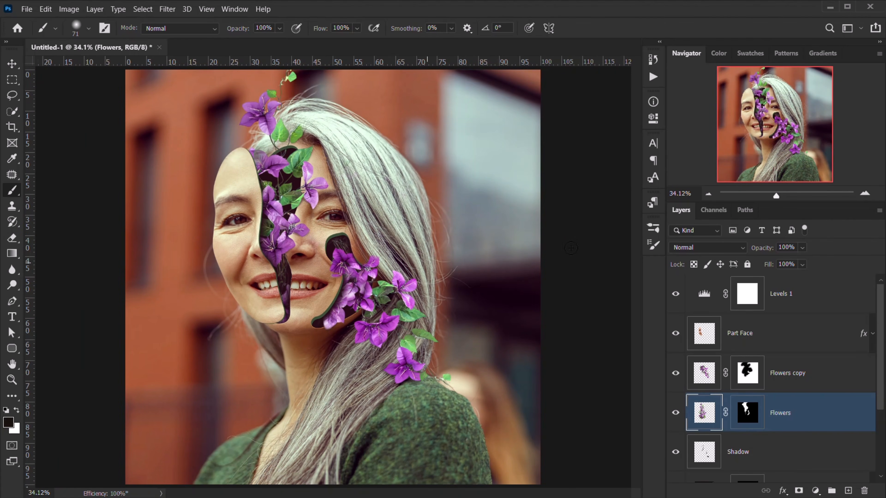
{"action": "scroll", "coordinate": [363, 338], "scroll_direction": "up", "scroll_amount": 7}
{"action": "left_click_drag", "start_coordinate": [259, 280], "coordinate": [282, 366]}
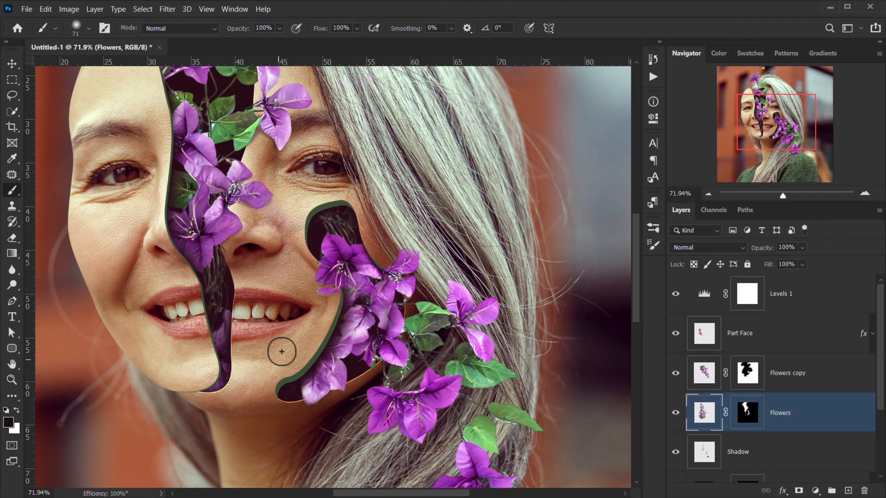
{"action": "scroll", "coordinate": [282, 352], "scroll_direction": "down", "scroll_amount": 6}
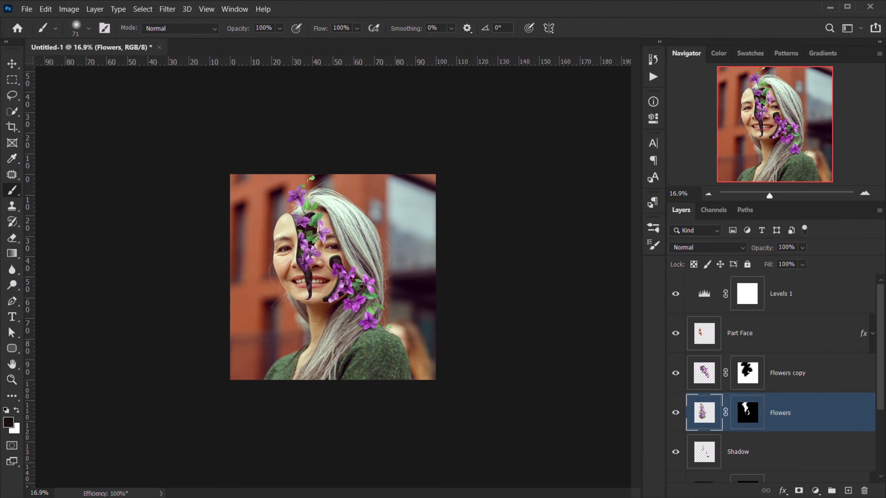
{"action": "key", "text": "ctrl+0"}
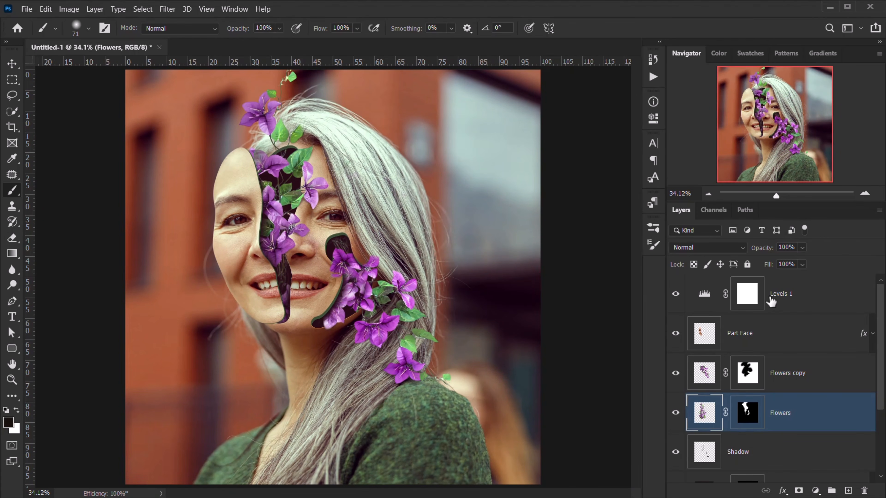
- Add a Color Lookup layer above Levels 1 using Crisp_Warm.look, after briefly trying Crisp_Winter
{"action": "left_click", "coordinate": [770, 304]}
{"action": "left_click", "coordinate": [818, 492]}
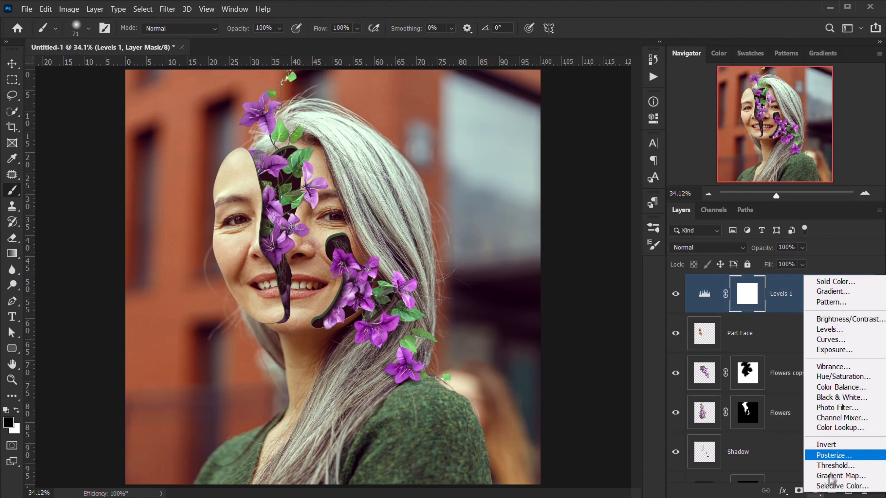
{"action": "left_click", "coordinate": [840, 427]}
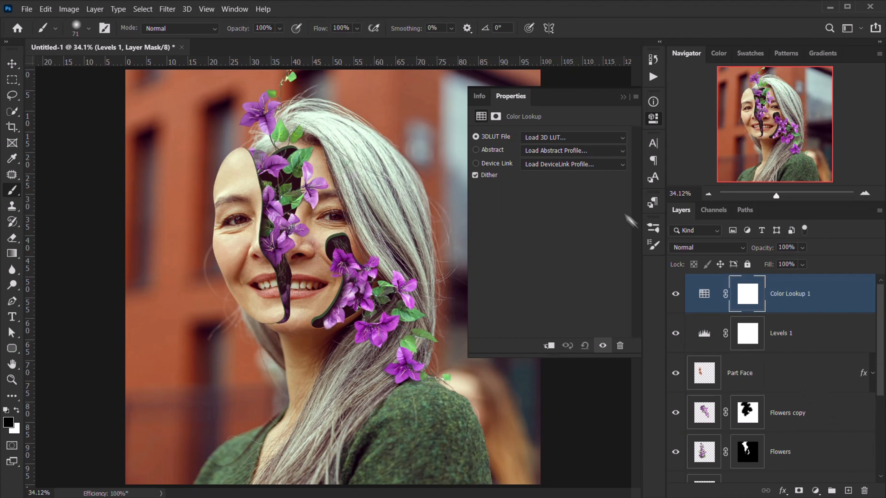
{"action": "left_click", "coordinate": [547, 137]}
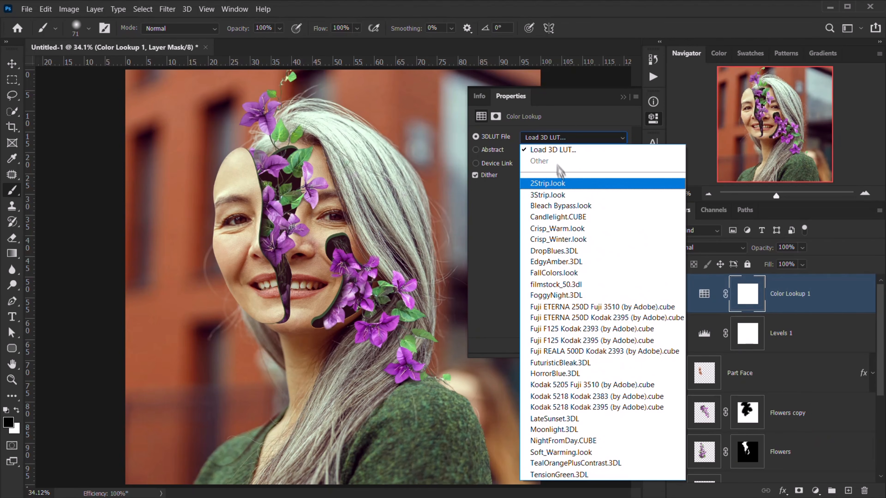
{"action": "left_click", "coordinate": [583, 229]}
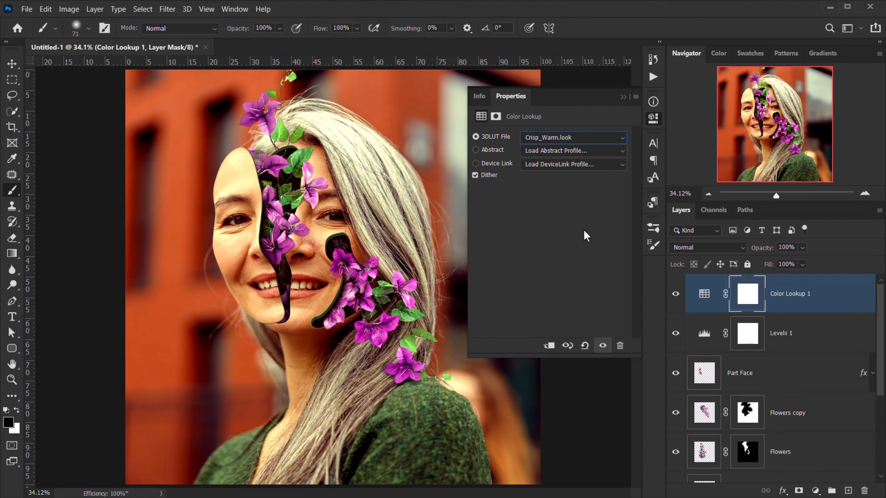
{"action": "left_click", "coordinate": [597, 137]}
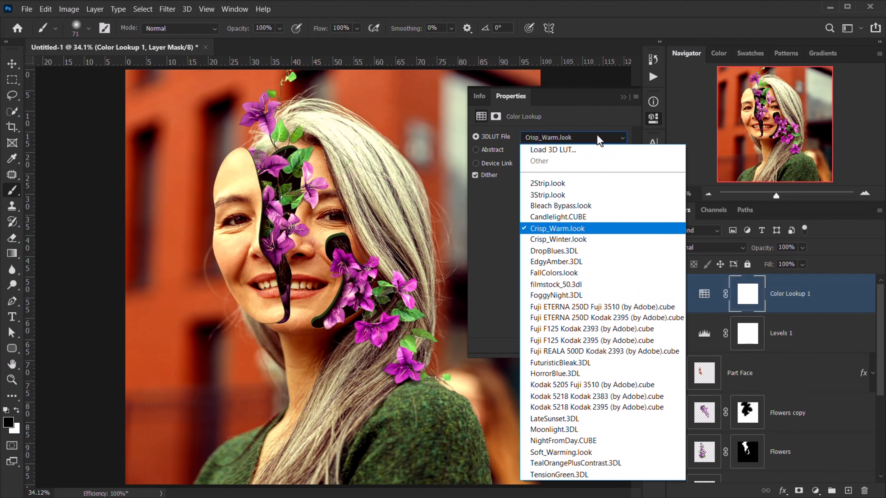
{"action": "left_click", "coordinate": [544, 237]}
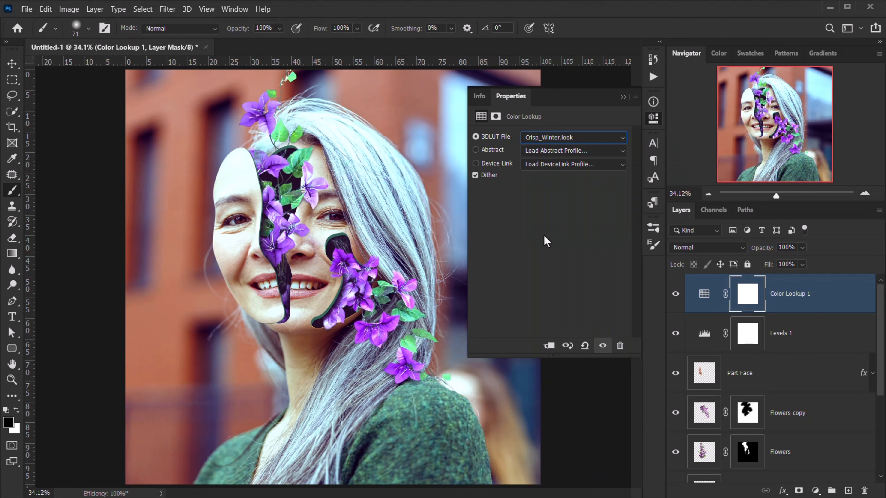
{"action": "left_click", "coordinate": [592, 139]}
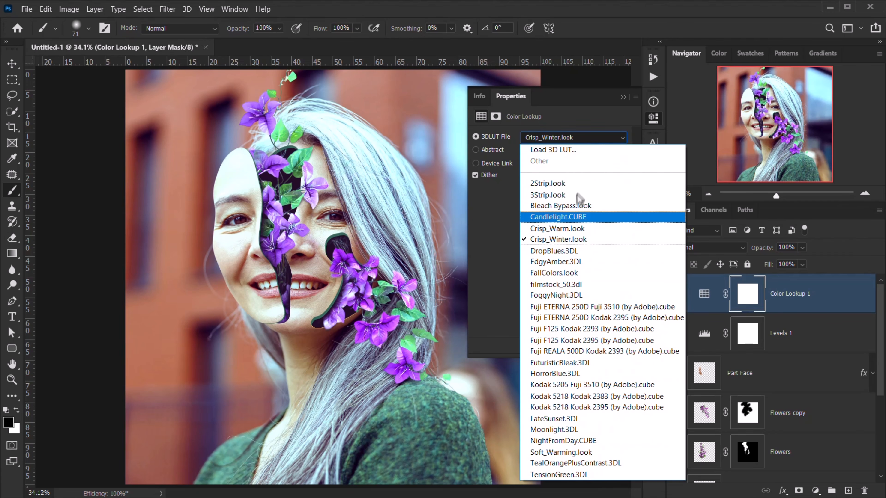
{"action": "left_click", "coordinate": [565, 229]}
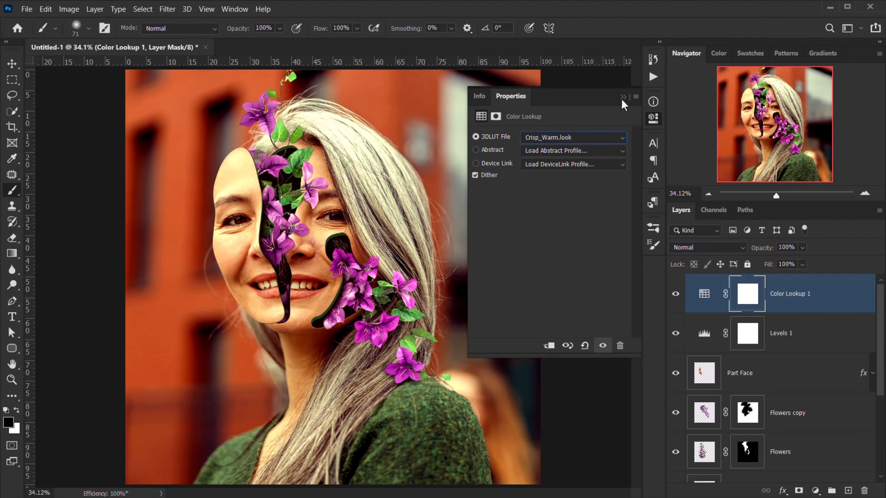
{"action": "left_click", "coordinate": [622, 97]}
- Lower the Color Lookup layer's fill to about 24%
{"action": "left_click_drag", "start_coordinate": [727, 269], "coordinate": [717, 268]}
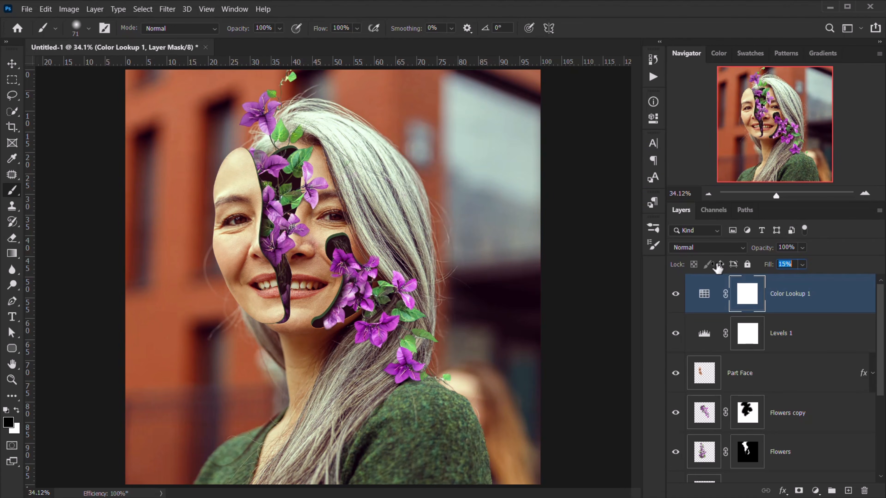
{"action": "left_click_drag", "start_coordinate": [570, 275], "coordinate": [594, 275]}
{"action": "left_click", "coordinate": [815, 491]}
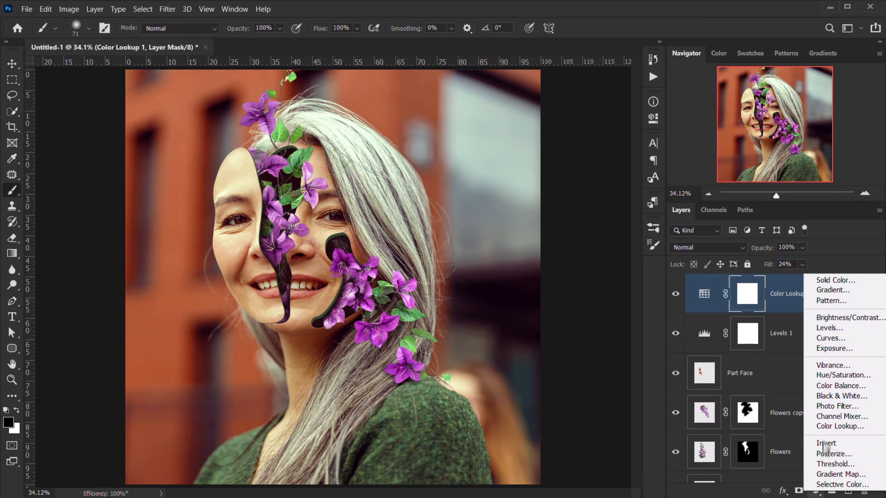
- Add an Exposure layer at -0.11 exposure and 0.94 gamma, then view the image without panels
{"action": "left_click", "coordinate": [825, 349]}
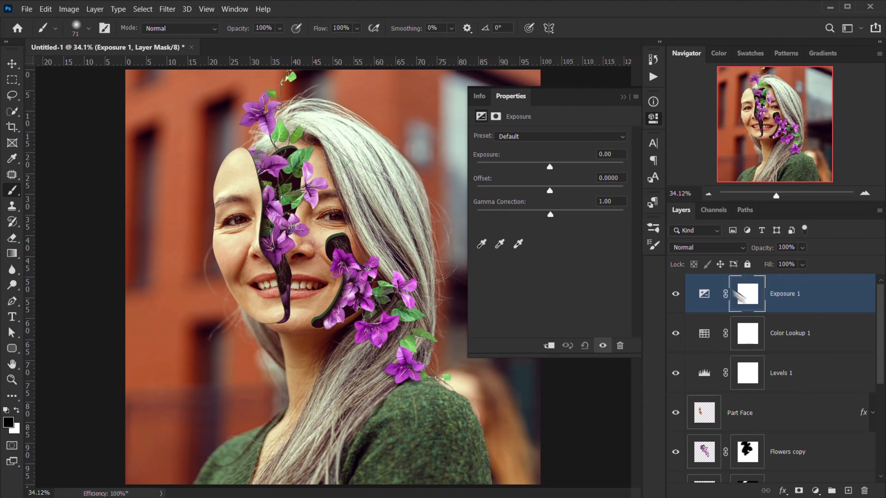
{"action": "mouse_move", "coordinate": [547, 165]}
{"action": "left_mouse_down"}
{"action": "mouse_move", "coordinate": [554, 189]}
{"action": "mouse_move", "coordinate": [550, 165]}
{"action": "left_mouse_up"}
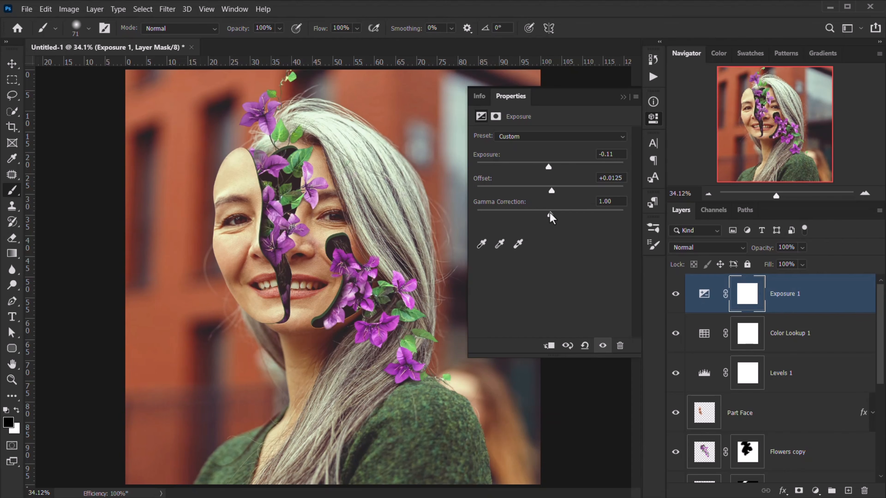
{"action": "left_click_drag", "start_coordinate": [549, 213], "coordinate": [553, 211]}
{"action": "left_click", "coordinate": [623, 97]}
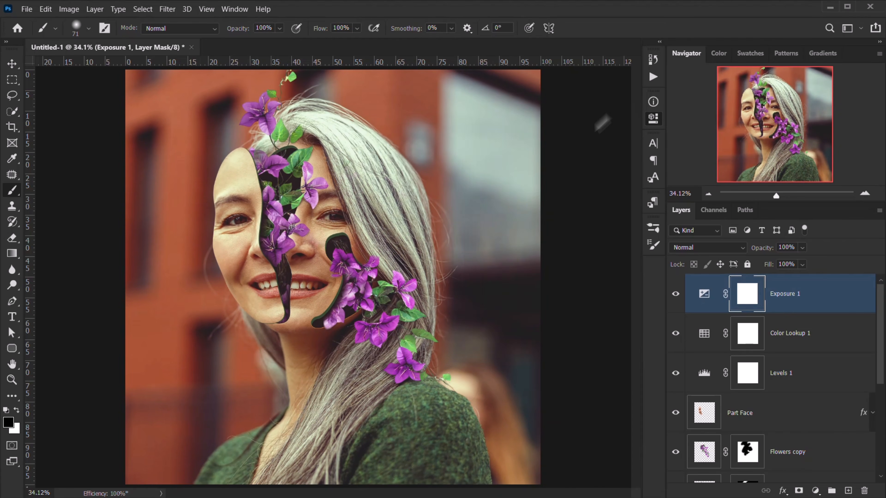
{"action": "scroll", "coordinate": [346, 348], "scroll_direction": "down", "scroll_amount": 8}
{"action": "scroll", "coordinate": [366, 351], "scroll_direction": "up", "scroll_amount": 3}
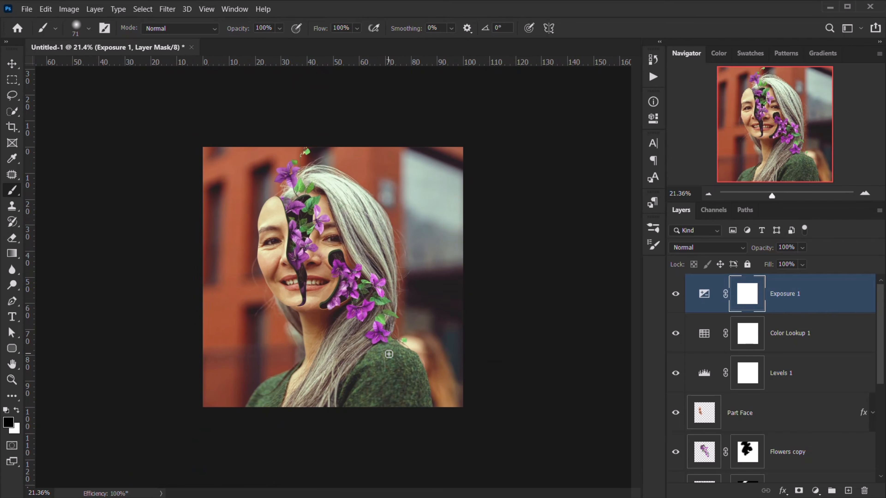
{"action": "scroll", "coordinate": [388, 354], "scroll_direction": "up", "scroll_amount": 2}
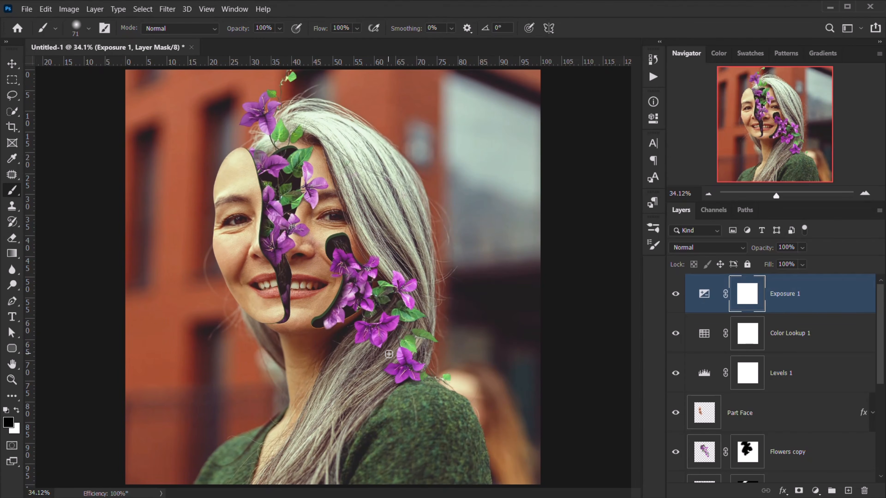
{"action": "key", "text": "Tab"}
{"action": "key", "text": "ctrl+0"}
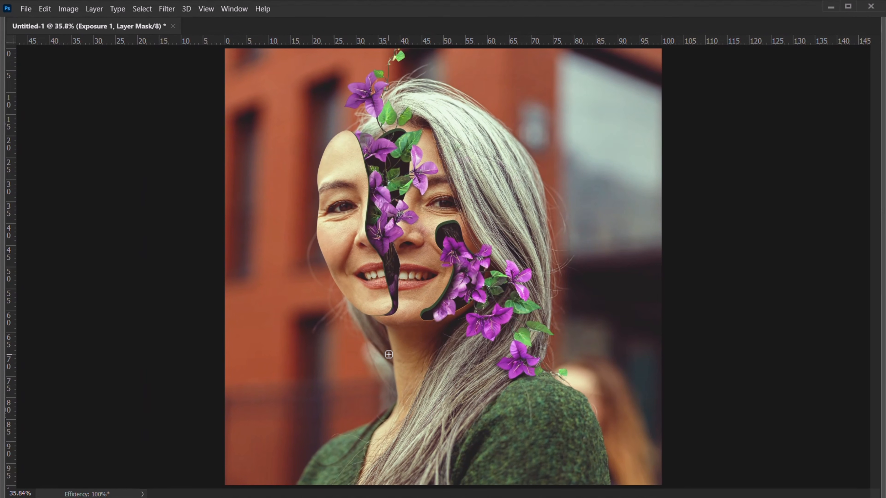